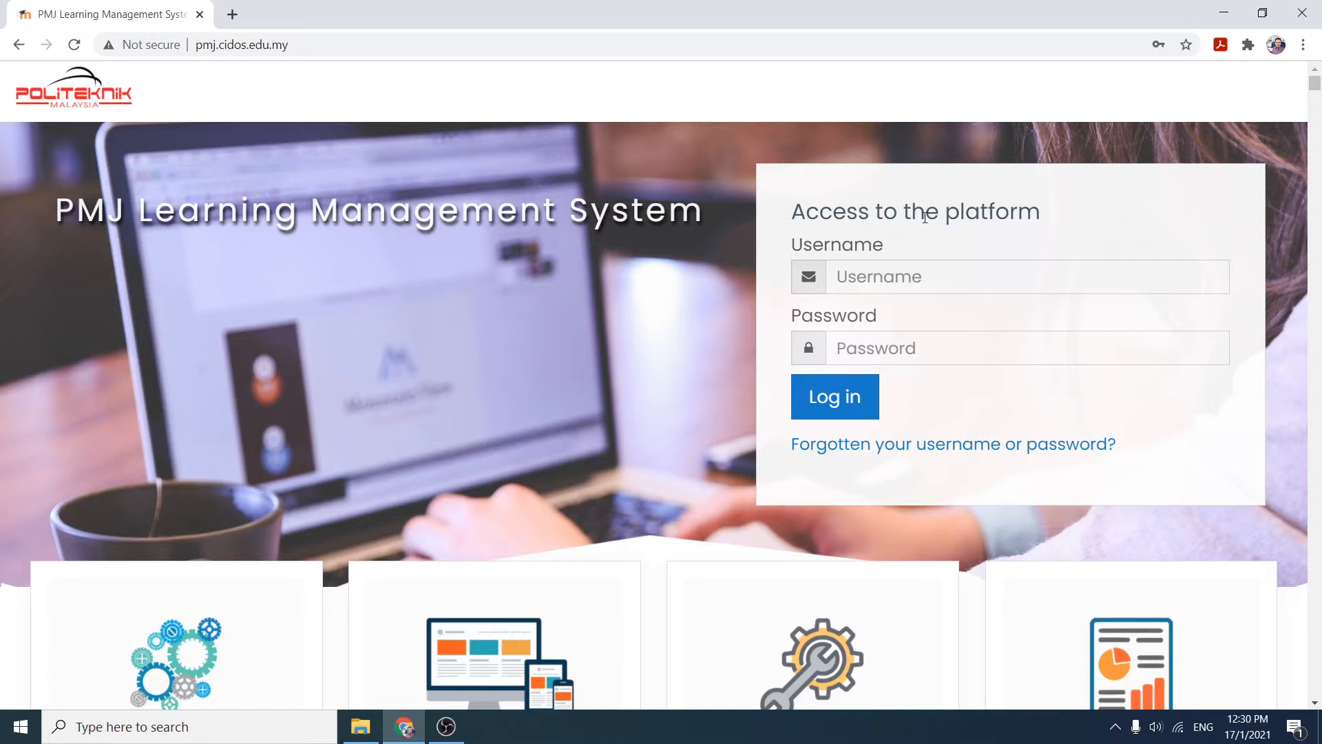
- Log in to the learning management system using the browser's saved username and password
click(887, 276)
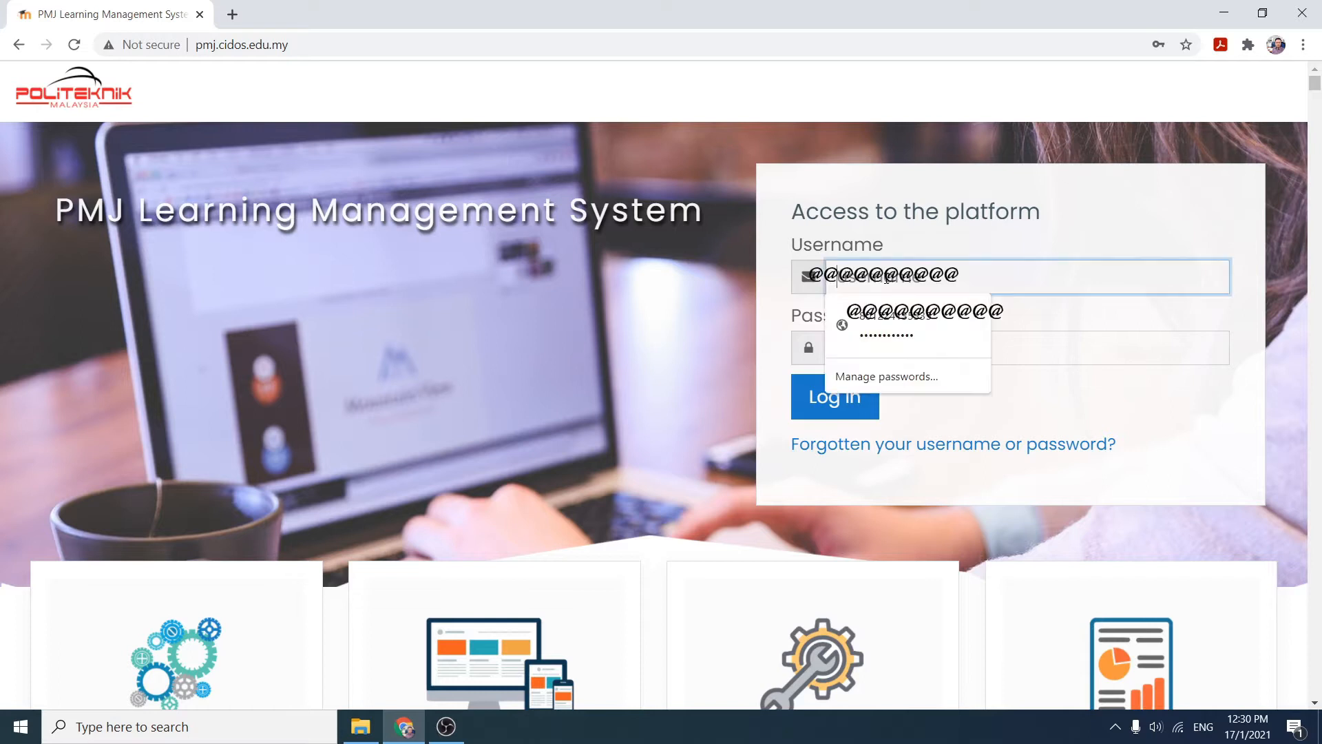
click(878, 321)
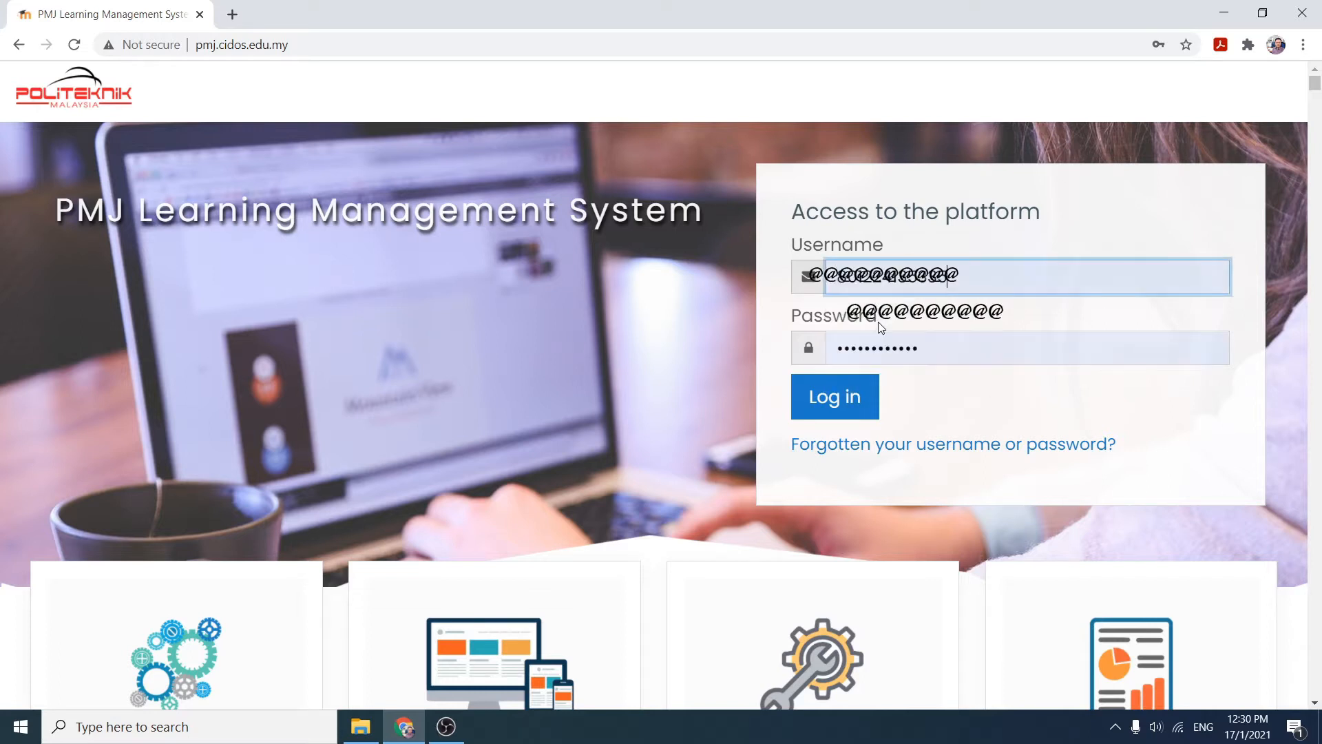
click(831, 404)
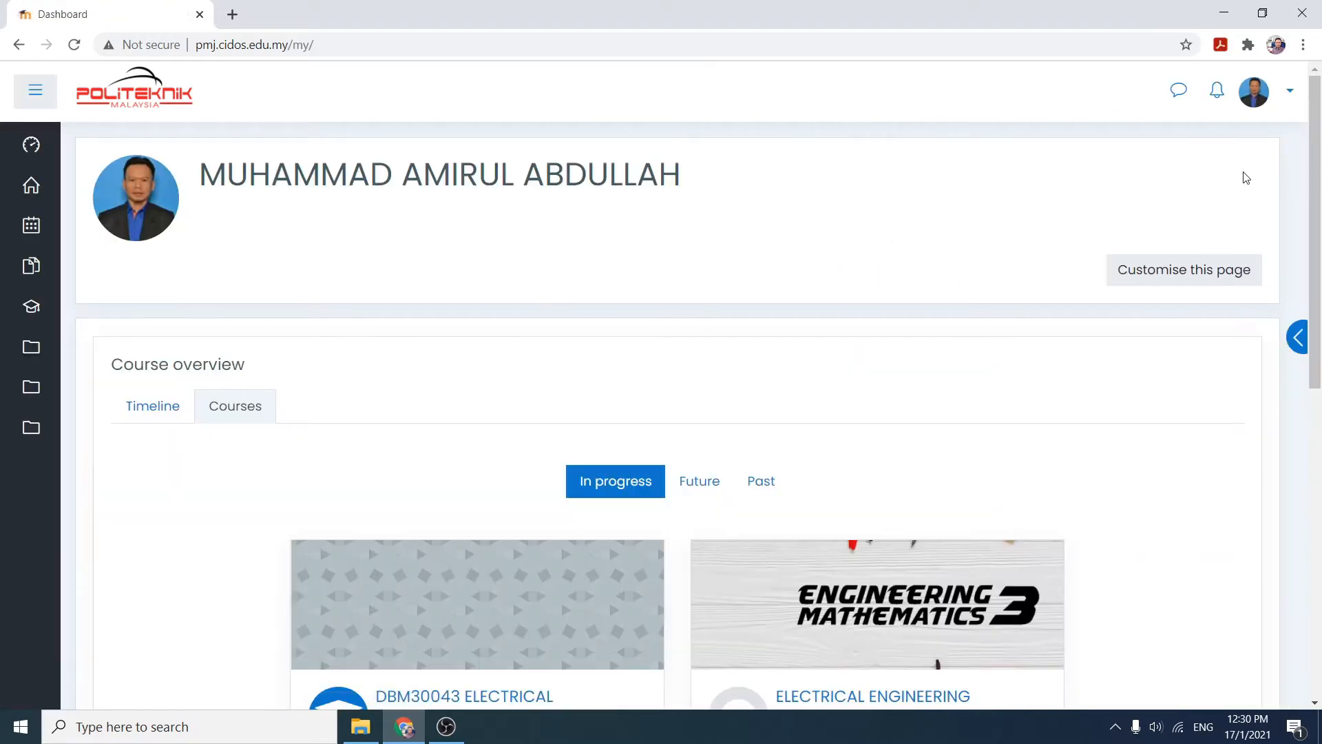
- Open the ELECTRICAL ENGINEERING MATHEMATICS course from the dashboard's in-progress courses
drag(1318, 192, 1319, 326)
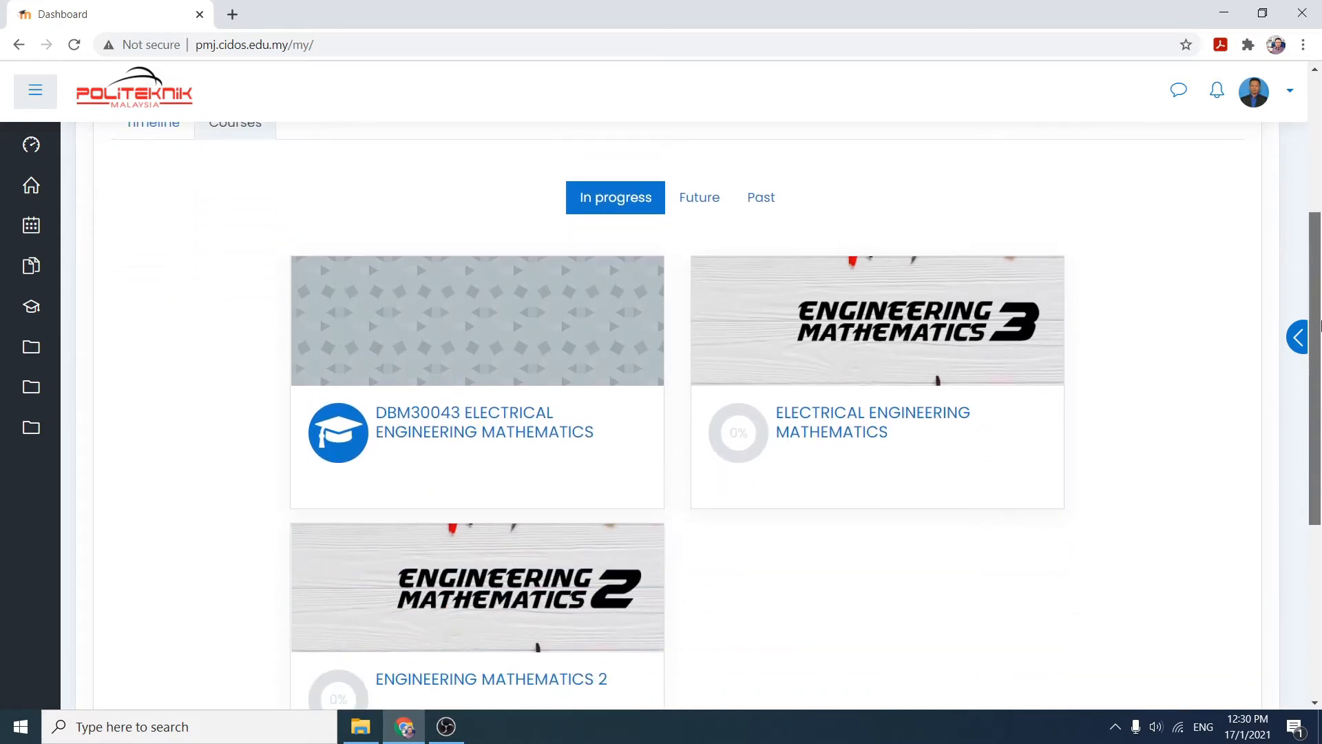
click(840, 430)
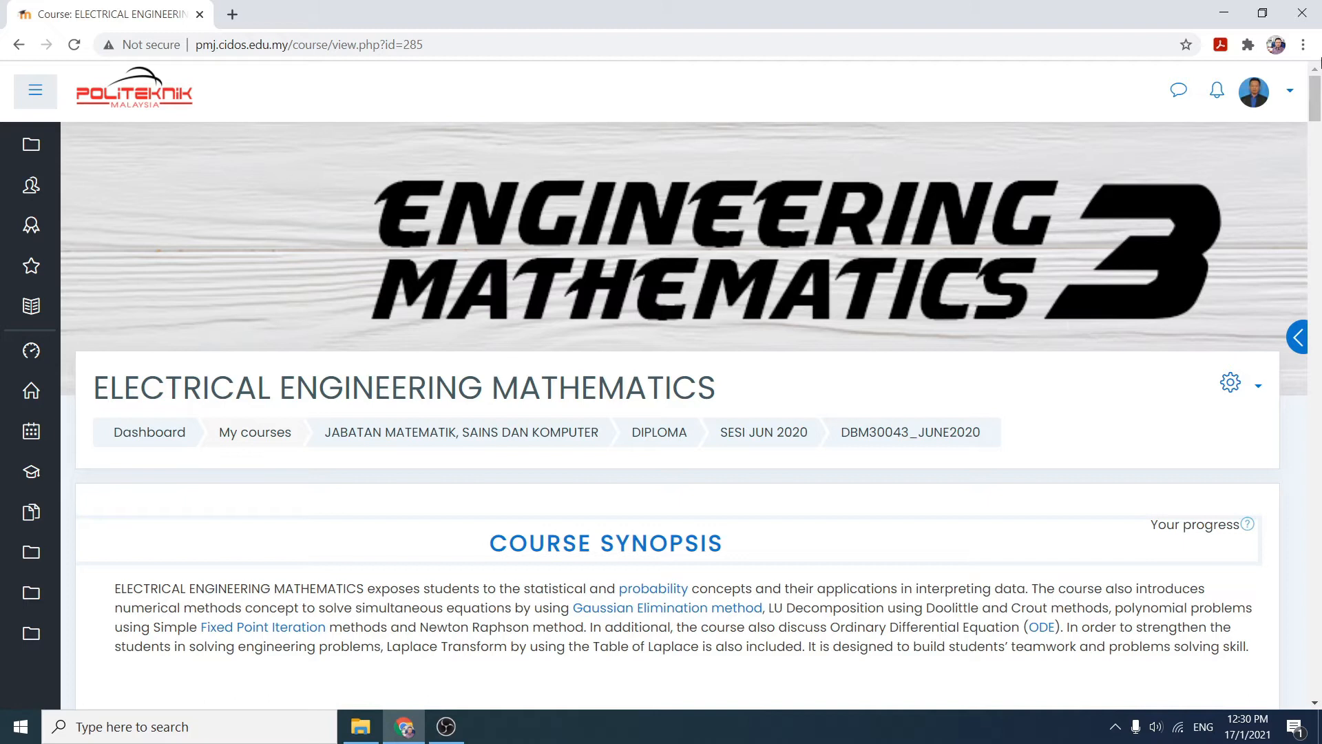
- Turn editing on for the course from the course settings menu
mouse_move(1319, 107)
mouse_down()
mouse_move(1320, 268)
mouse_move(1319, 95)
mouse_up()
click(1258, 391)
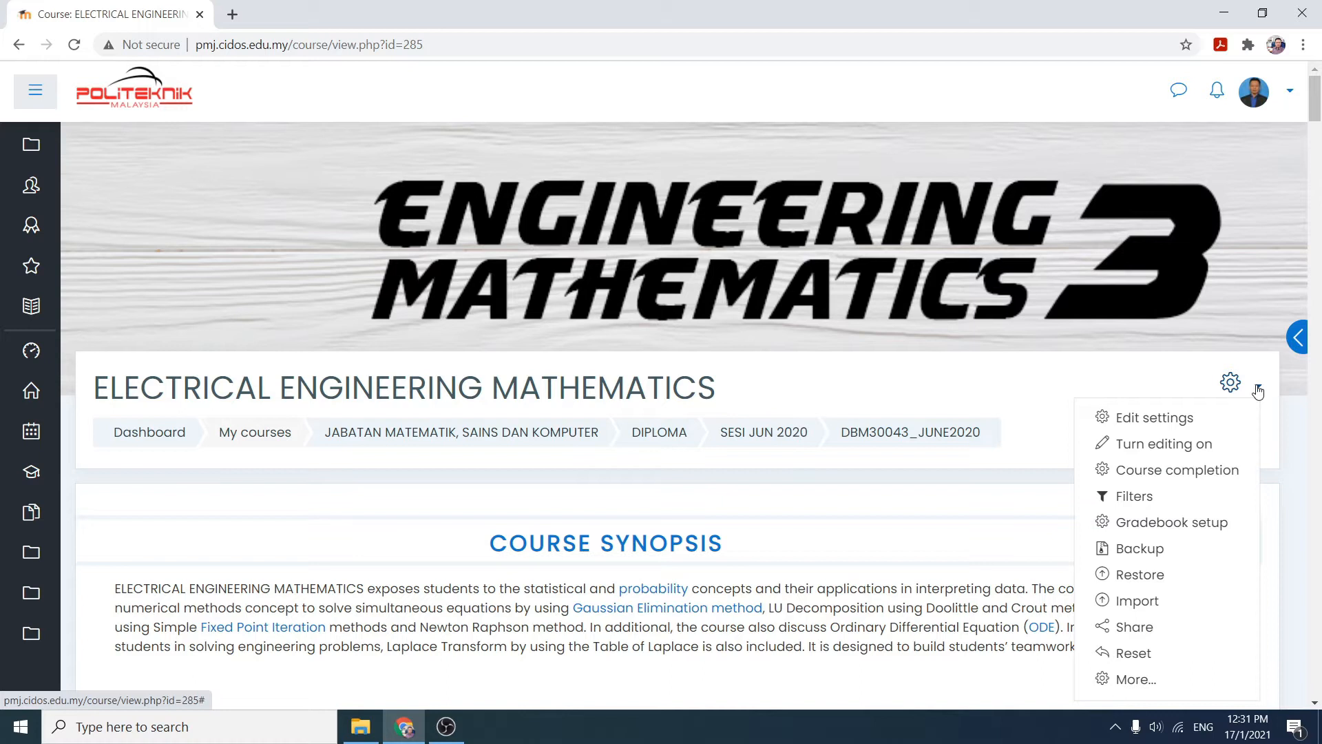
drag(1315, 104, 1319, 557)
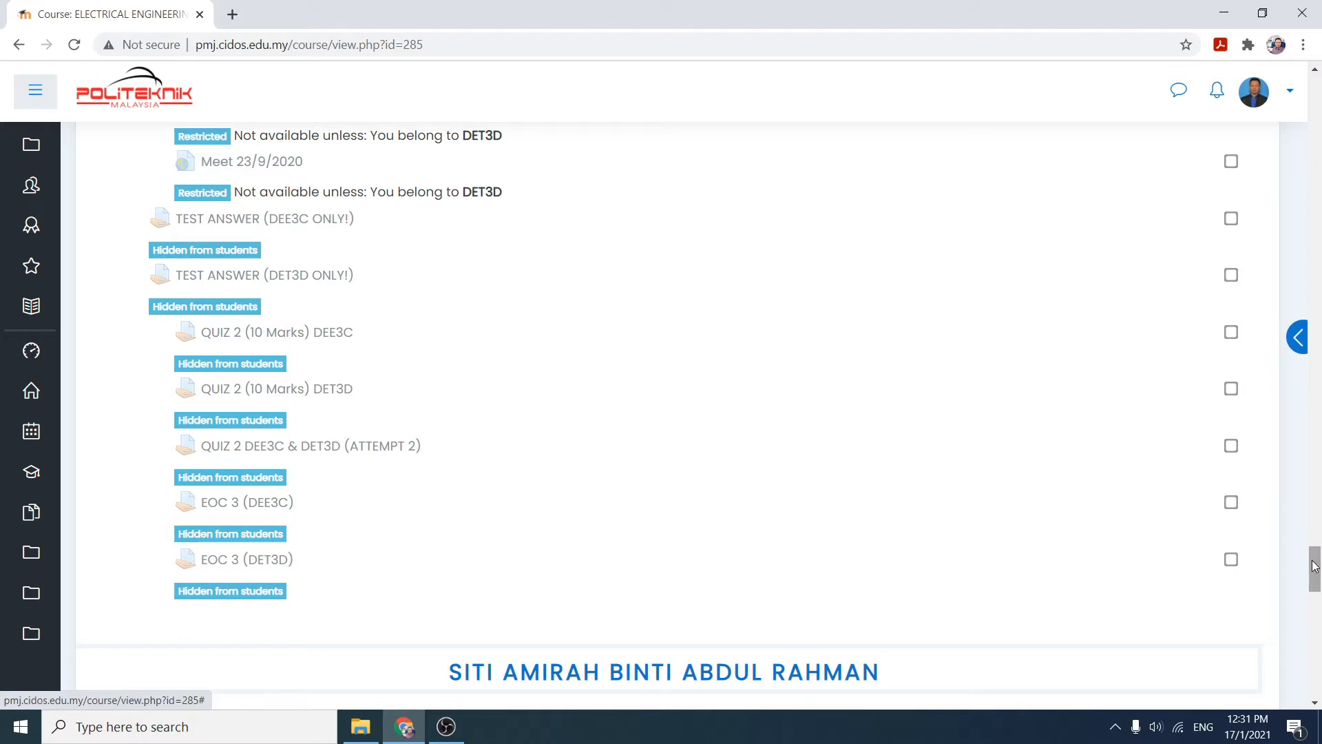
drag(1313, 566, 1318, 89)
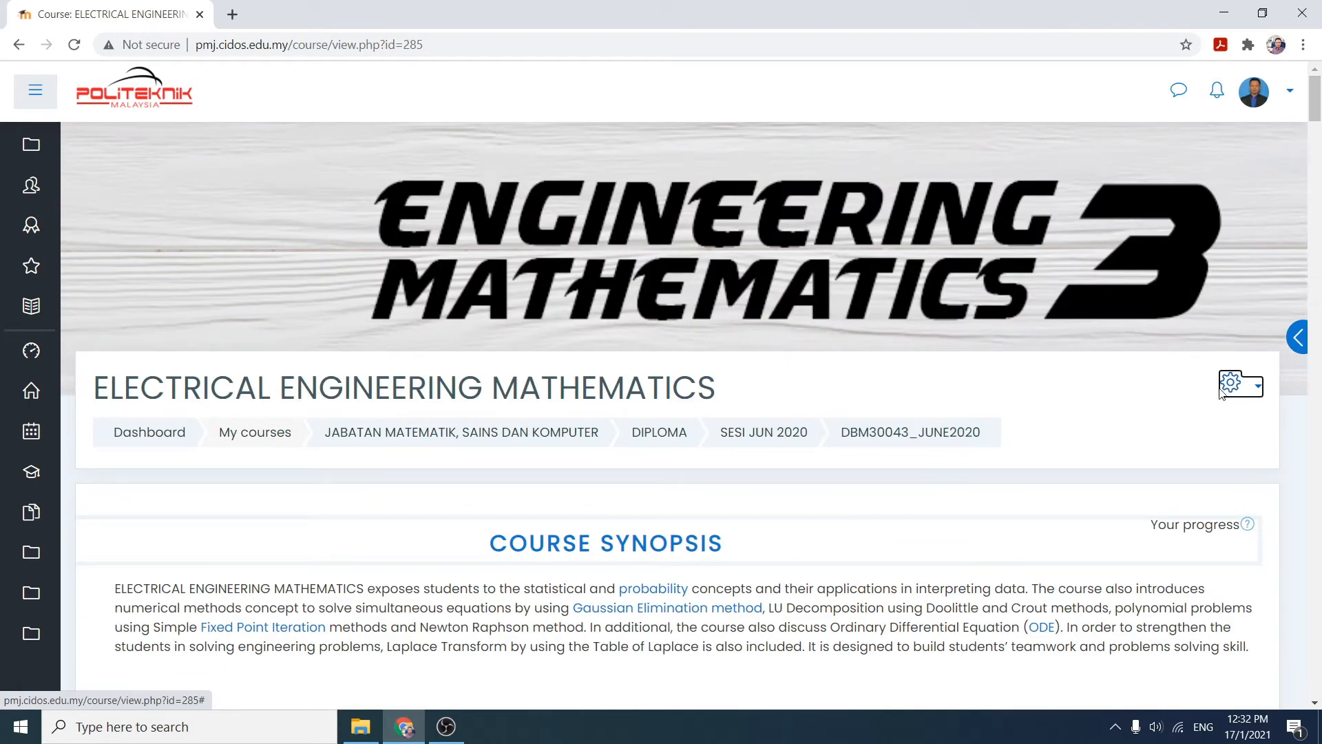
click(1254, 389)
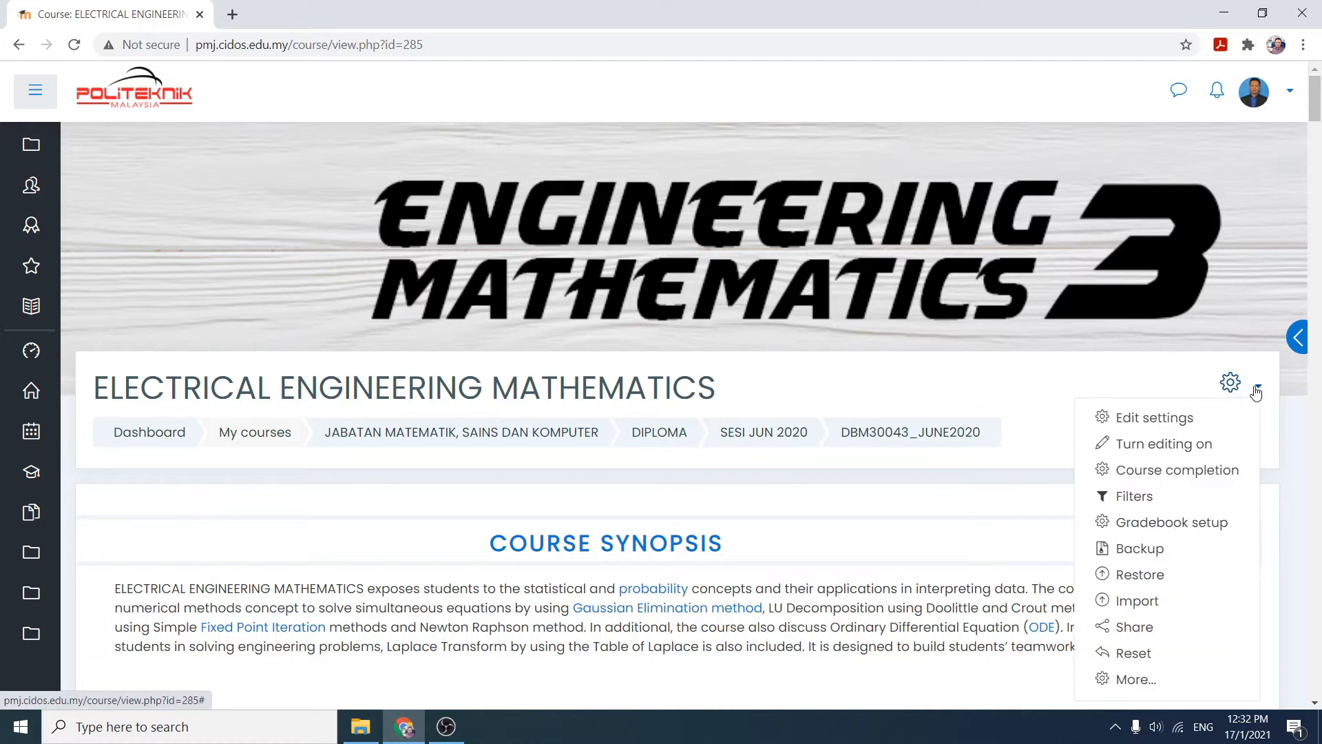
click(1178, 447)
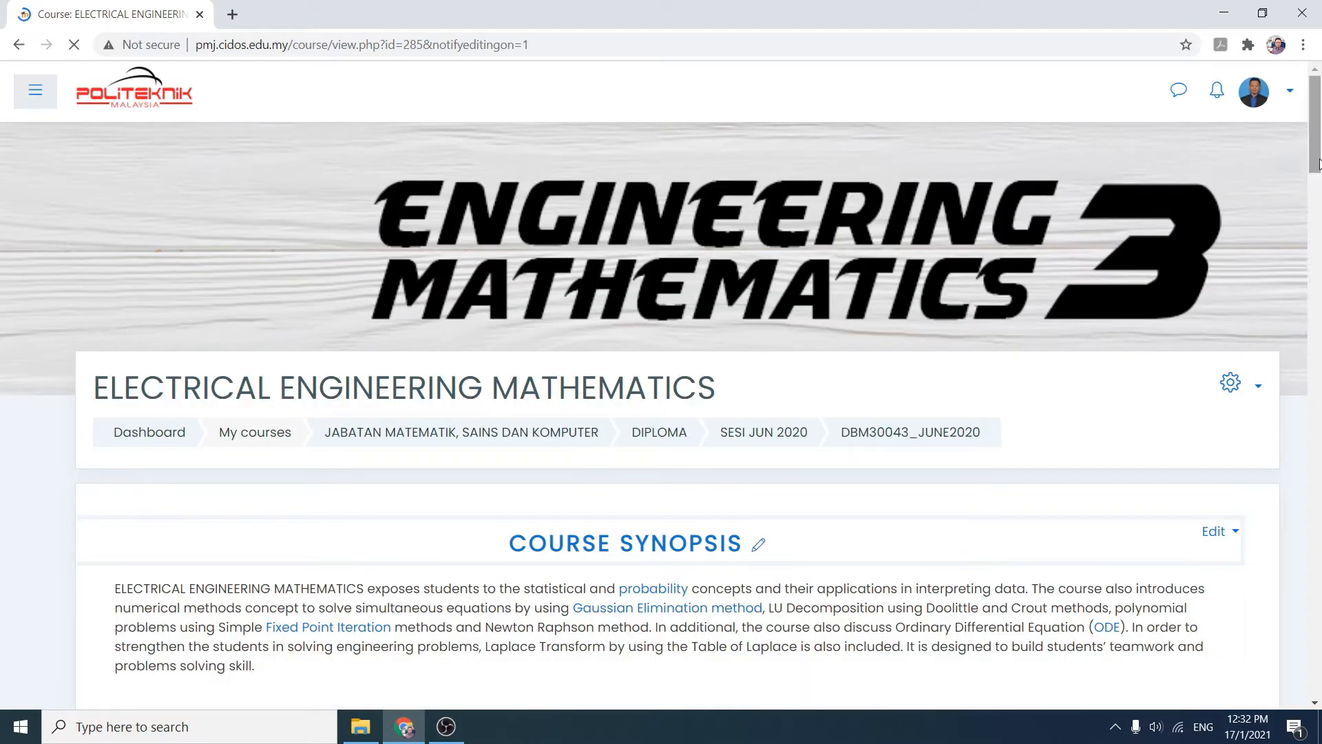
- Add a new Assignment activity at the end of the last course section
drag(1316, 113, 1317, 171)
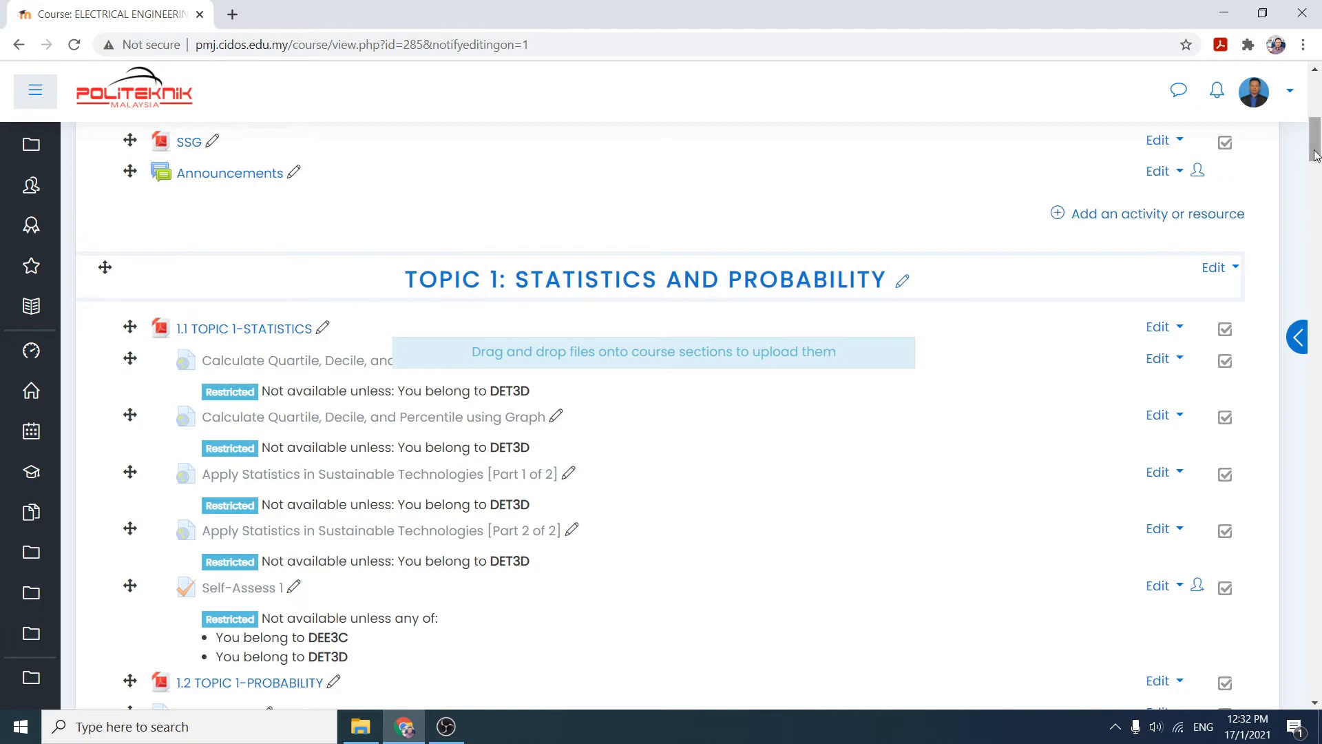
drag(1317, 152, 1320, 580)
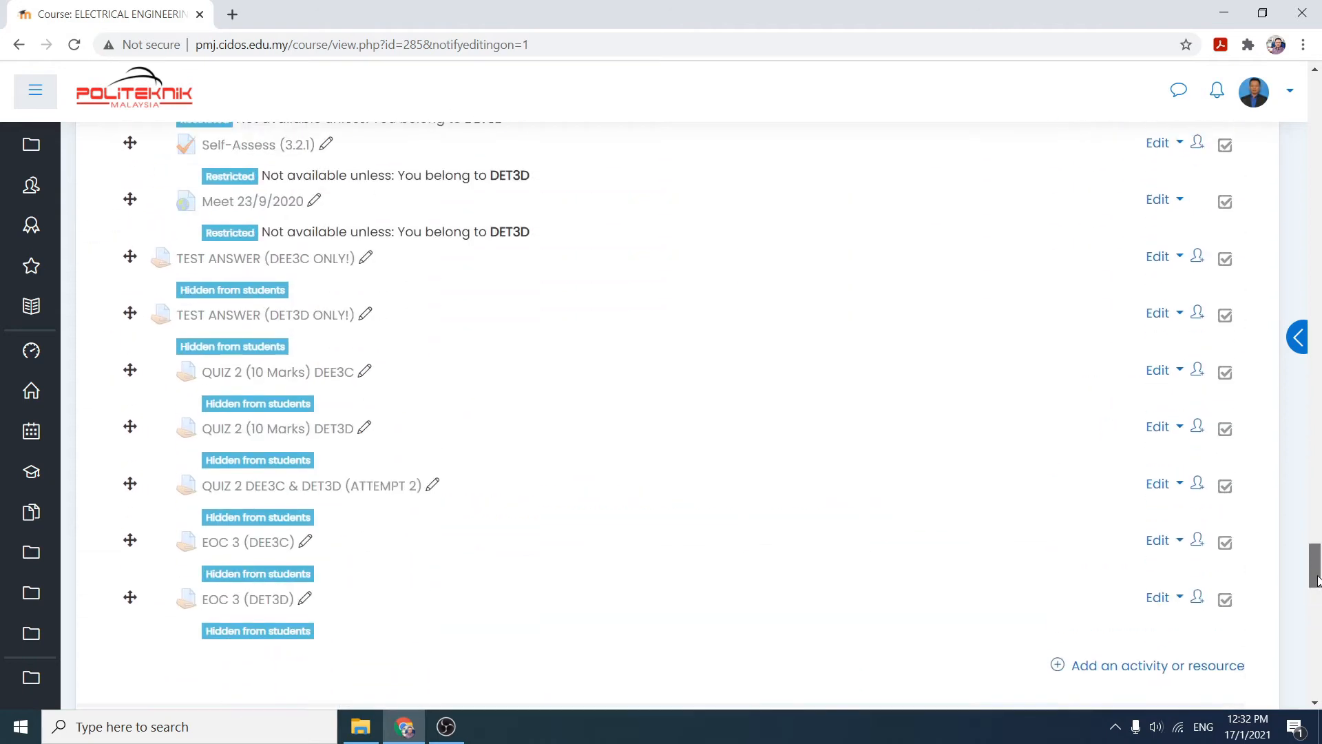
click(1109, 673)
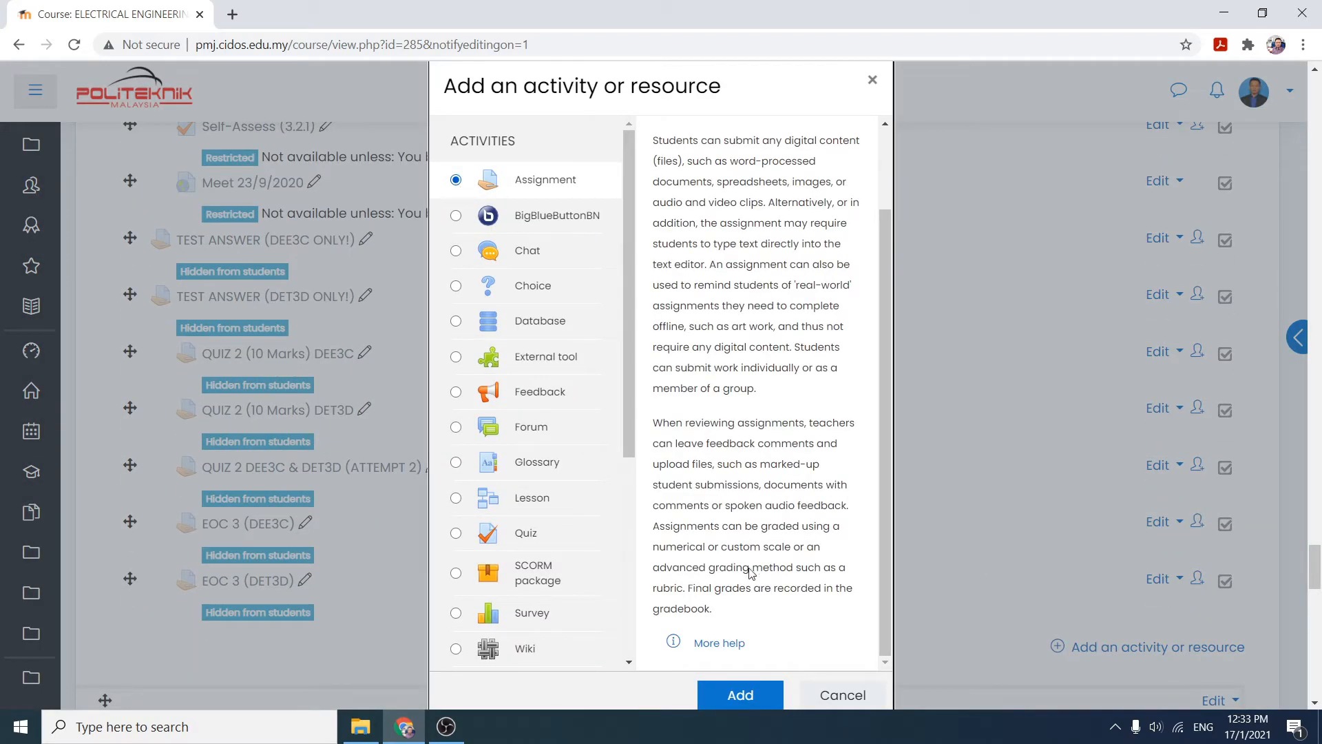
click(740, 695)
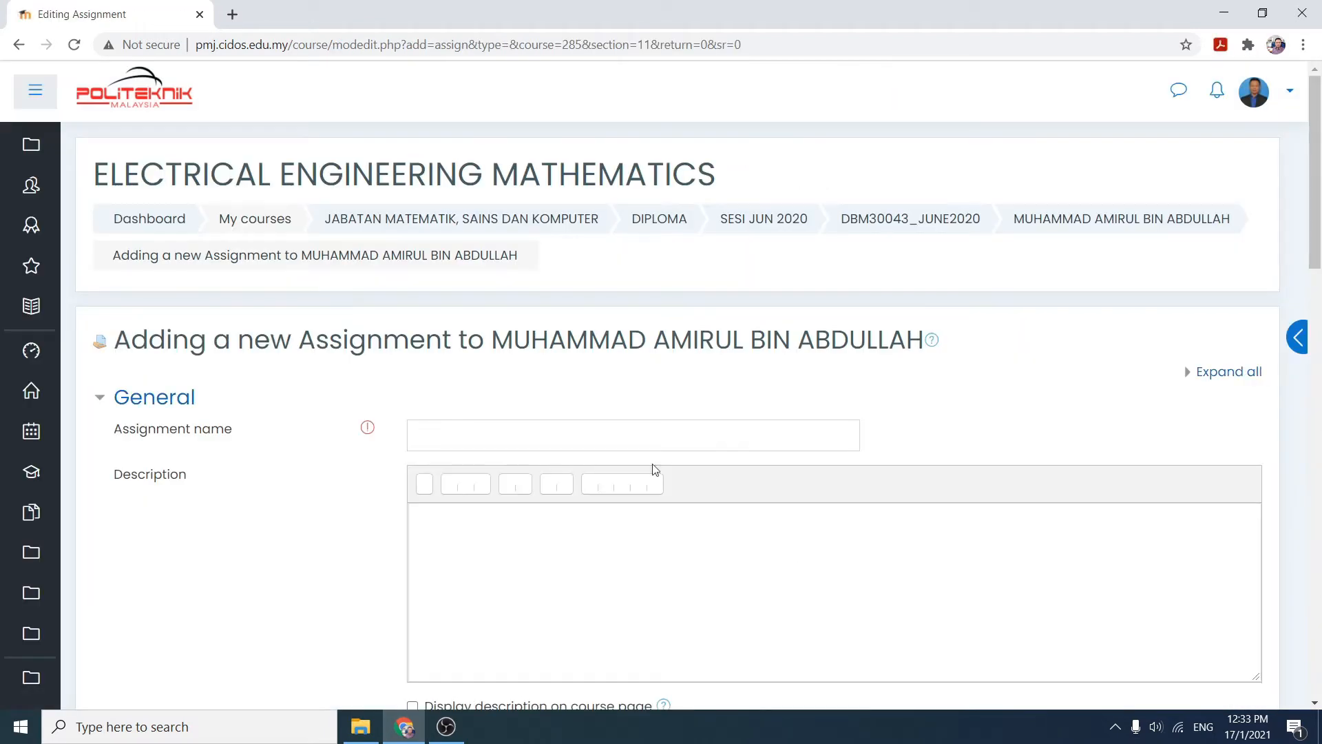
- Enter PAlt as the assignment name
click(601, 444)
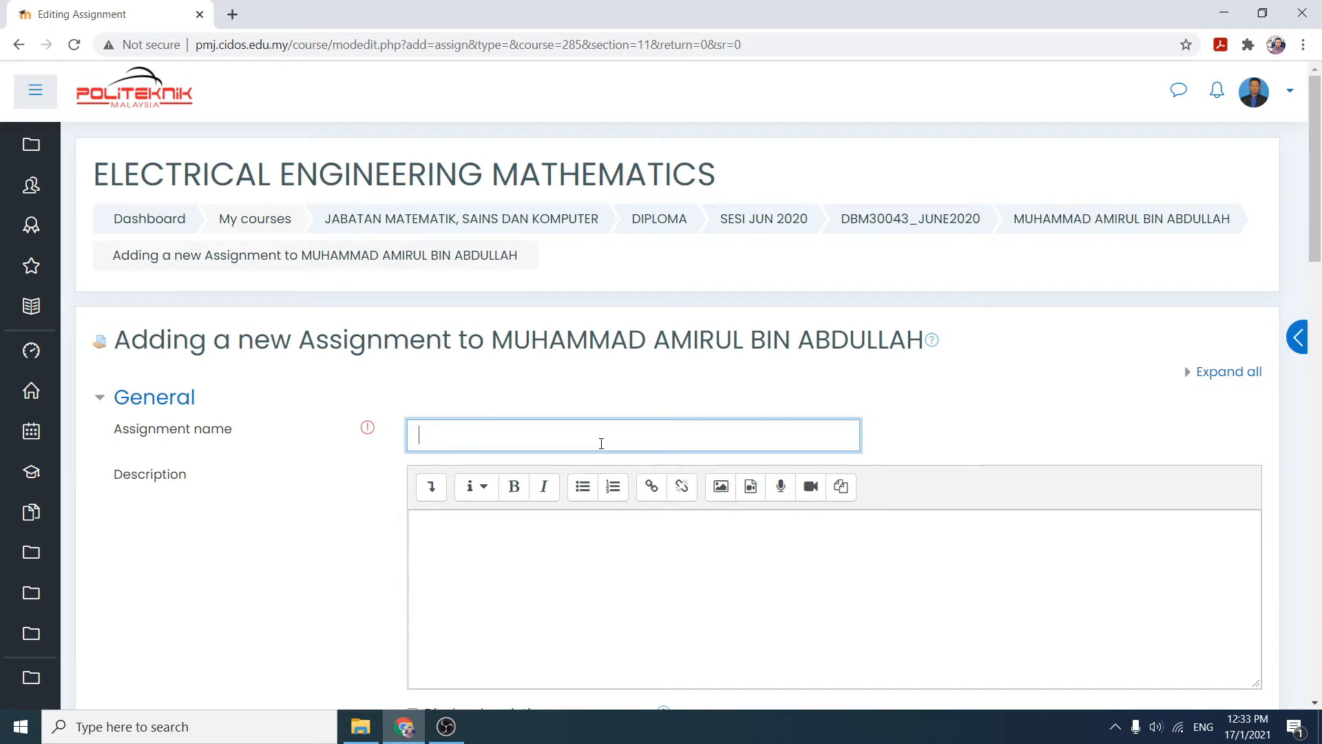
text(PAlt)
scroll(1317, 216, down, 2)
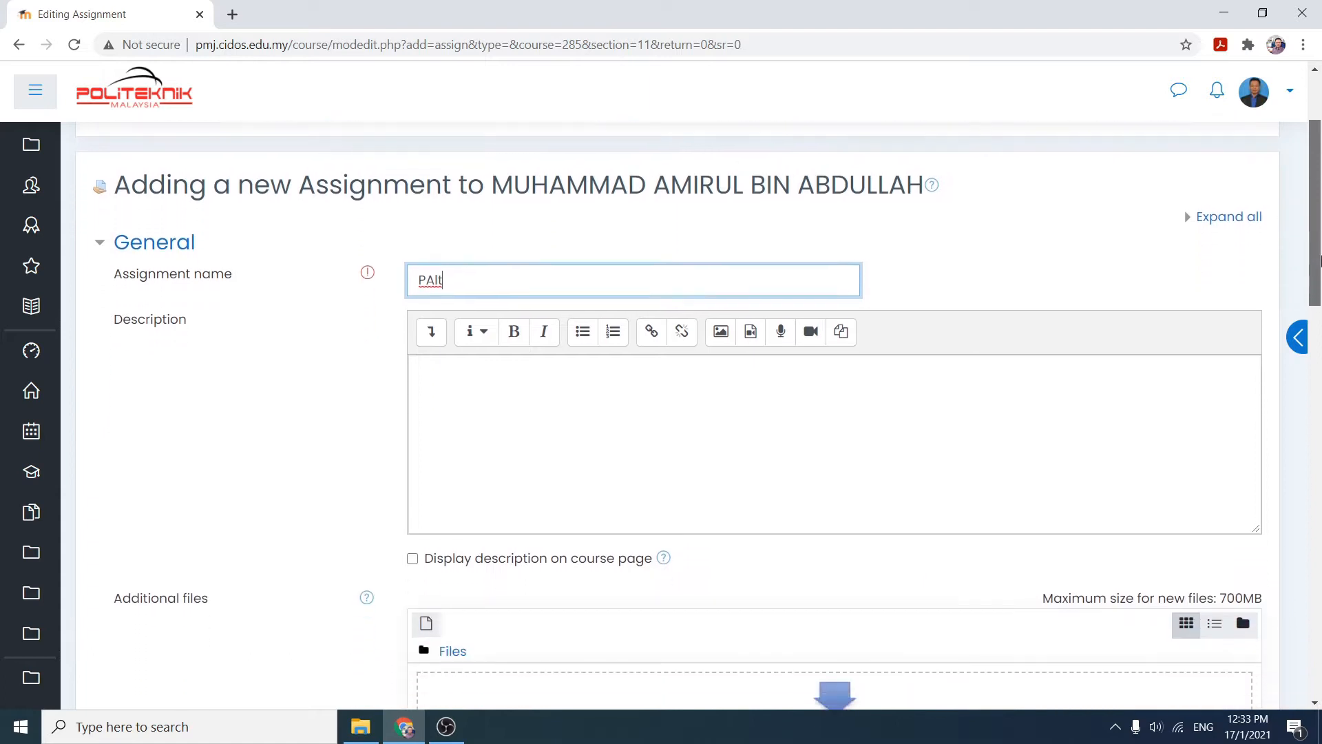
- Write the description "Penilaian Alternatif DBM30043: Electrical Engineering Mathematics"
click(691, 397)
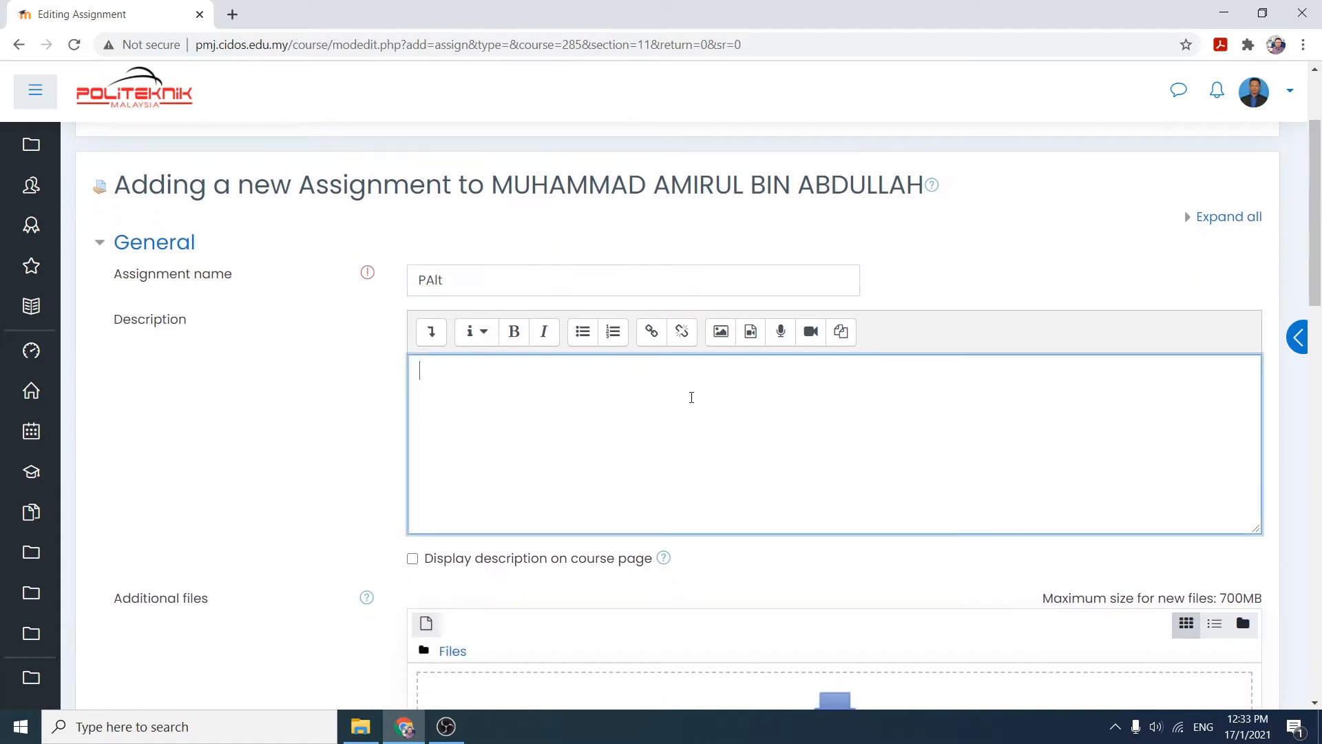
text(Penila)
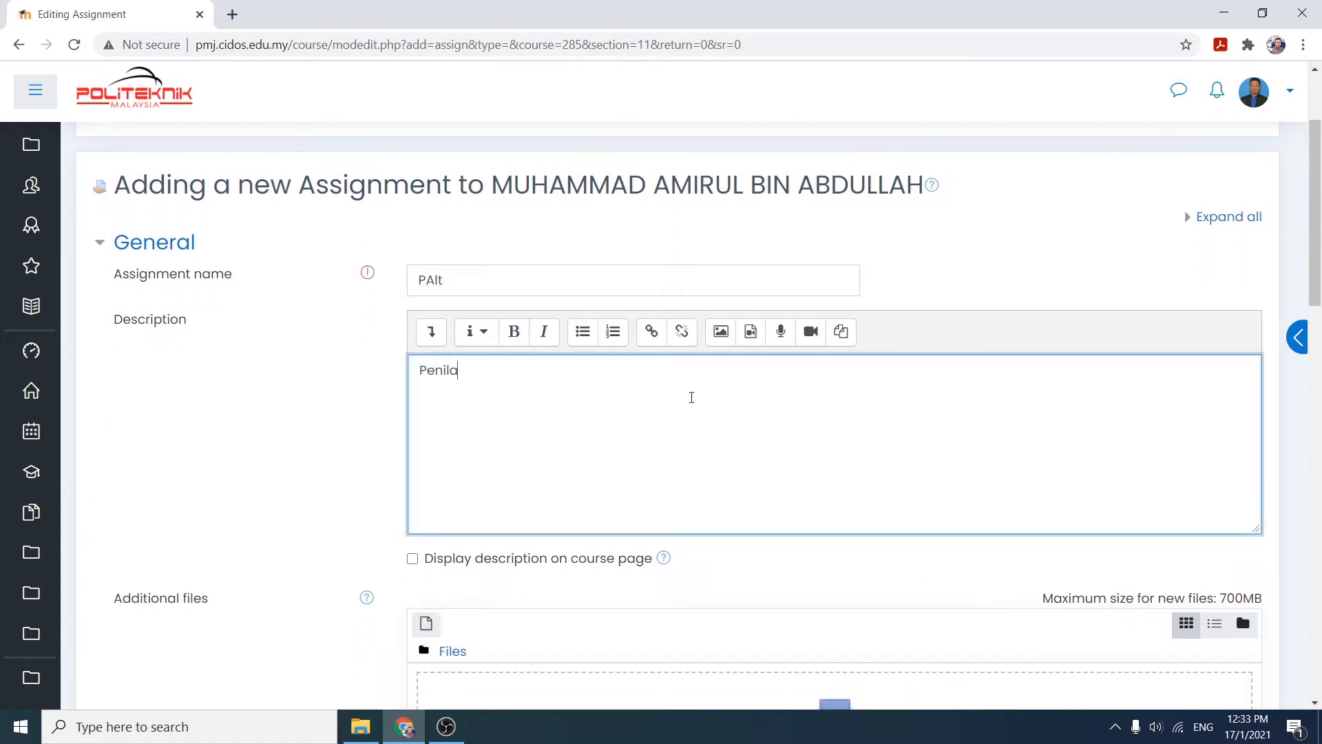
text(ian Alter)
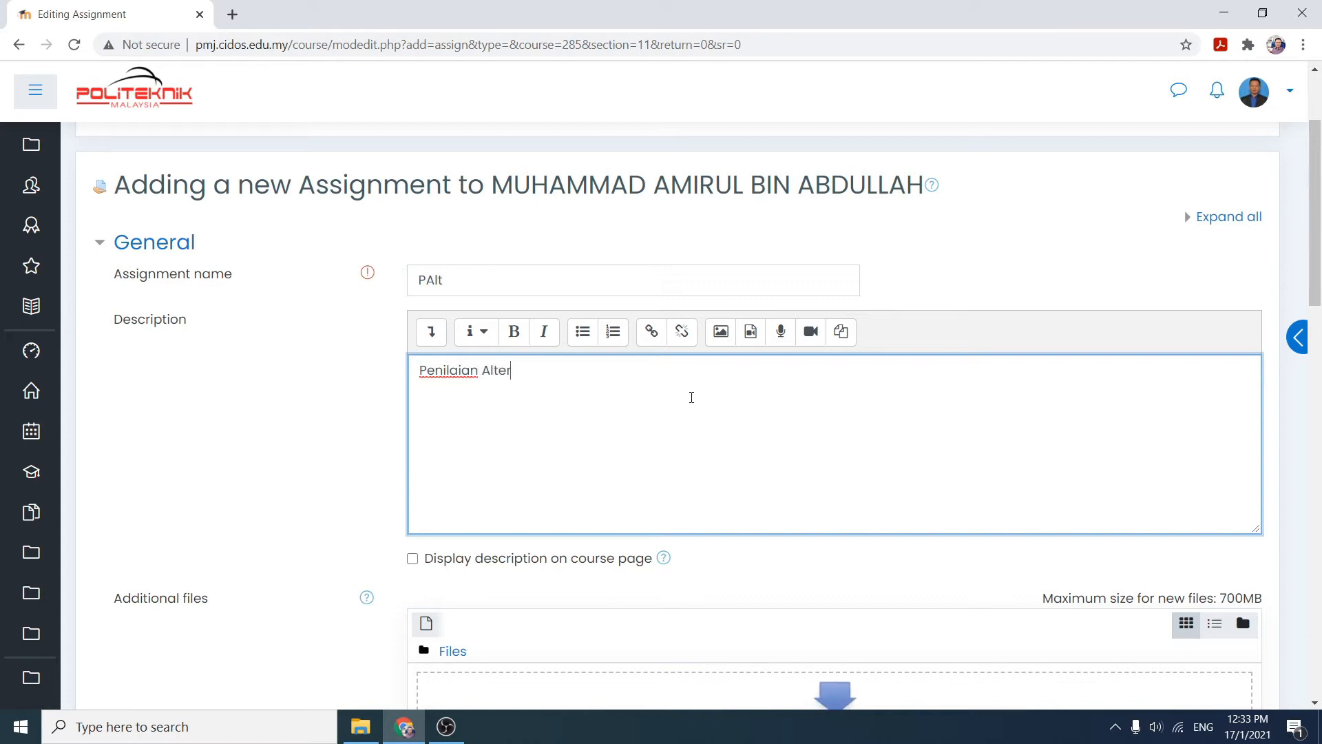
text(natif )
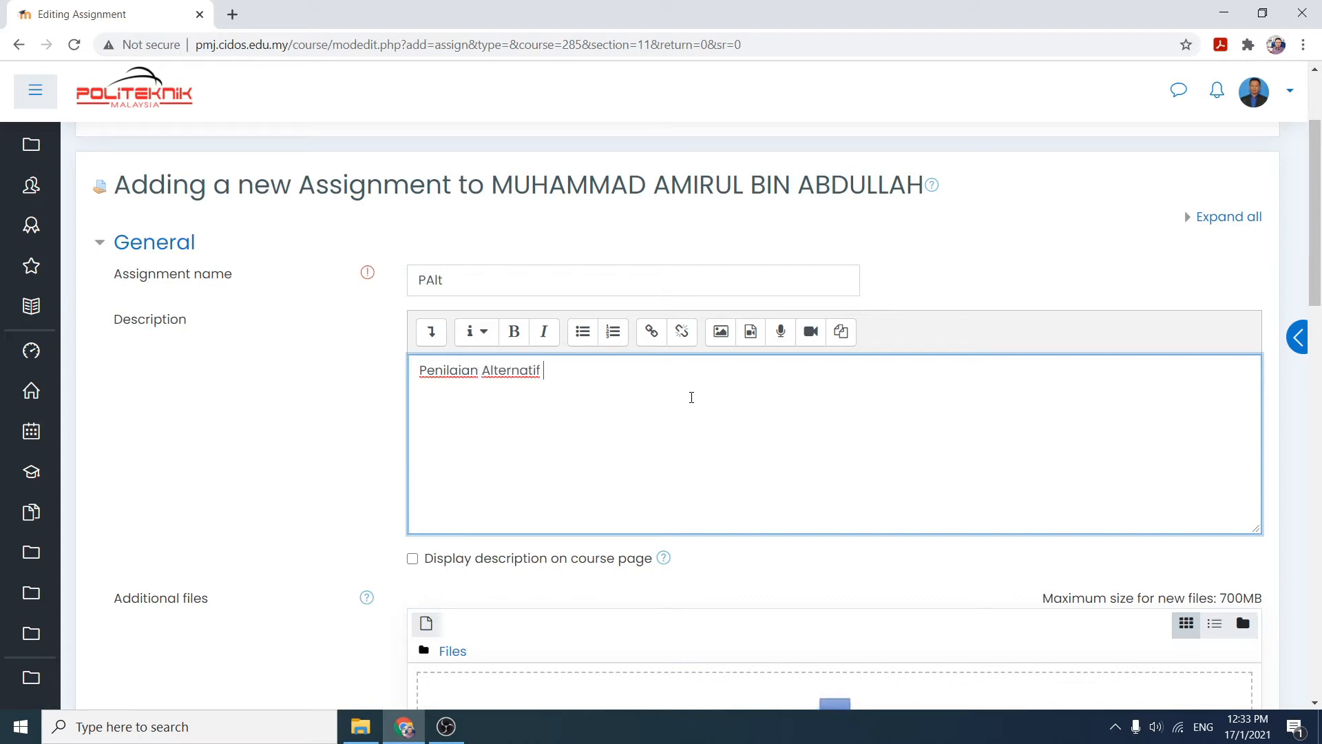
text(DBM30043: Electrical En)
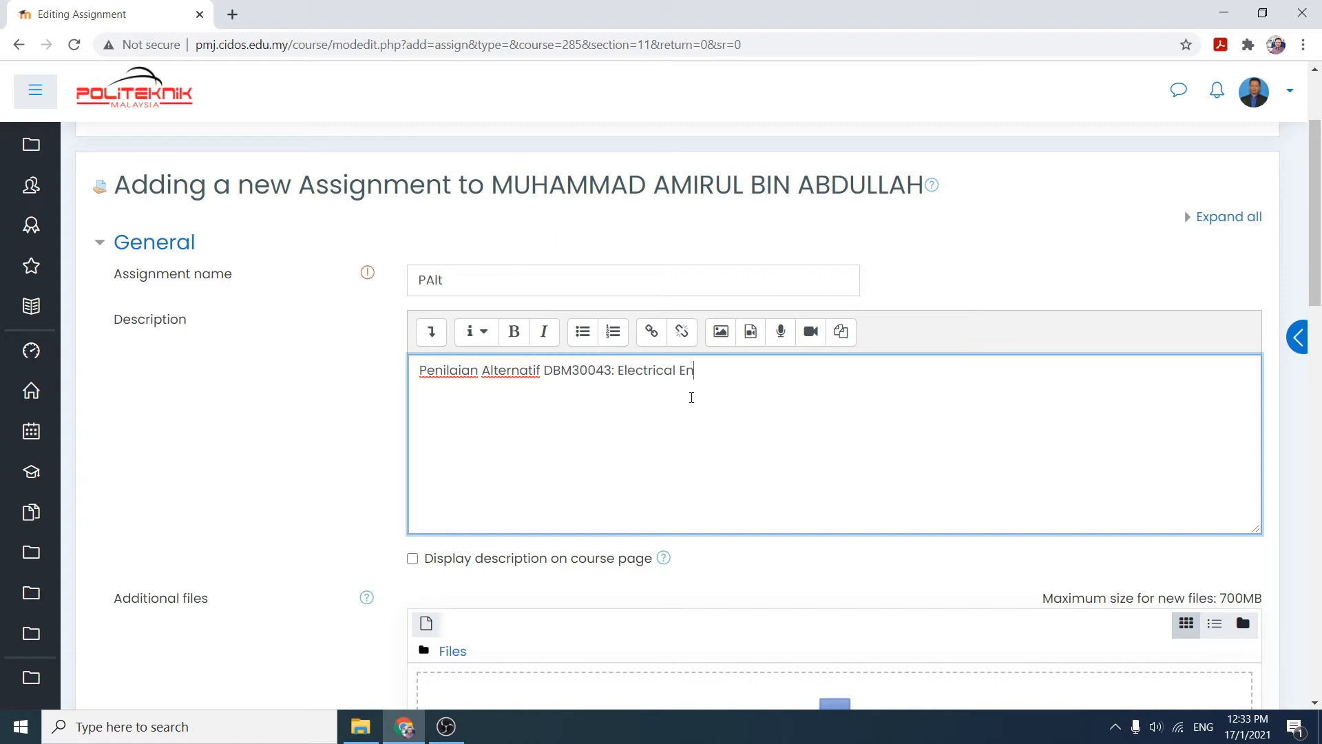
text(gineering Mathematics)
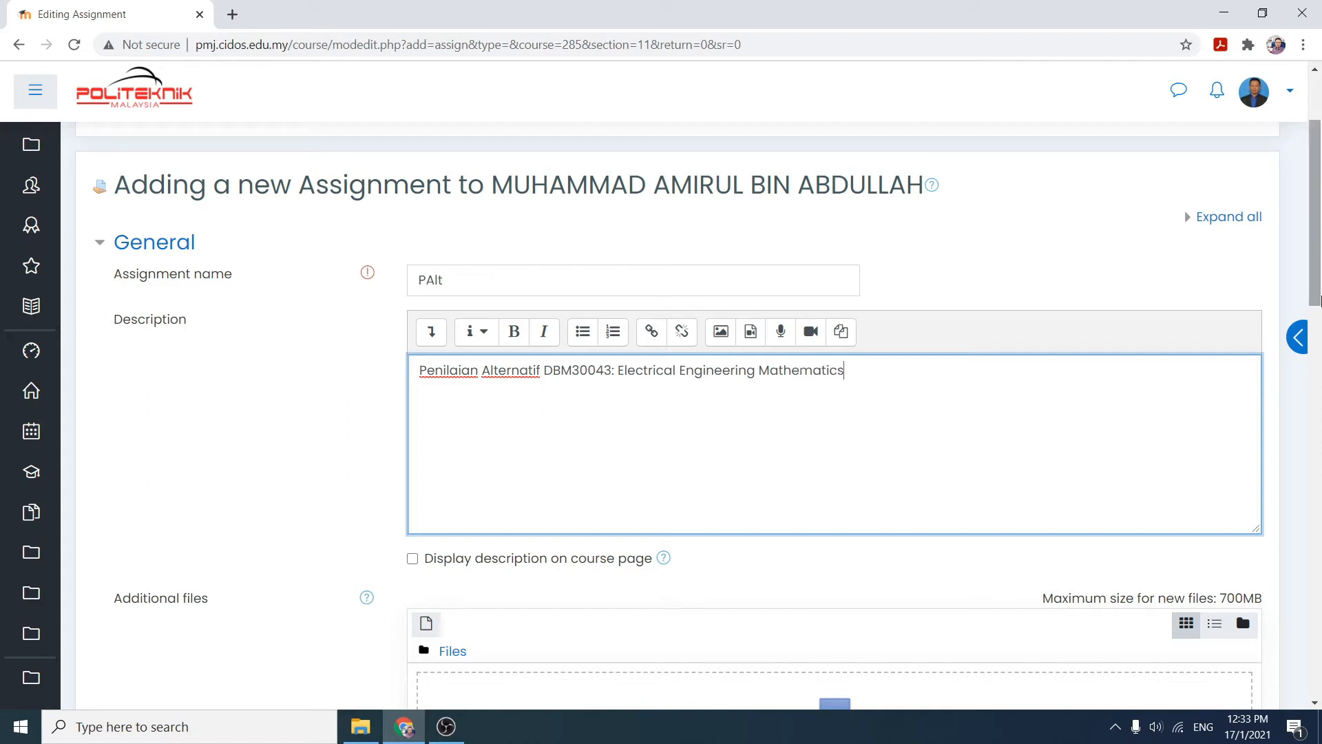
- Set the allow-submissions-from date to 26 January 2021 with the hour 14
drag(1320, 300, 1320, 391)
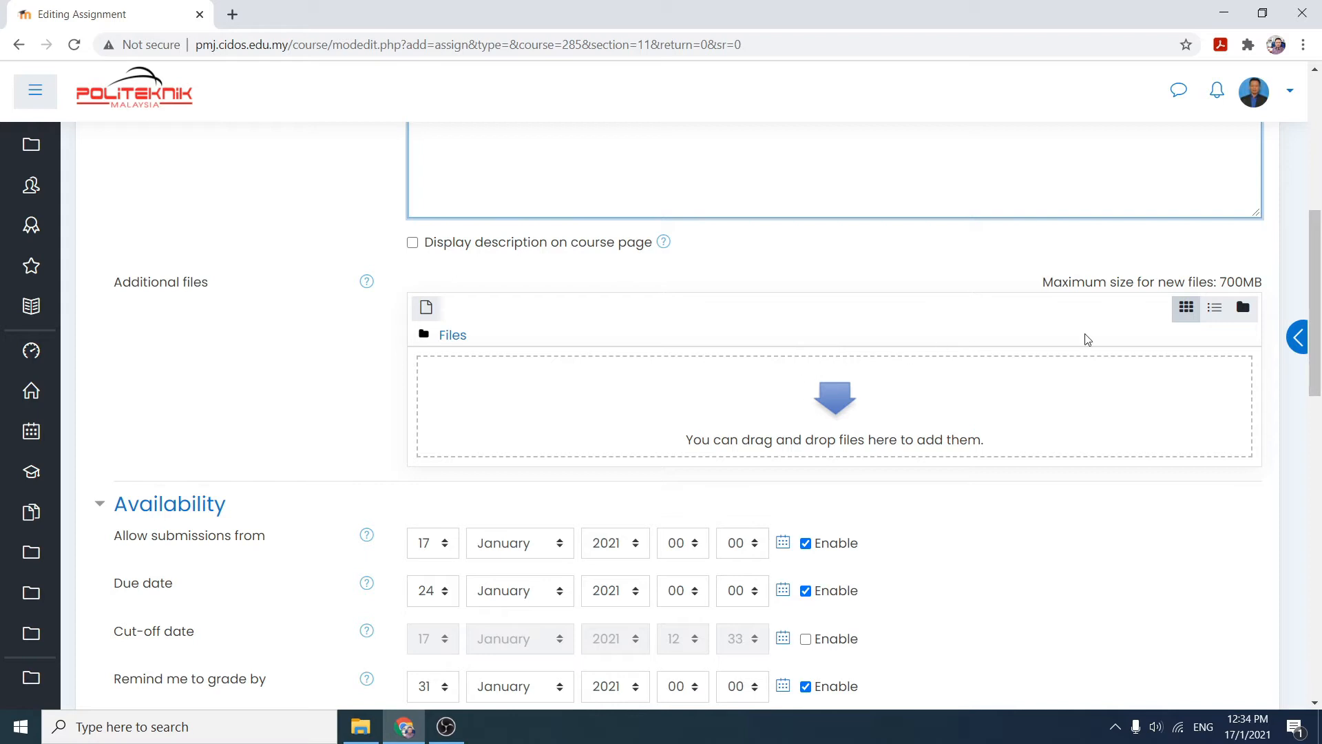
scroll(1316, 278, down, 2)
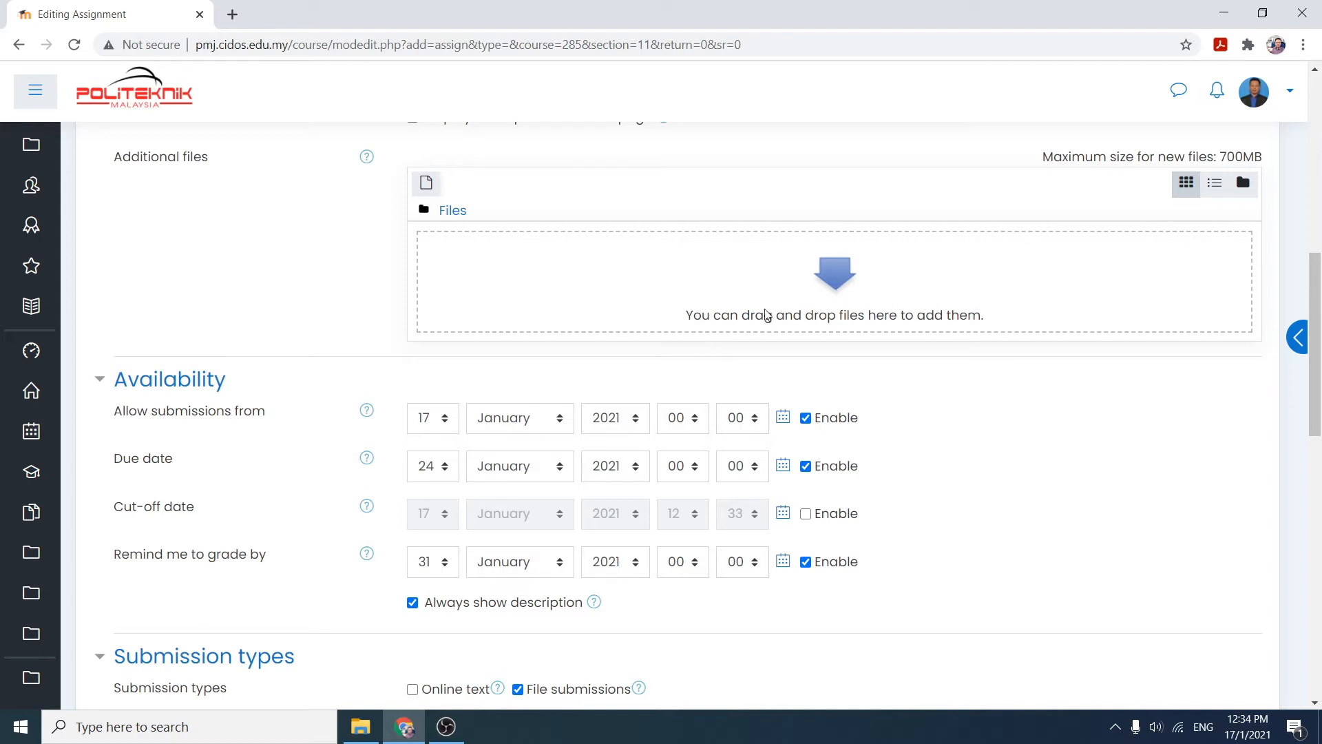
scroll(847, 296, down, 1)
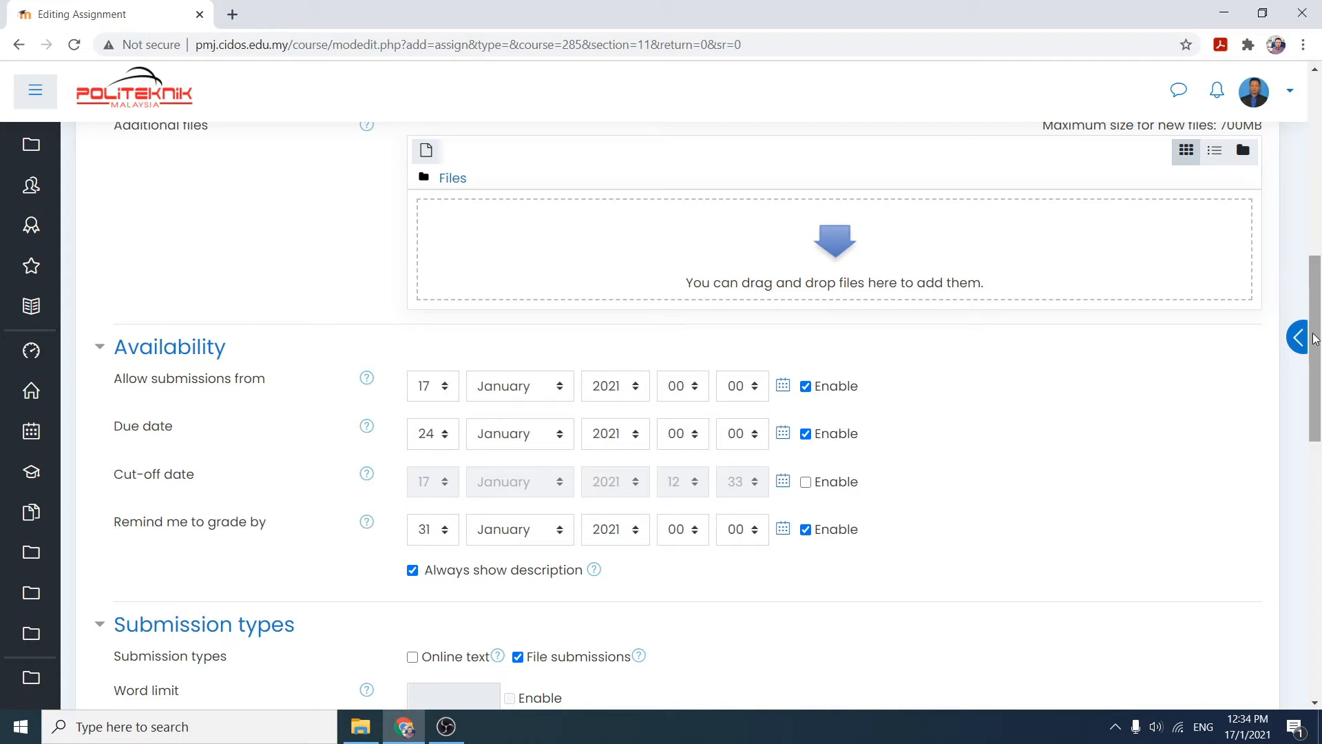
mouse_move(1315, 338)
mouse_down()
mouse_move(1310, 289)
mouse_move(1310, 318)
mouse_up()
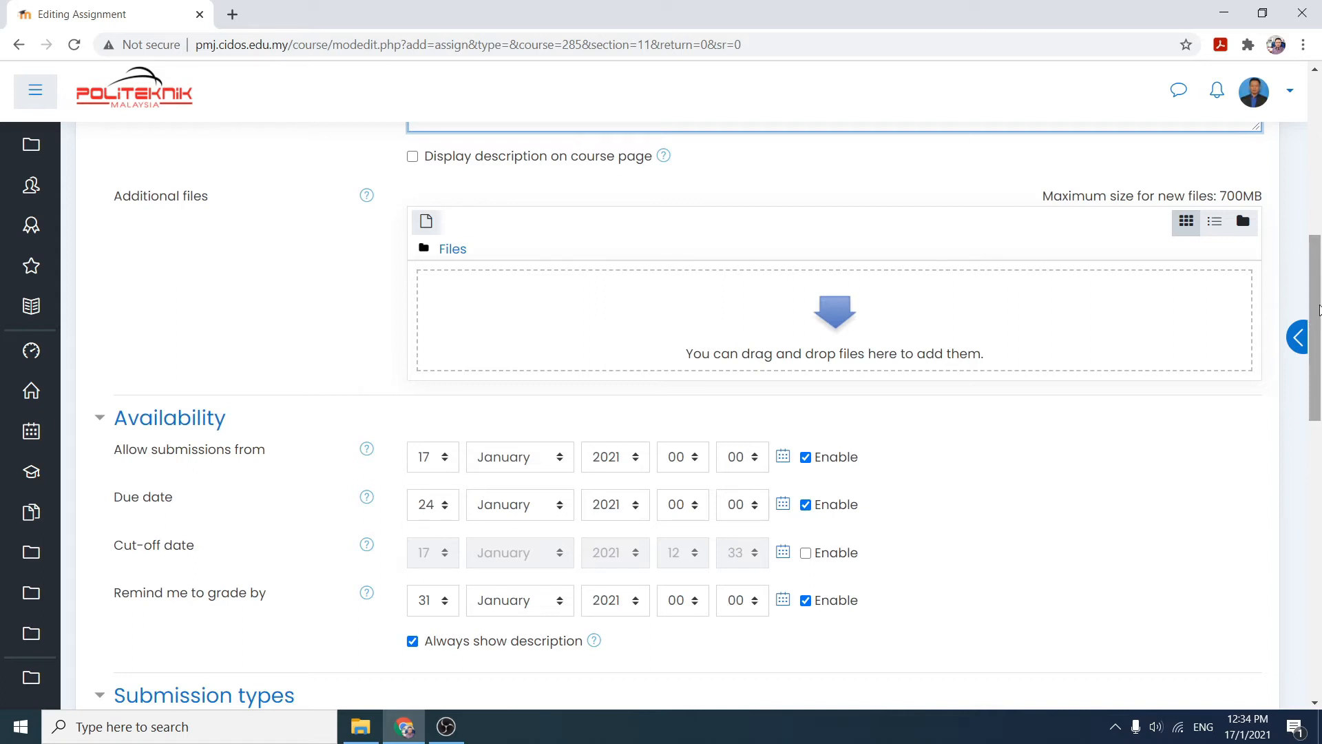
drag(1320, 308, 1320, 339)
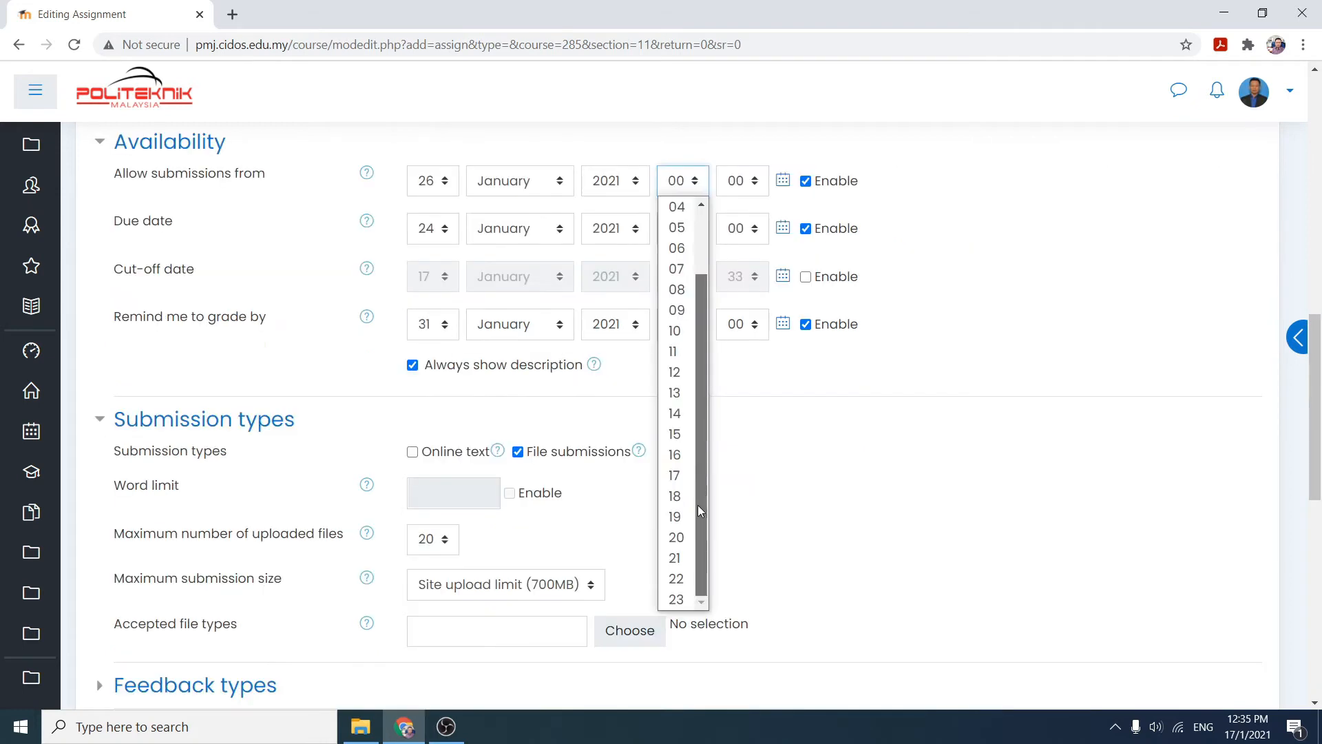
drag(698, 506, 698, 434)
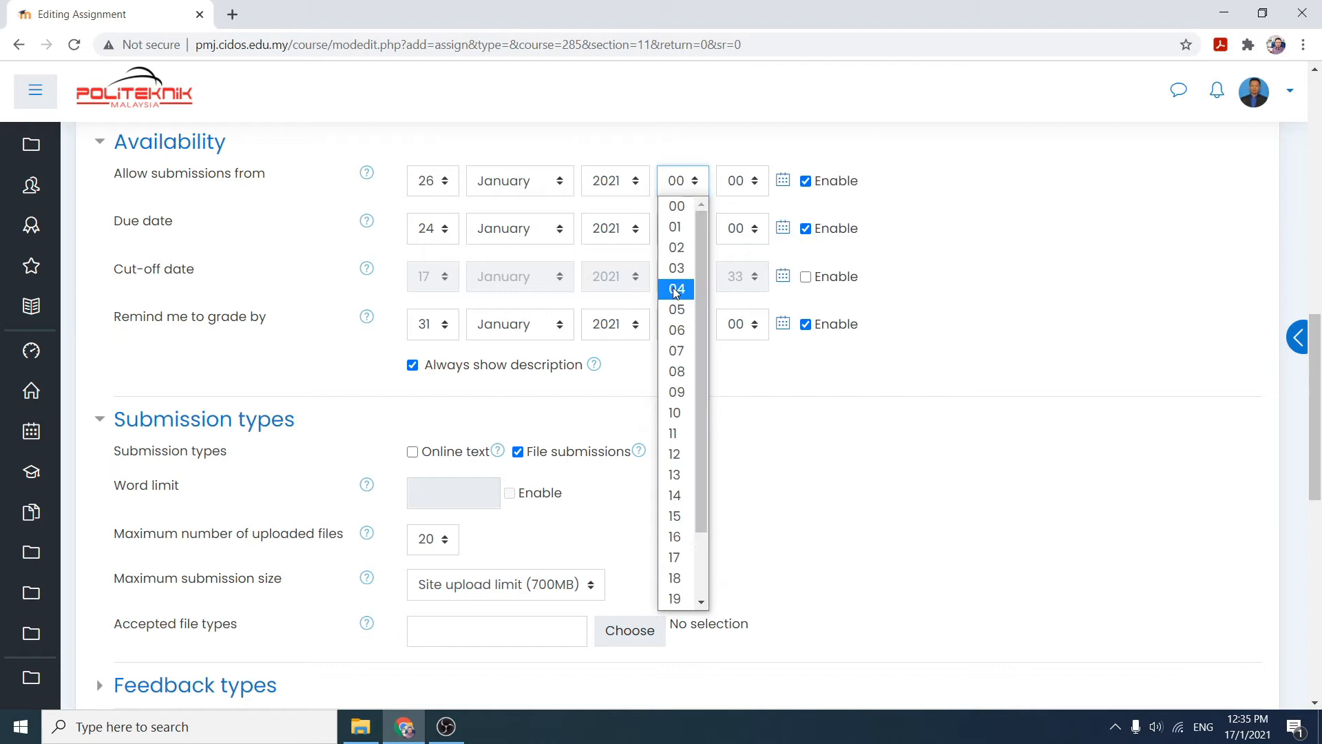
click(782, 389)
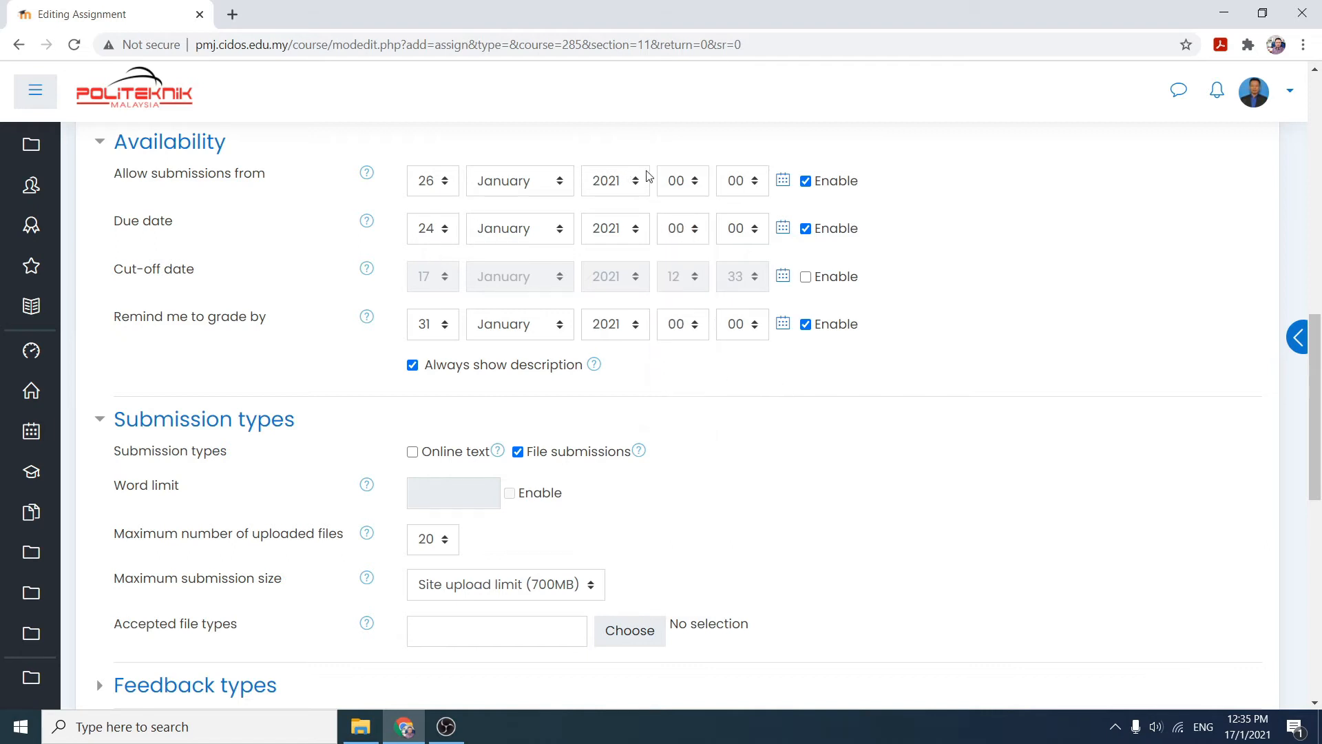
click(695, 183)
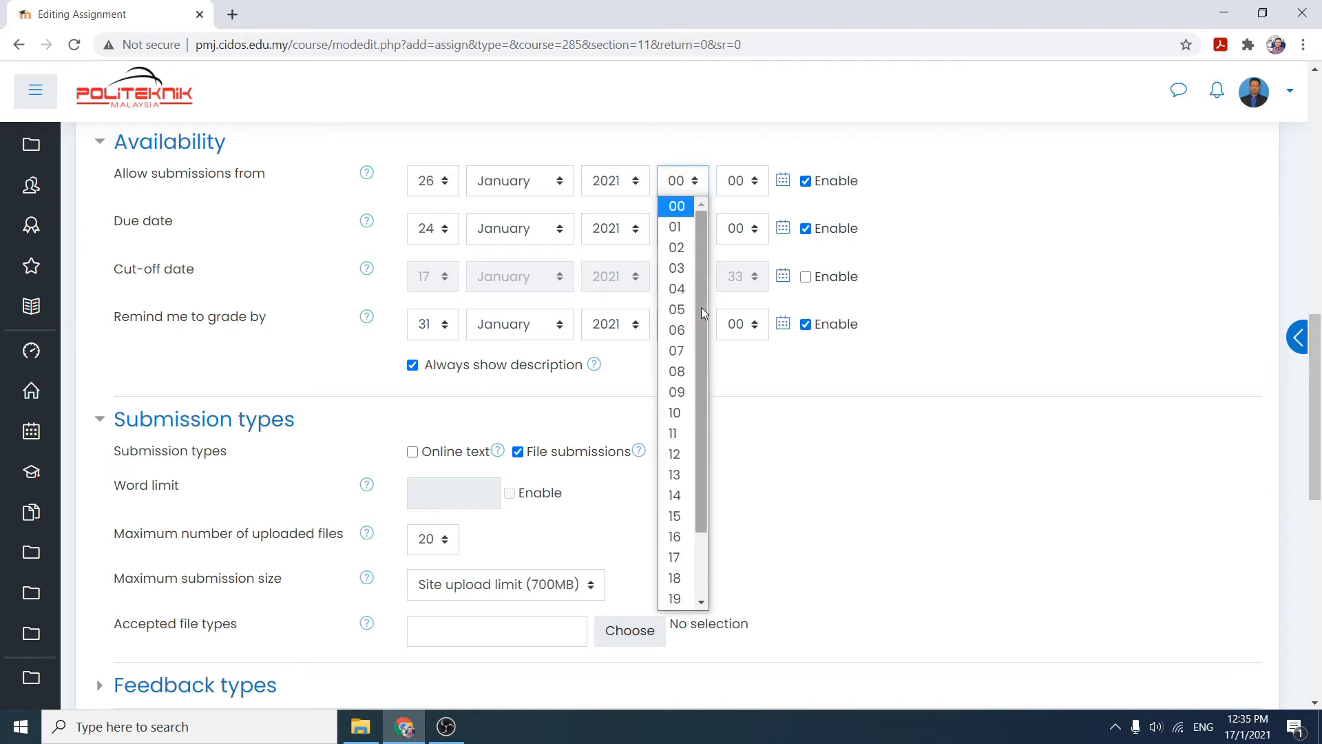
drag(700, 318, 700, 387)
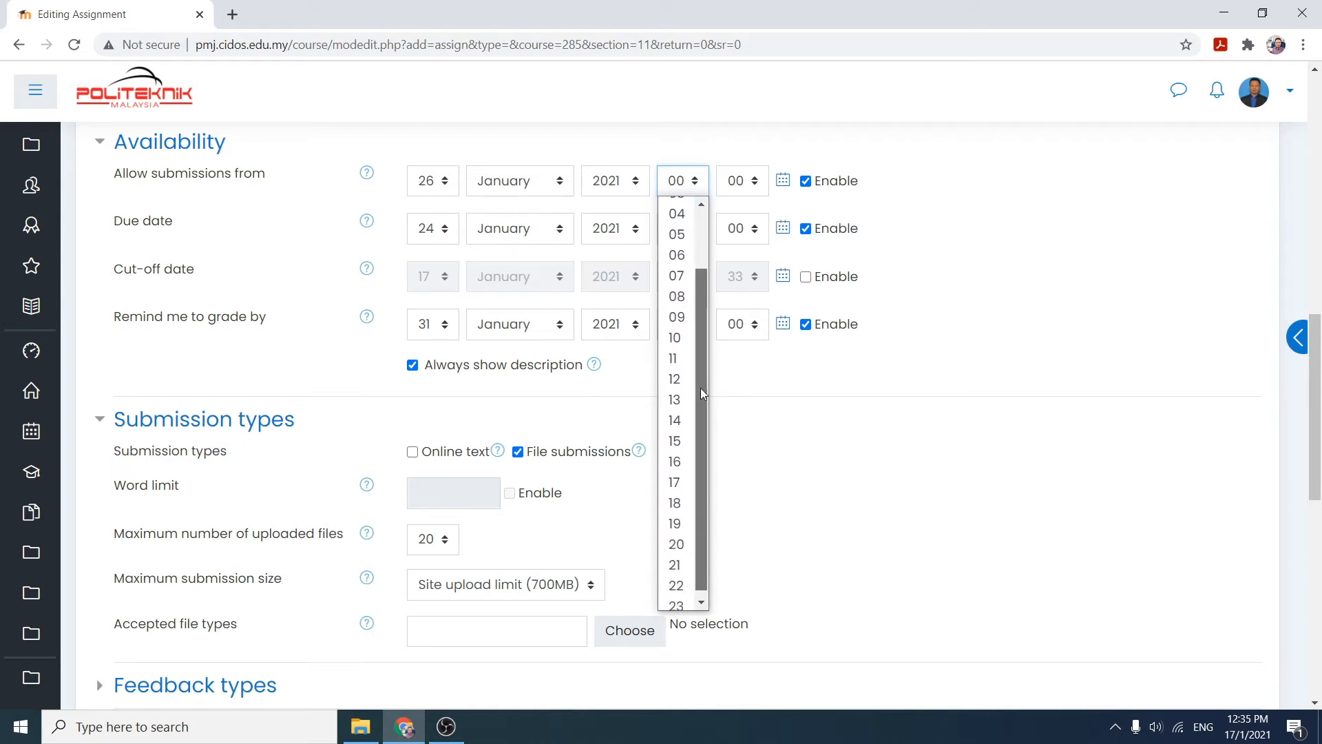
click(686, 421)
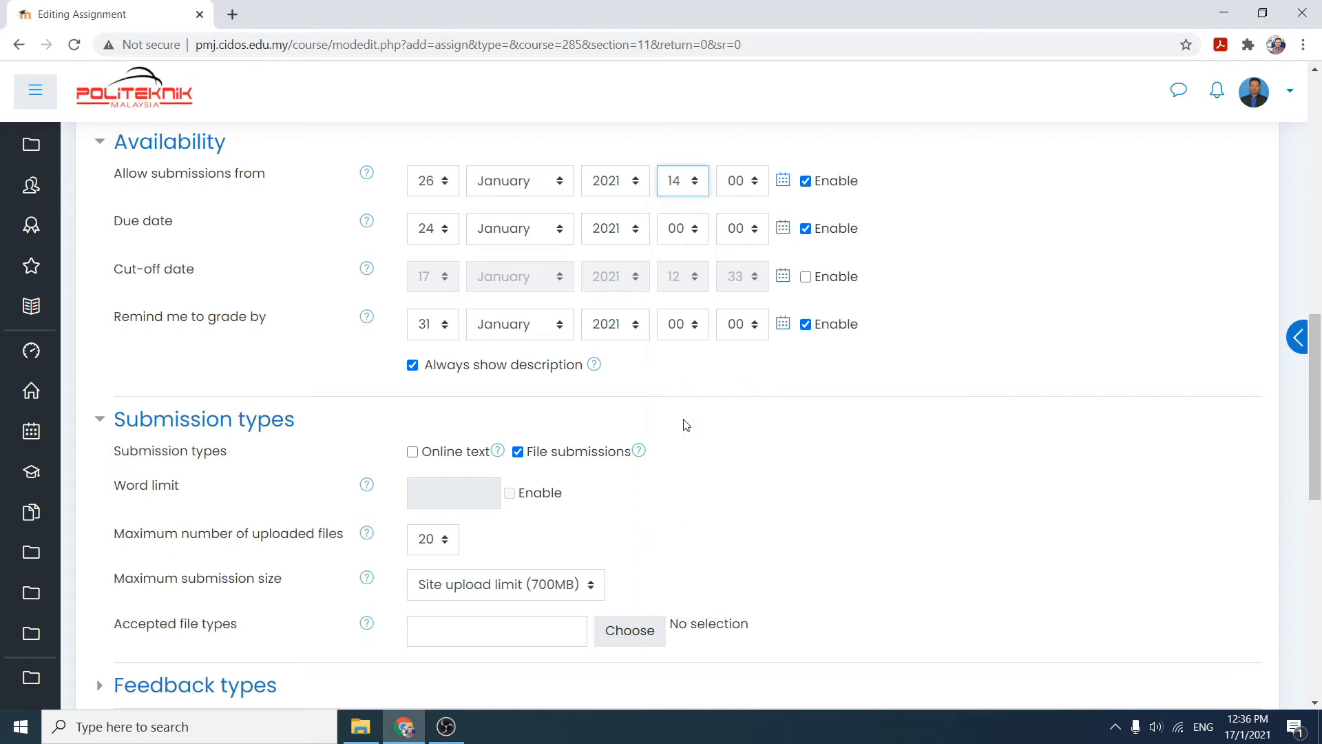
click(760, 181)
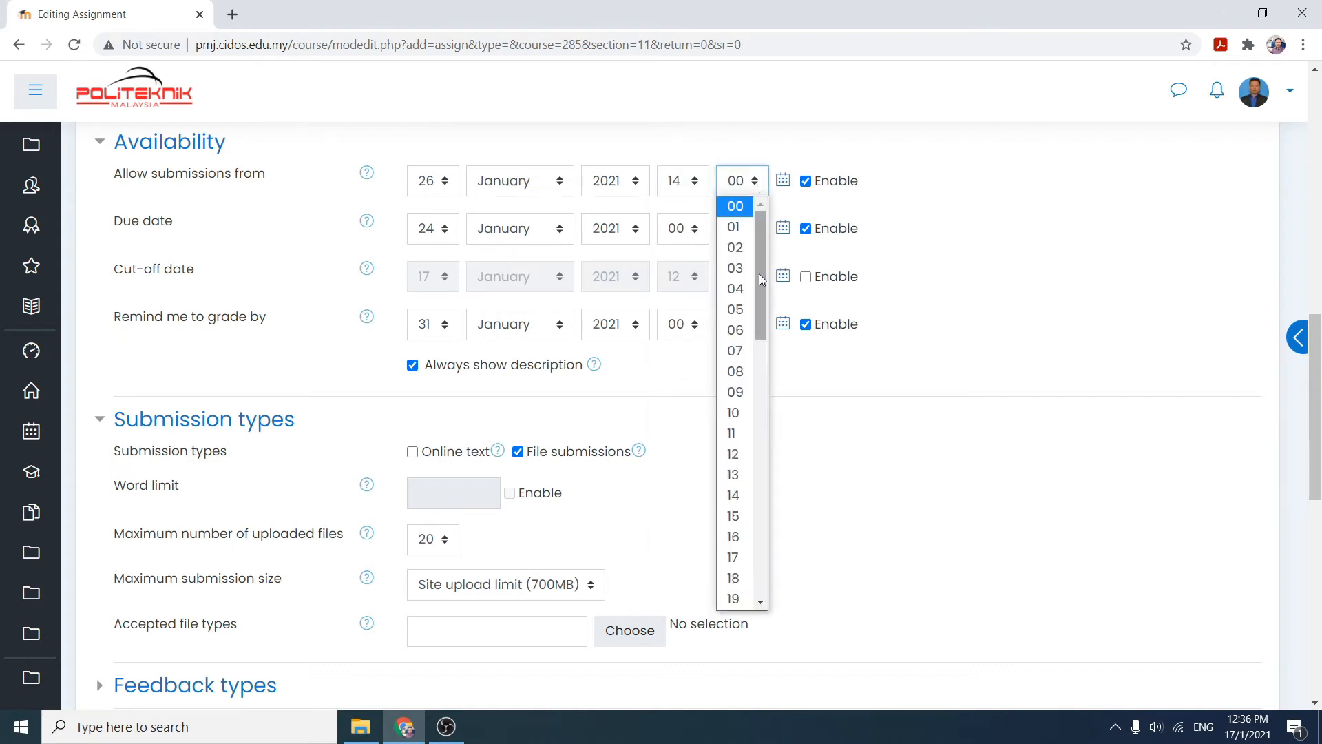
drag(762, 295, 754, 399)
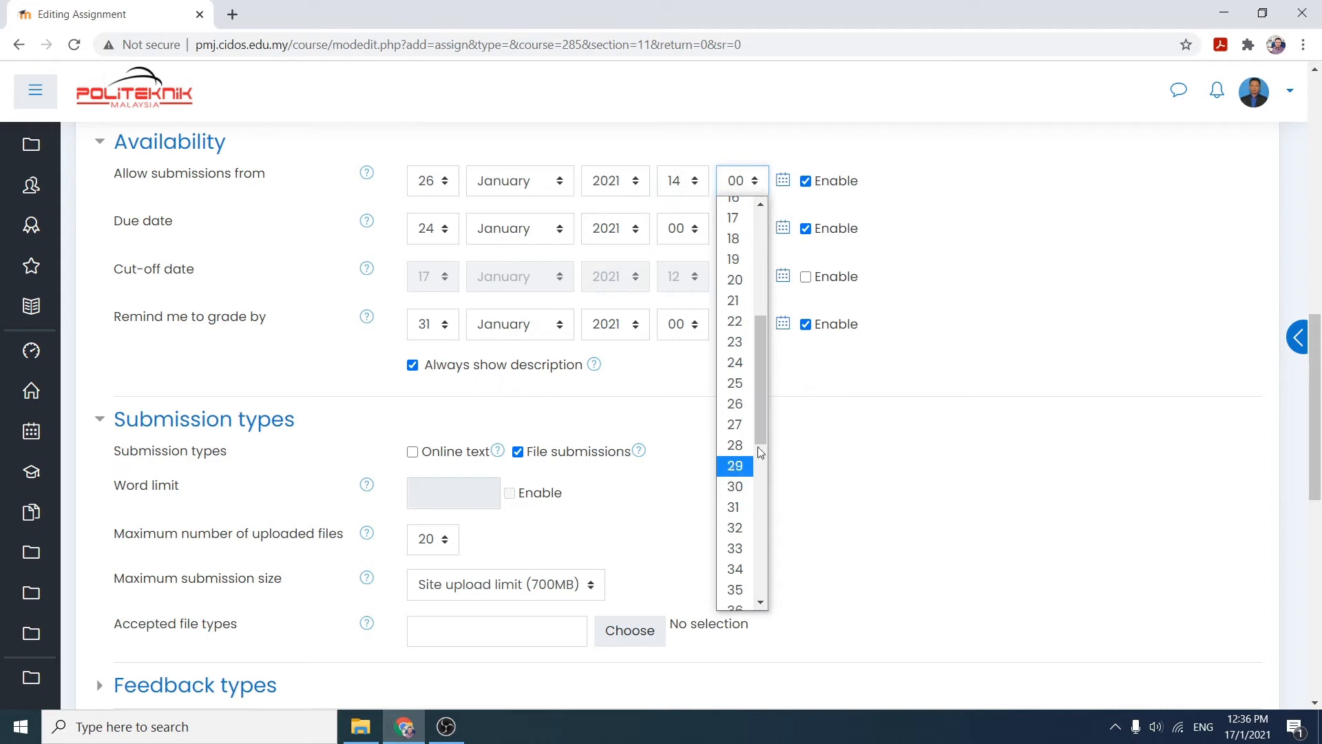
drag(762, 417, 769, 358)
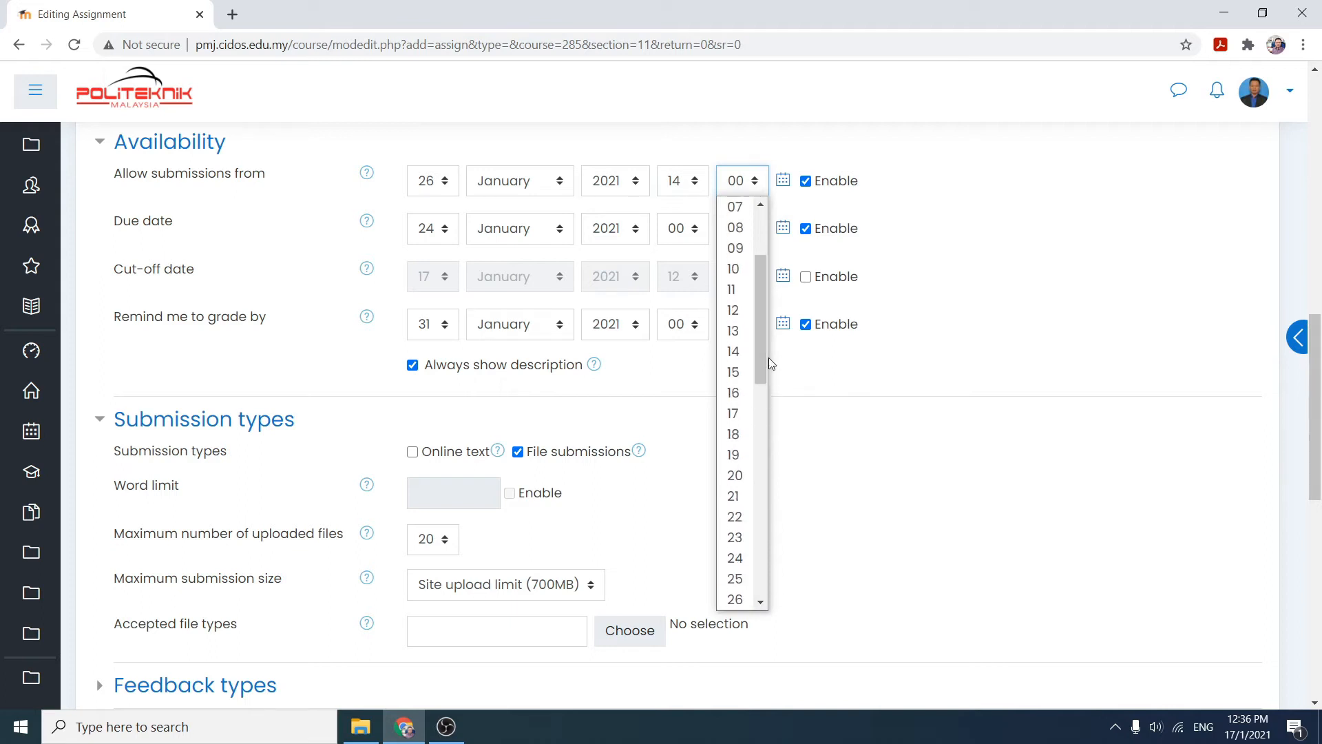
drag(767, 301, 787, 159)
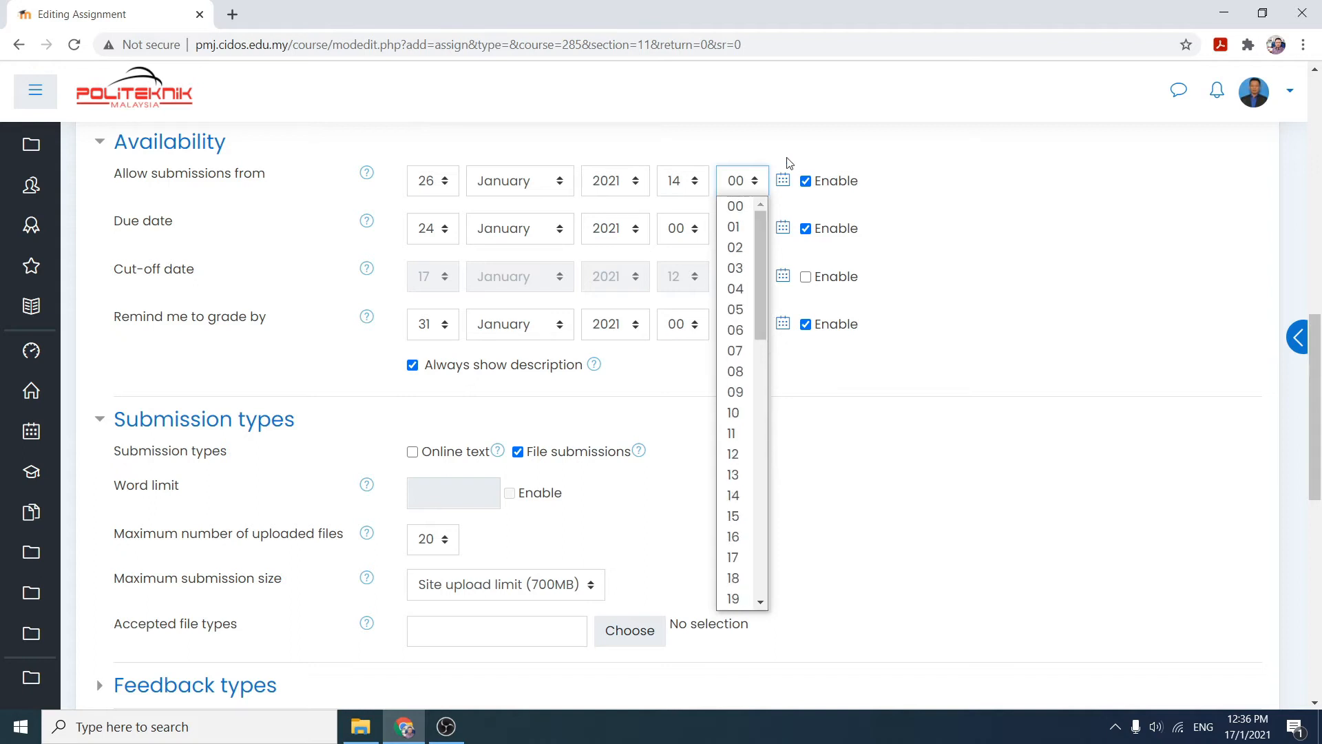
click(735, 210)
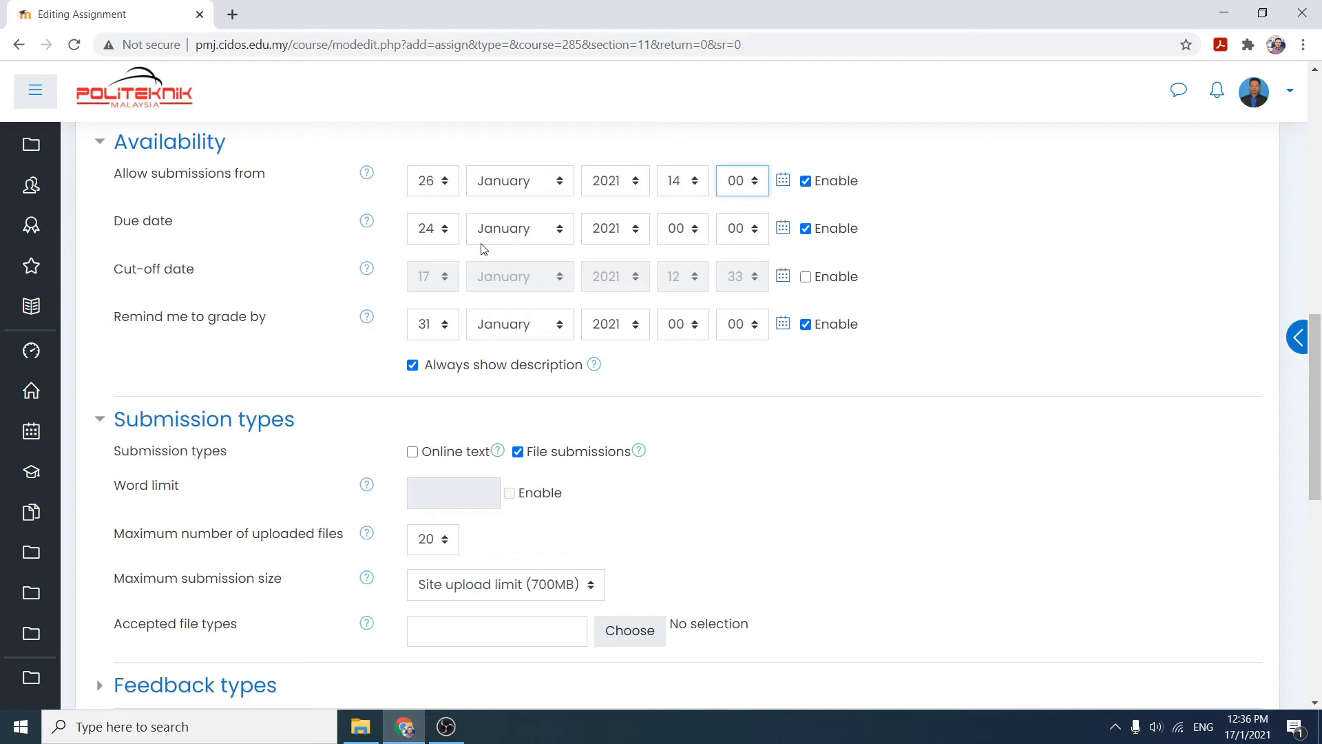
- Set the due date to 26 January 2021 at 16:45
click(446, 230)
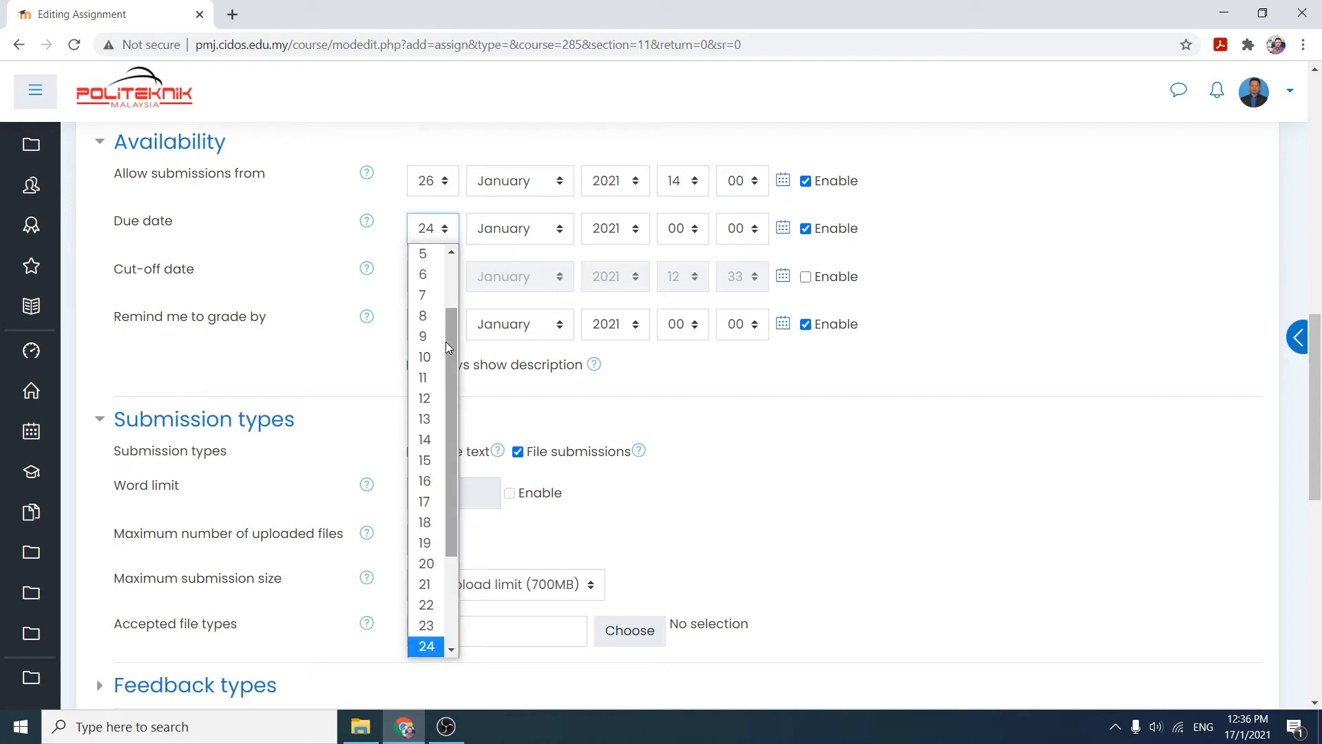
drag(452, 449, 442, 524)
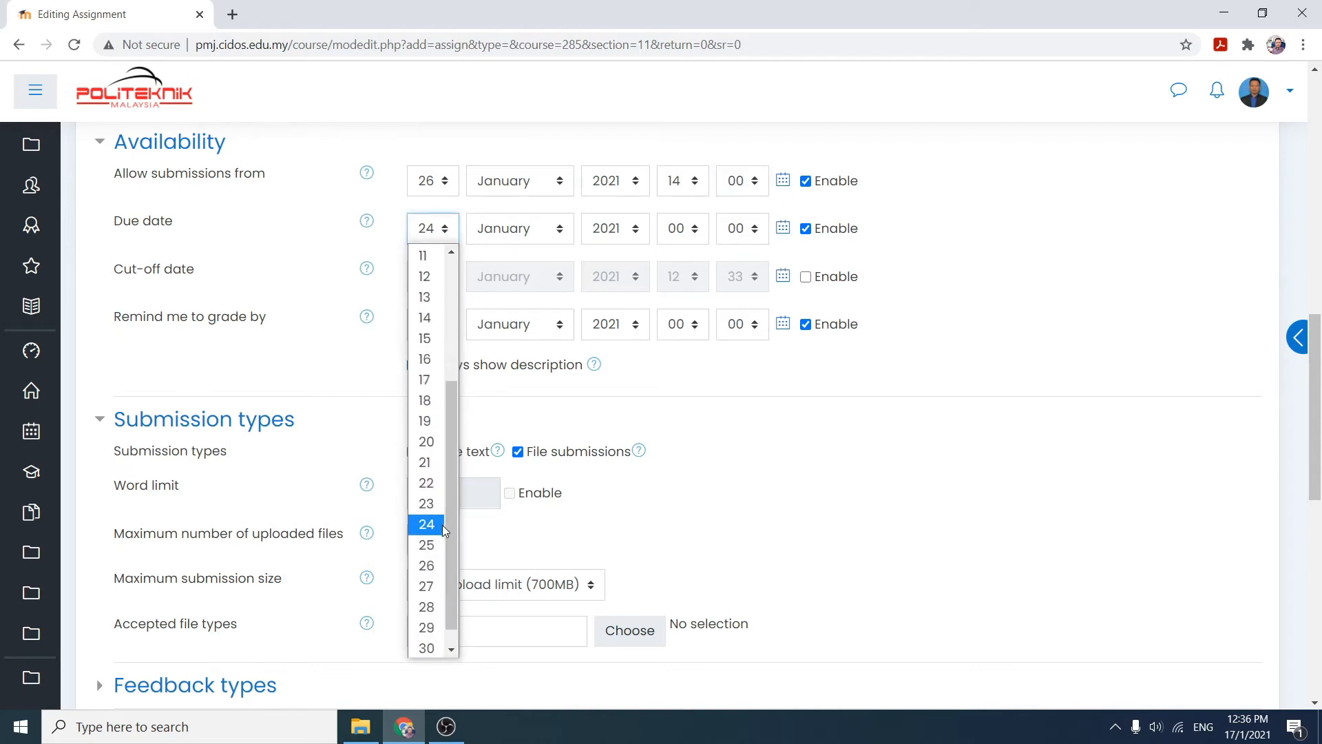
click(426, 565)
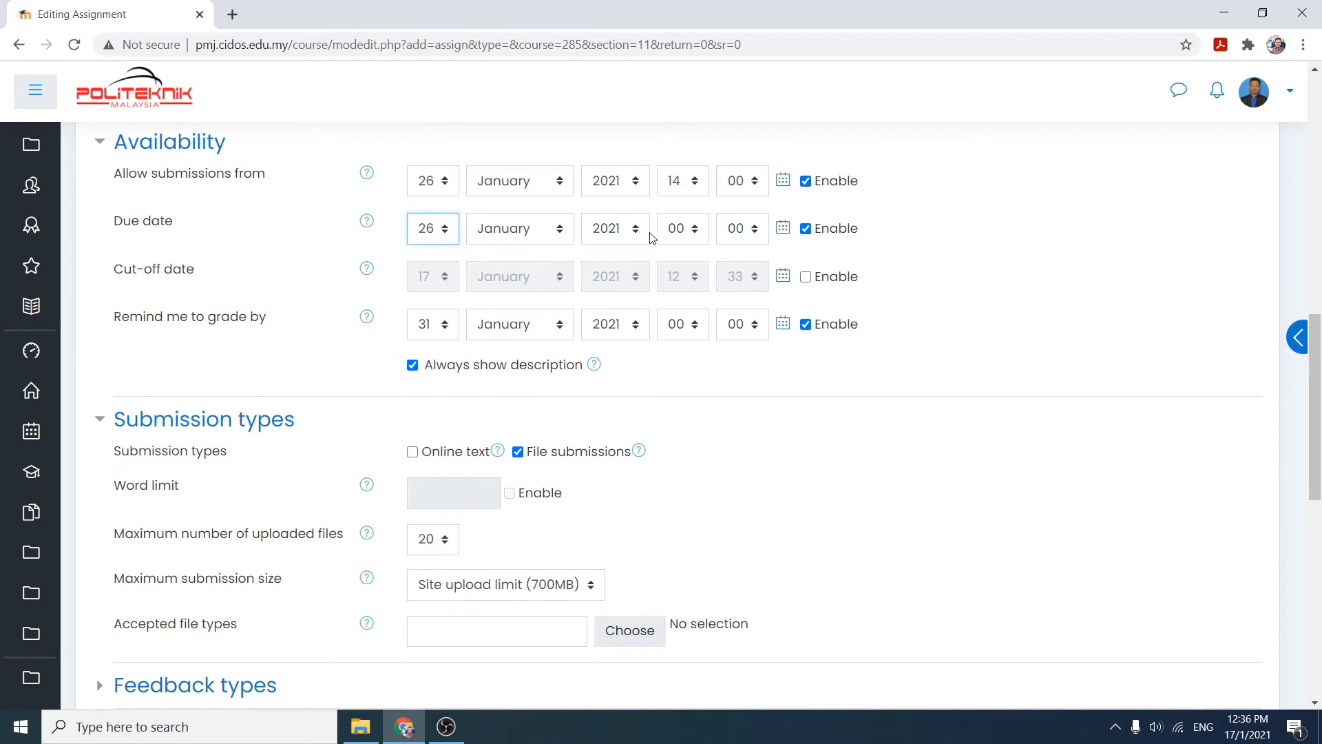
click(696, 233)
drag(699, 334, 696, 497)
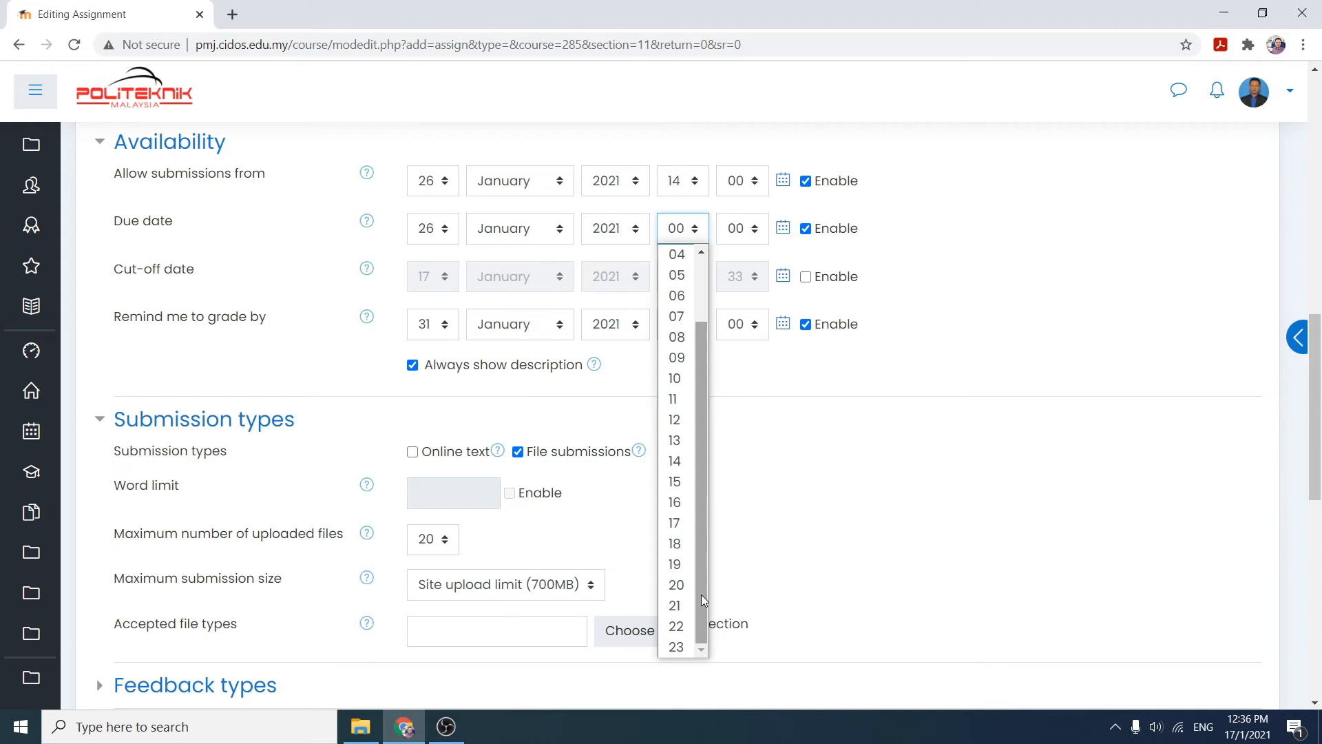
click(683, 503)
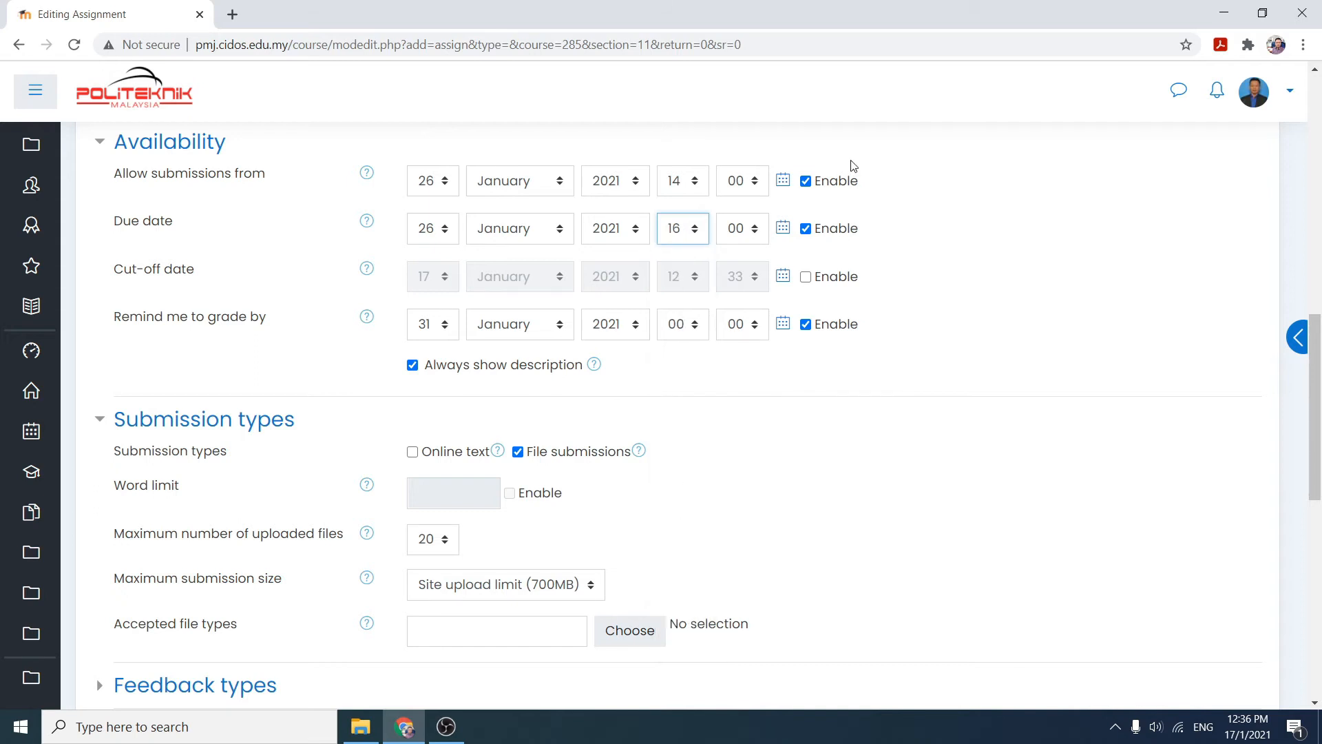
click(755, 230)
drag(763, 302, 760, 521)
click(744, 491)
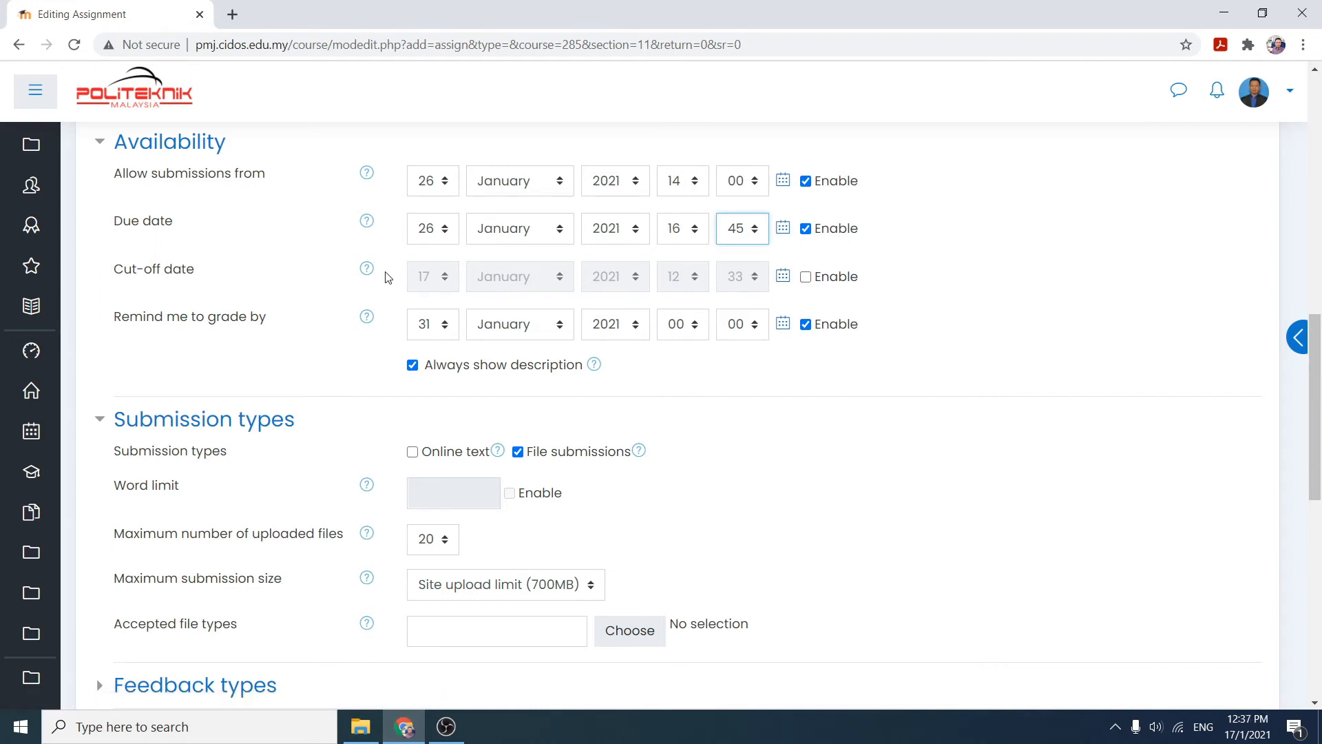
- Enable the cut-off date, set it to 26 January 2021 at 16:45, and disable the remind-me-to-grade-by date
click(806, 277)
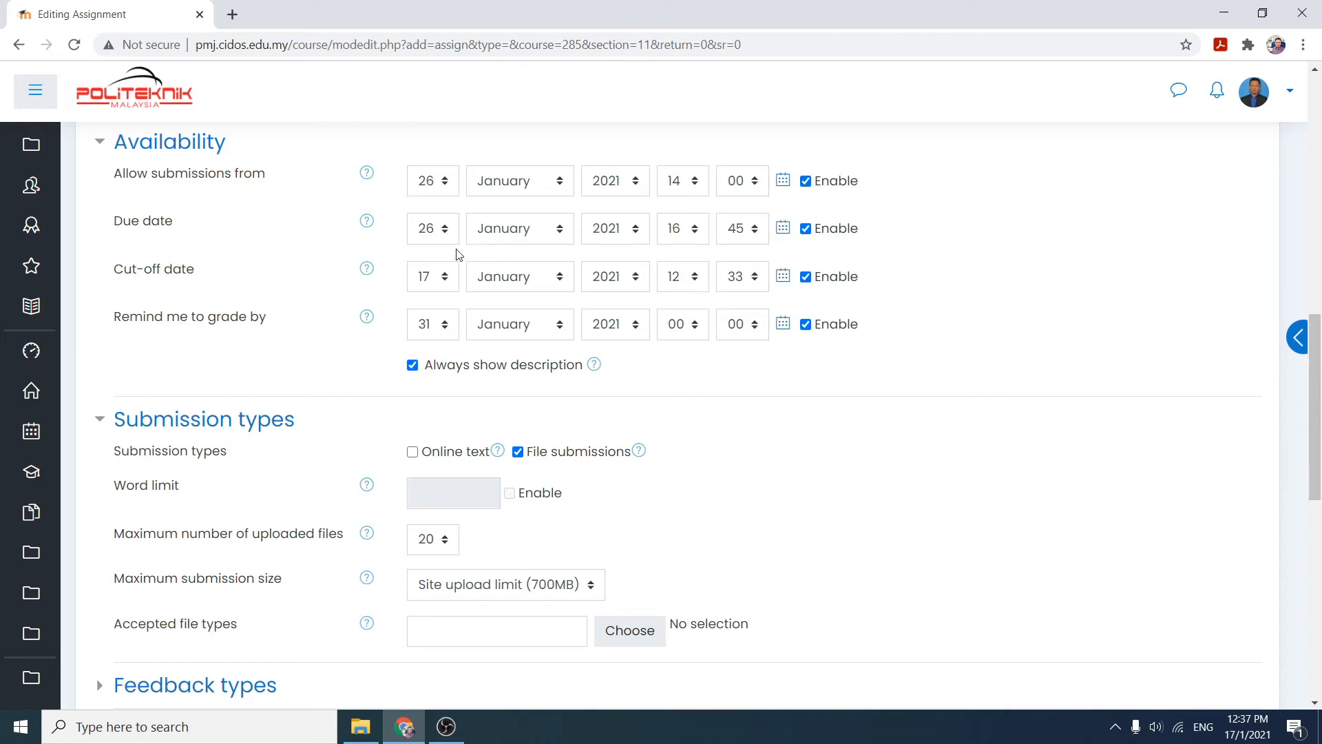
click(445, 282)
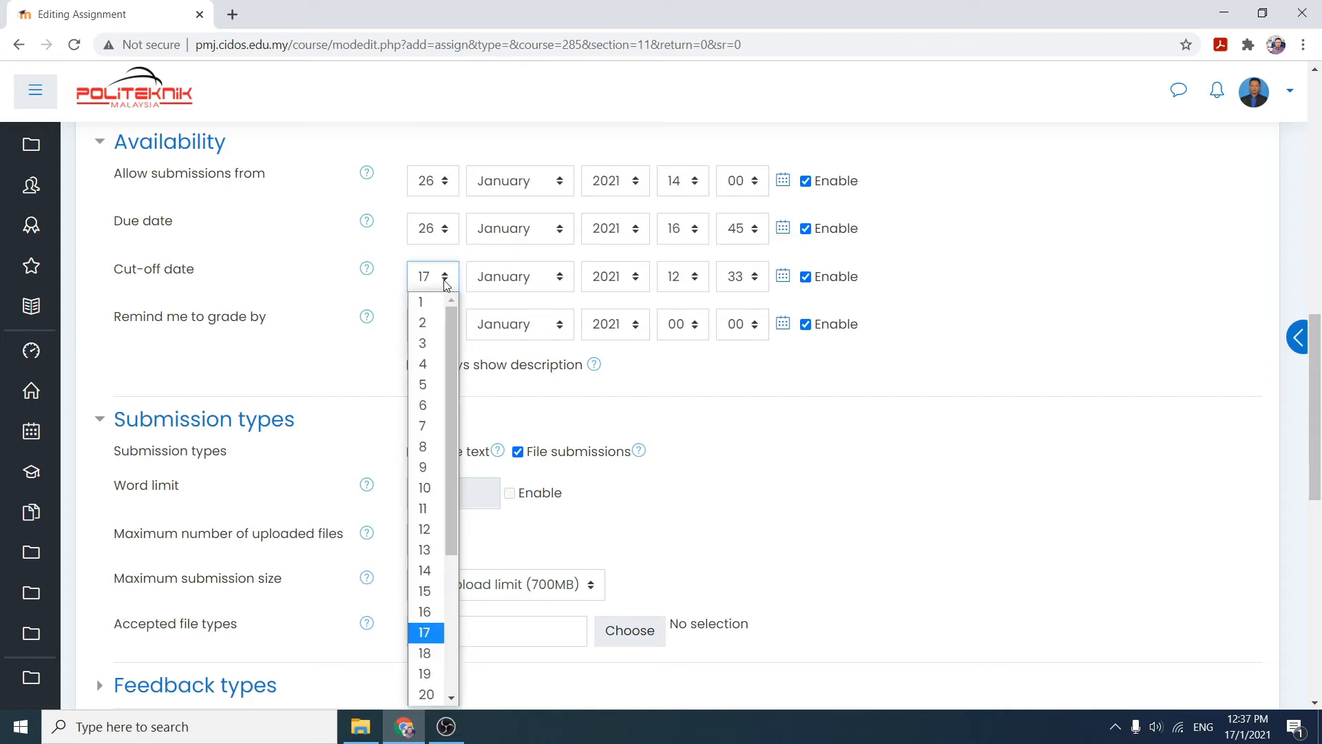
drag(449, 358, 455, 523)
click(426, 591)
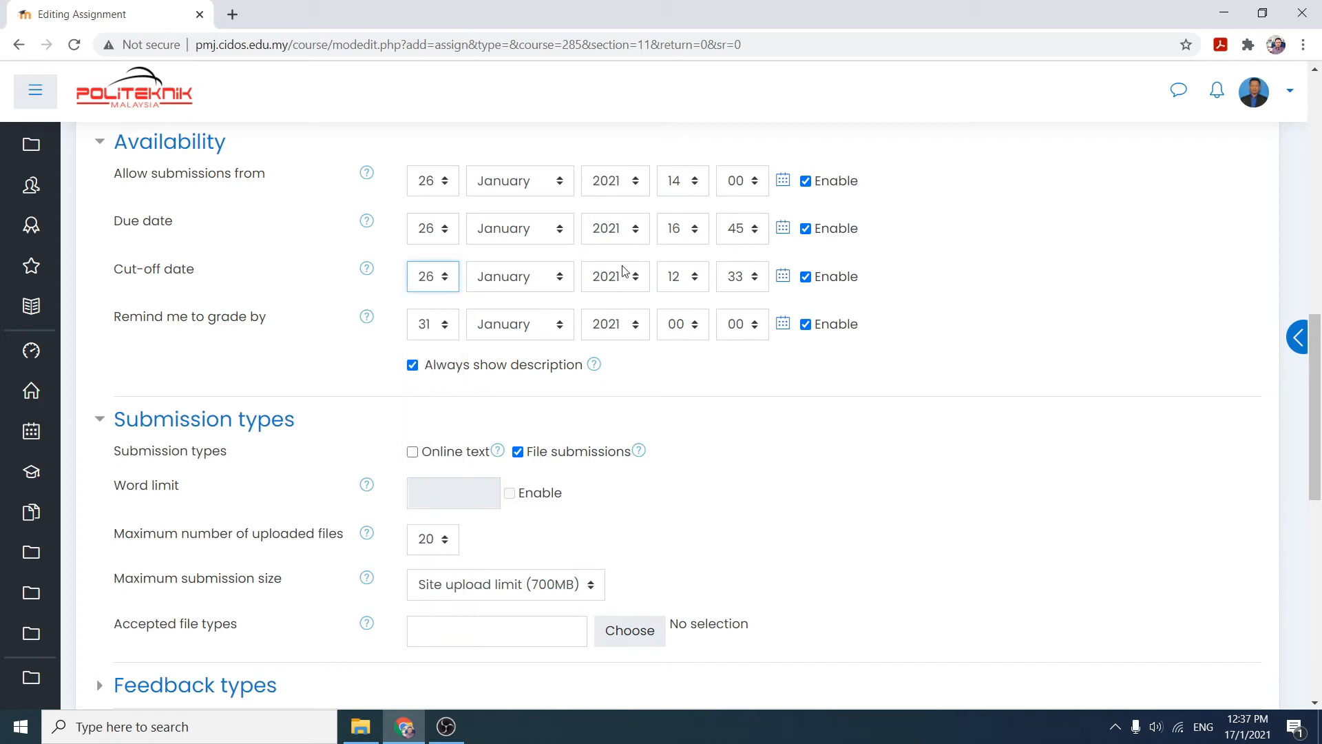
click(697, 276)
drag(704, 341, 700, 442)
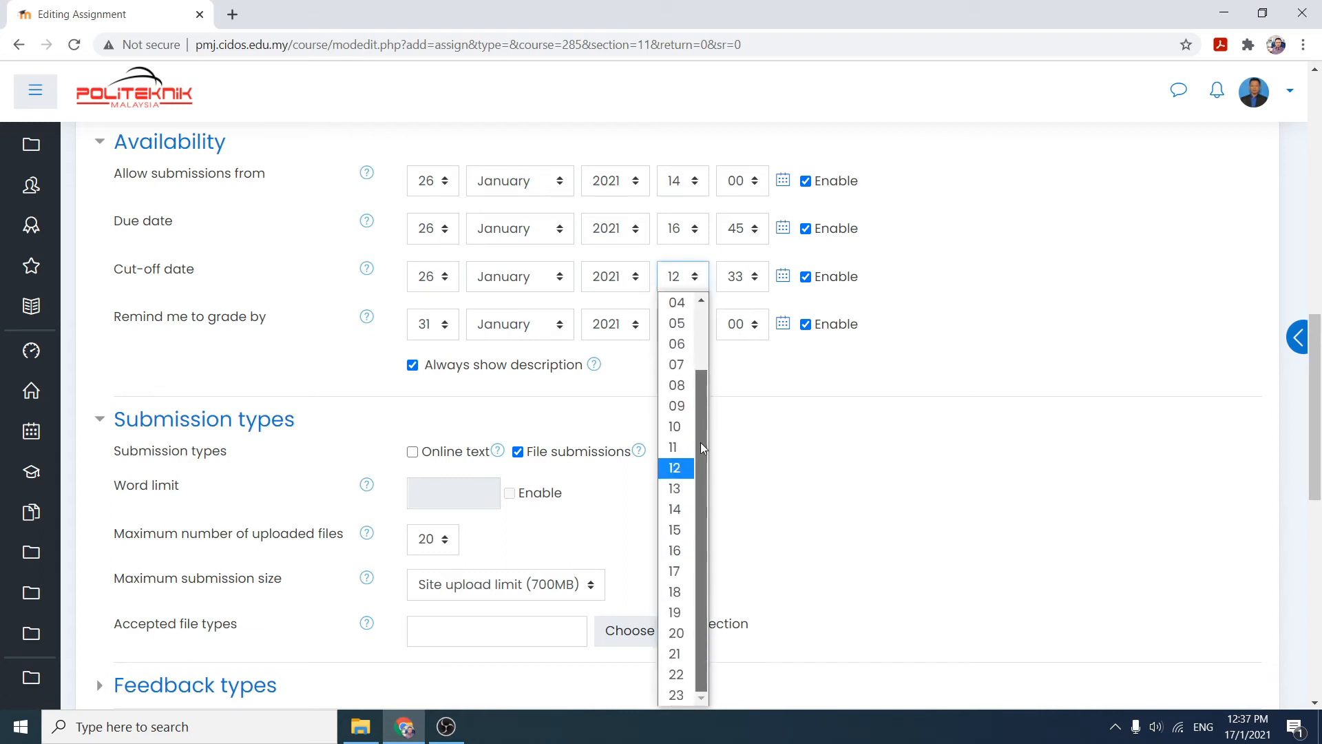
click(678, 550)
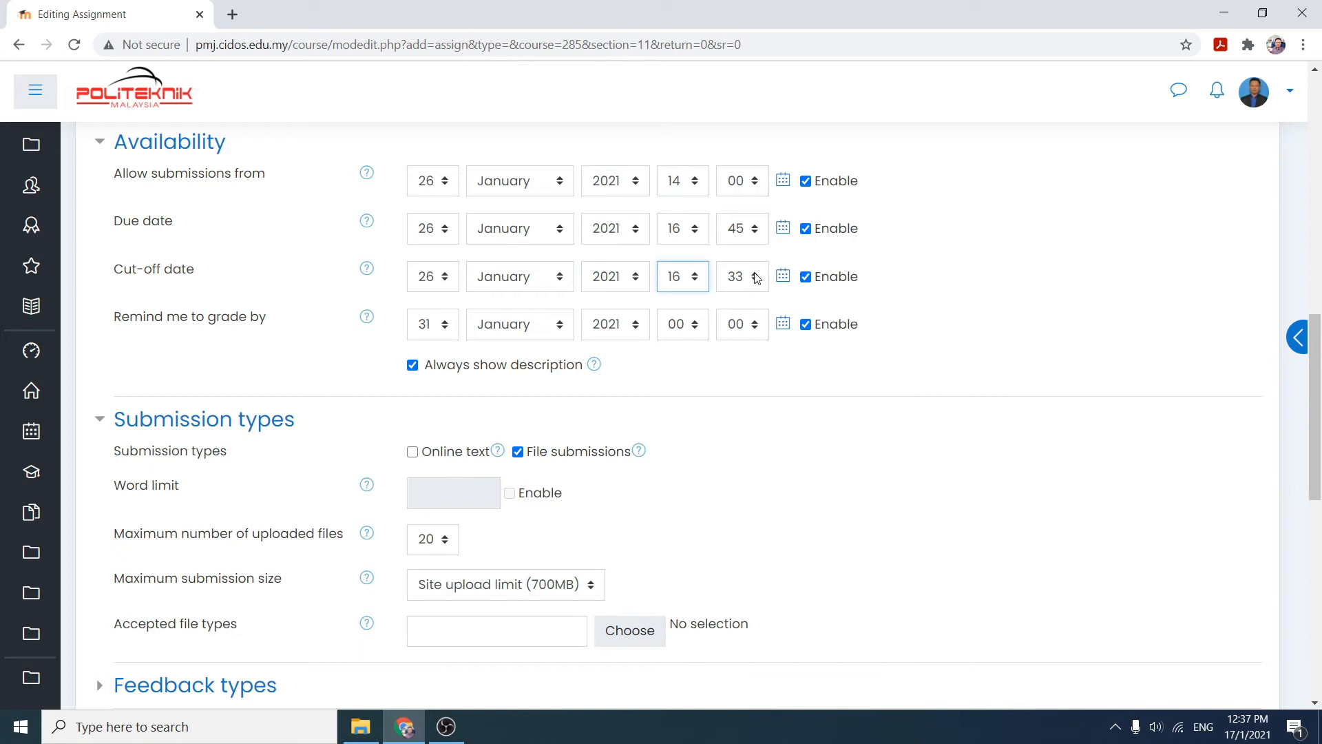
click(756, 278)
drag(763, 430, 769, 563)
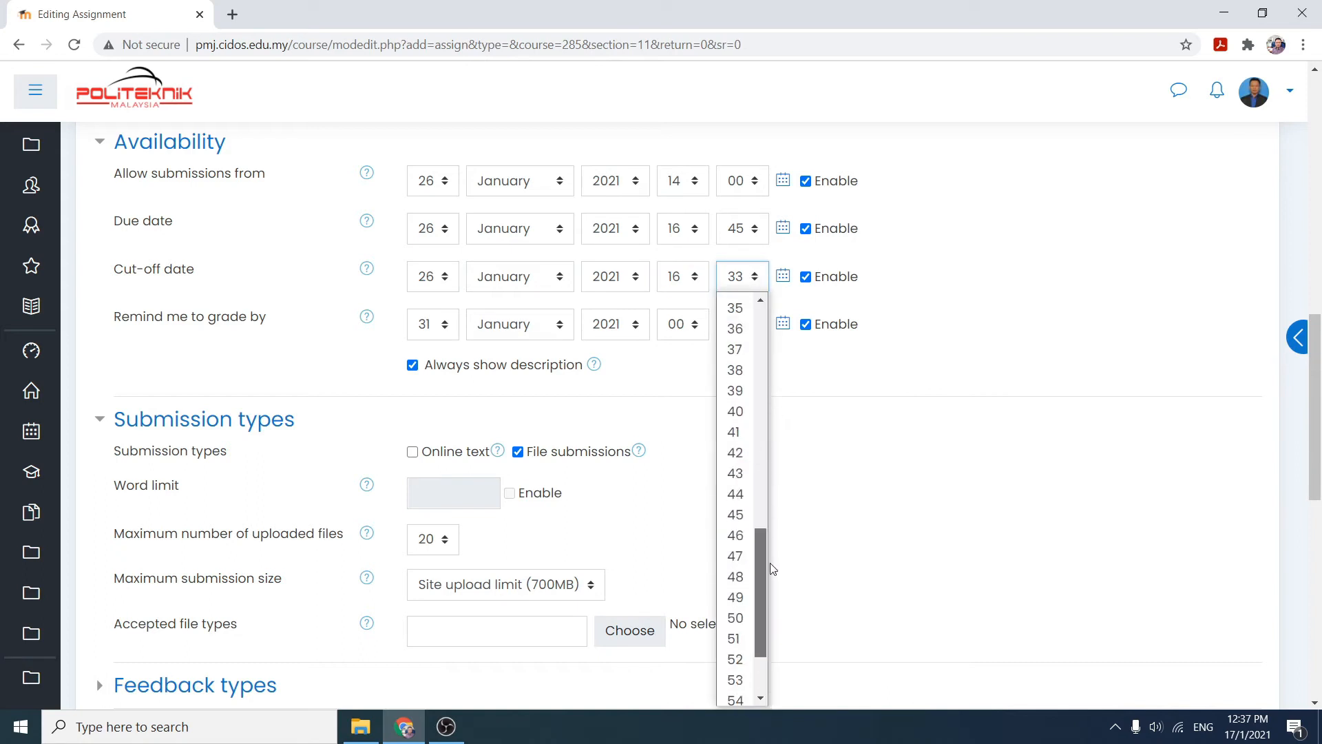
click(731, 514)
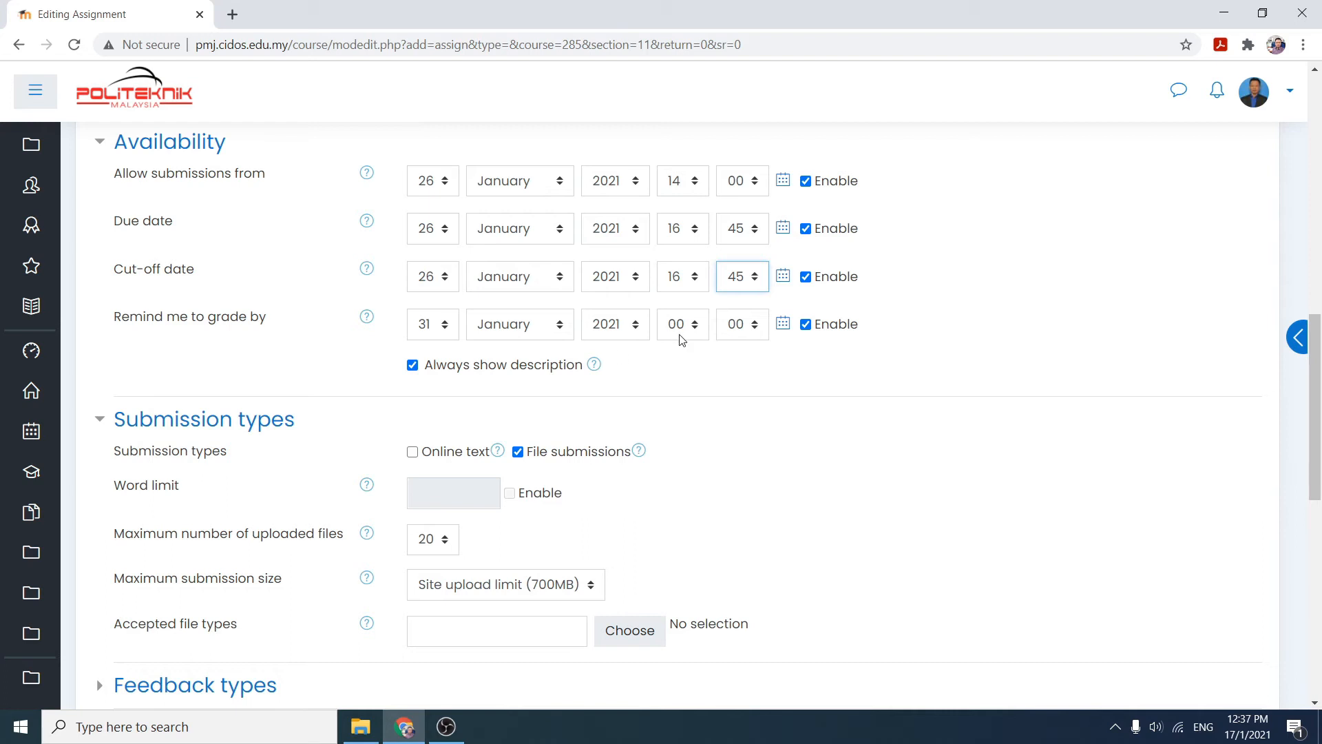
click(808, 328)
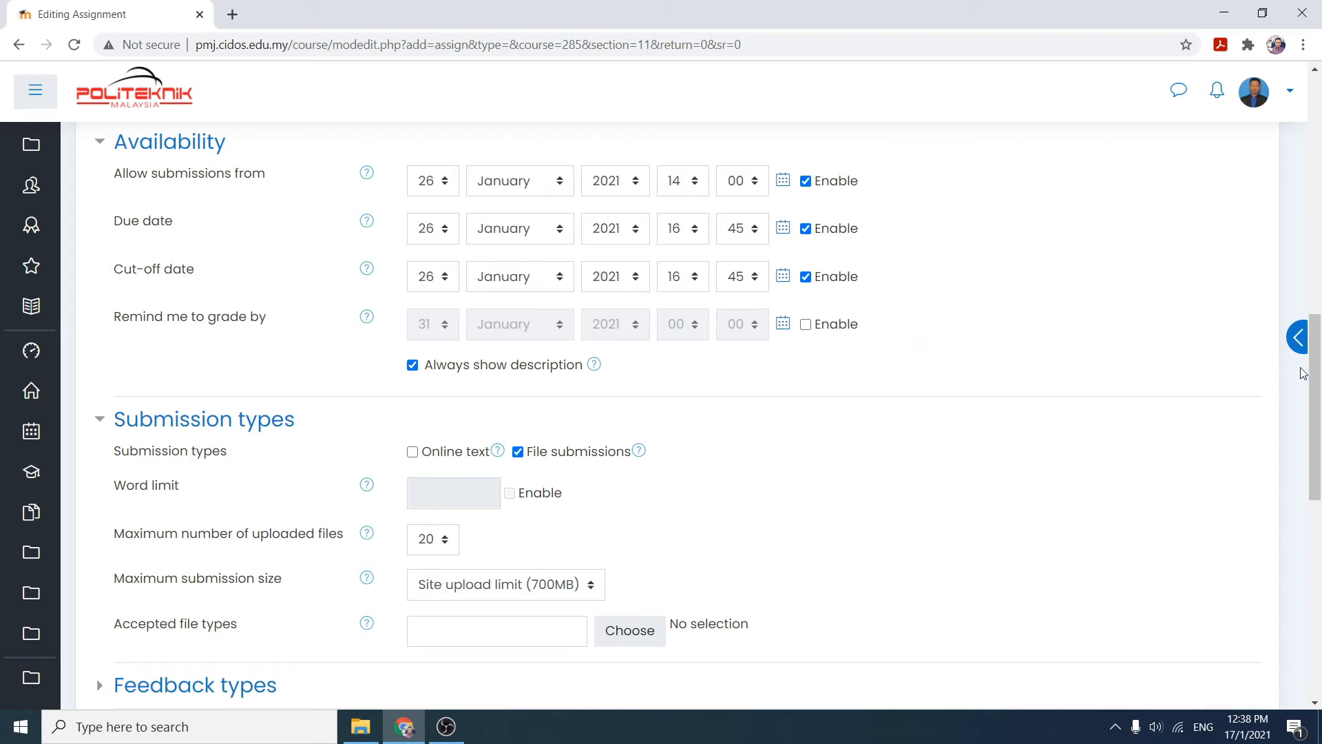
- Limit file submissions to a maximum of 1 uploaded file and a maximum submission size of 10MB
drag(1316, 396, 1319, 451)
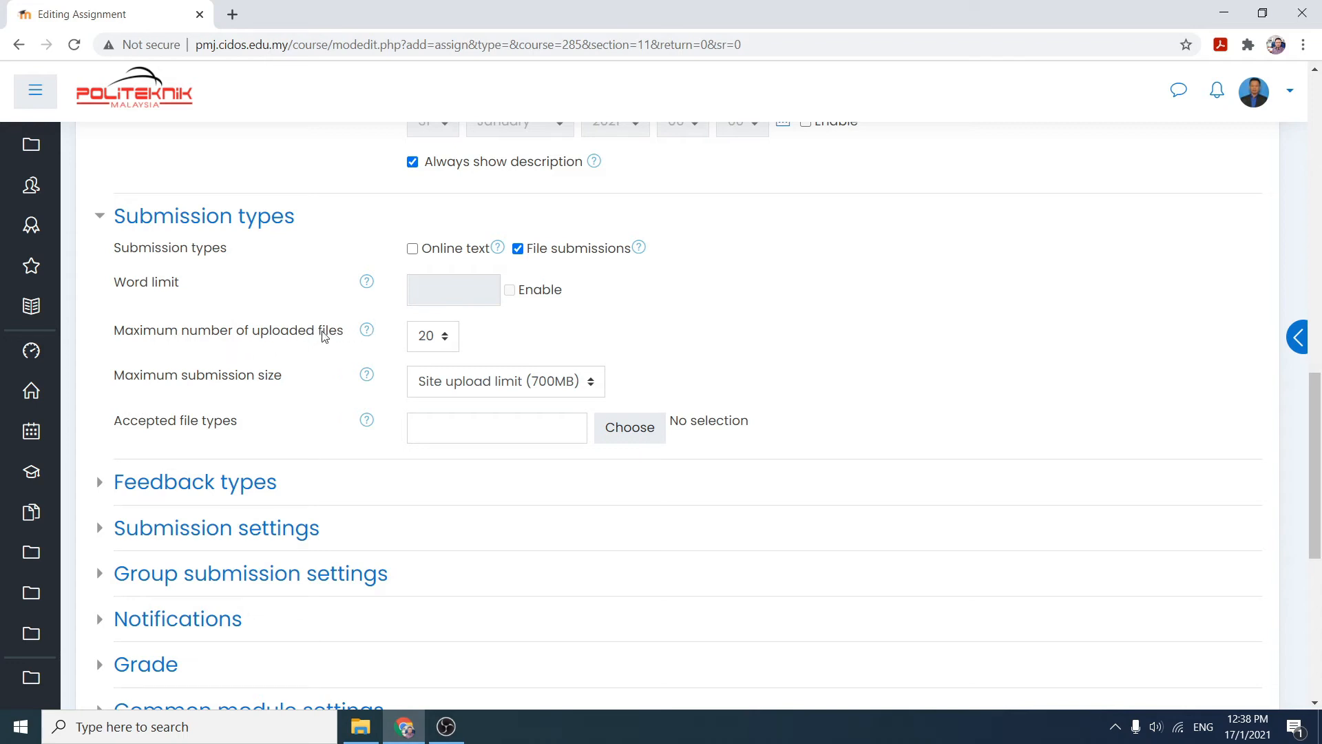
click(445, 337)
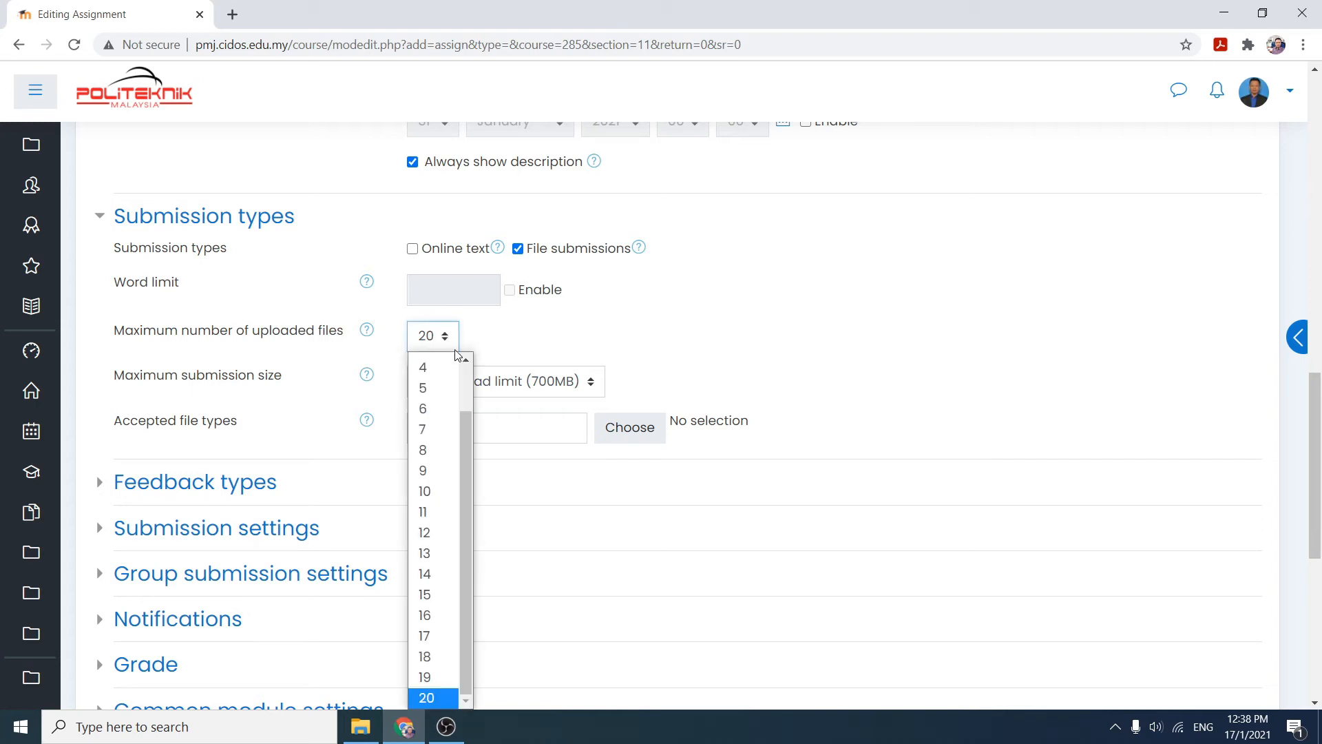
scroll(466, 365, up, 2)
drag(466, 389, 468, 365)
click(431, 363)
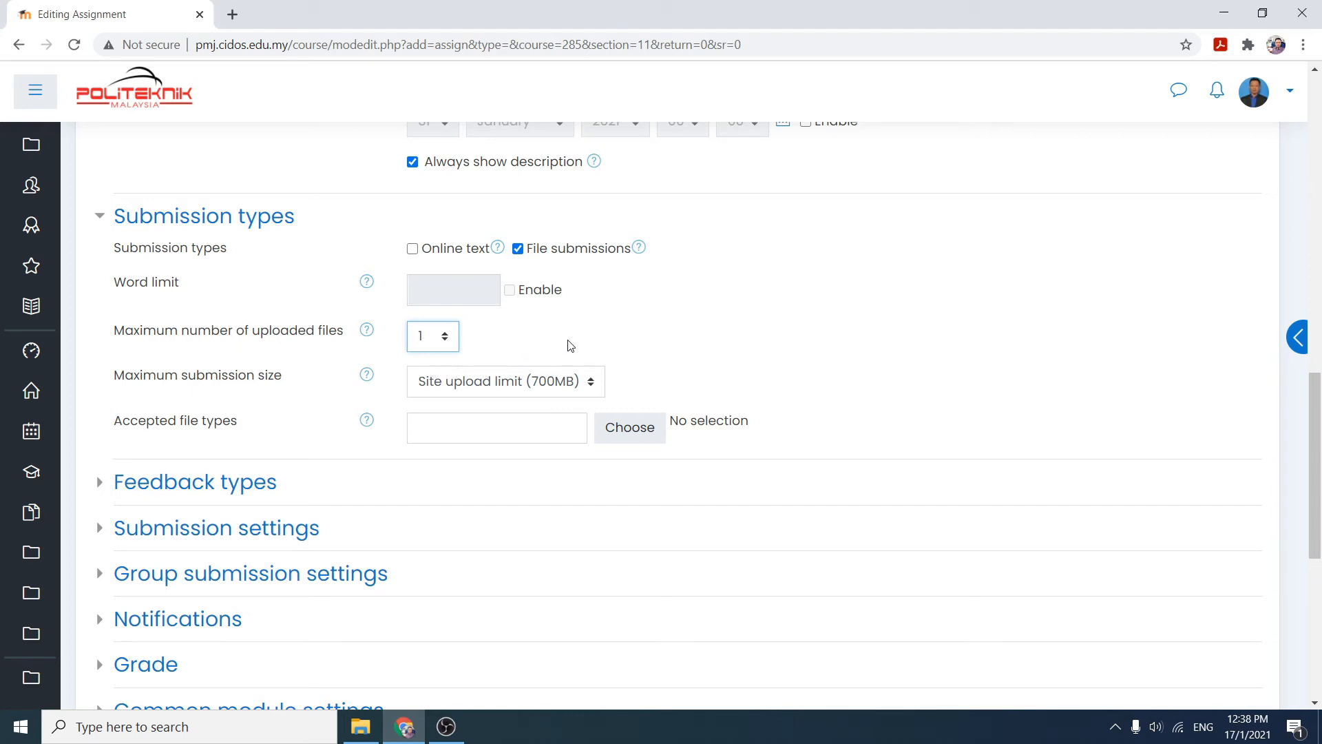
click(594, 384)
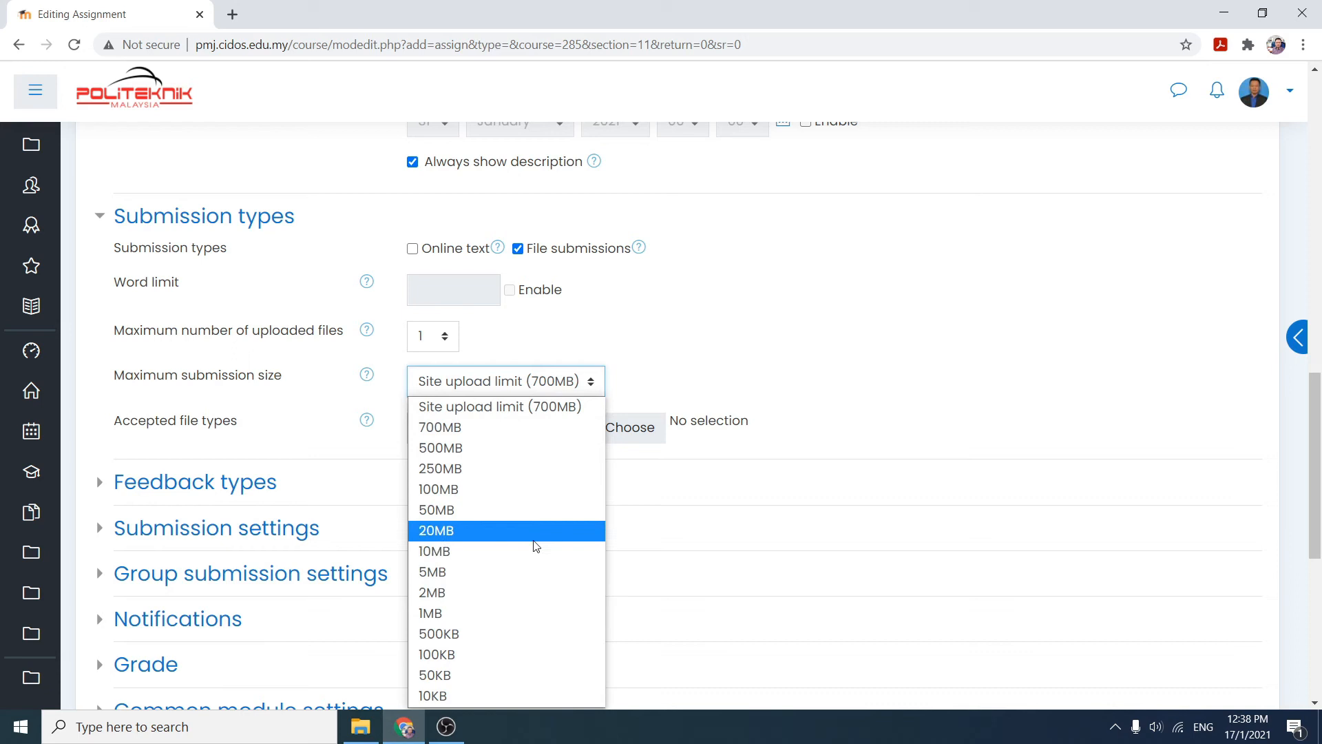
click(504, 558)
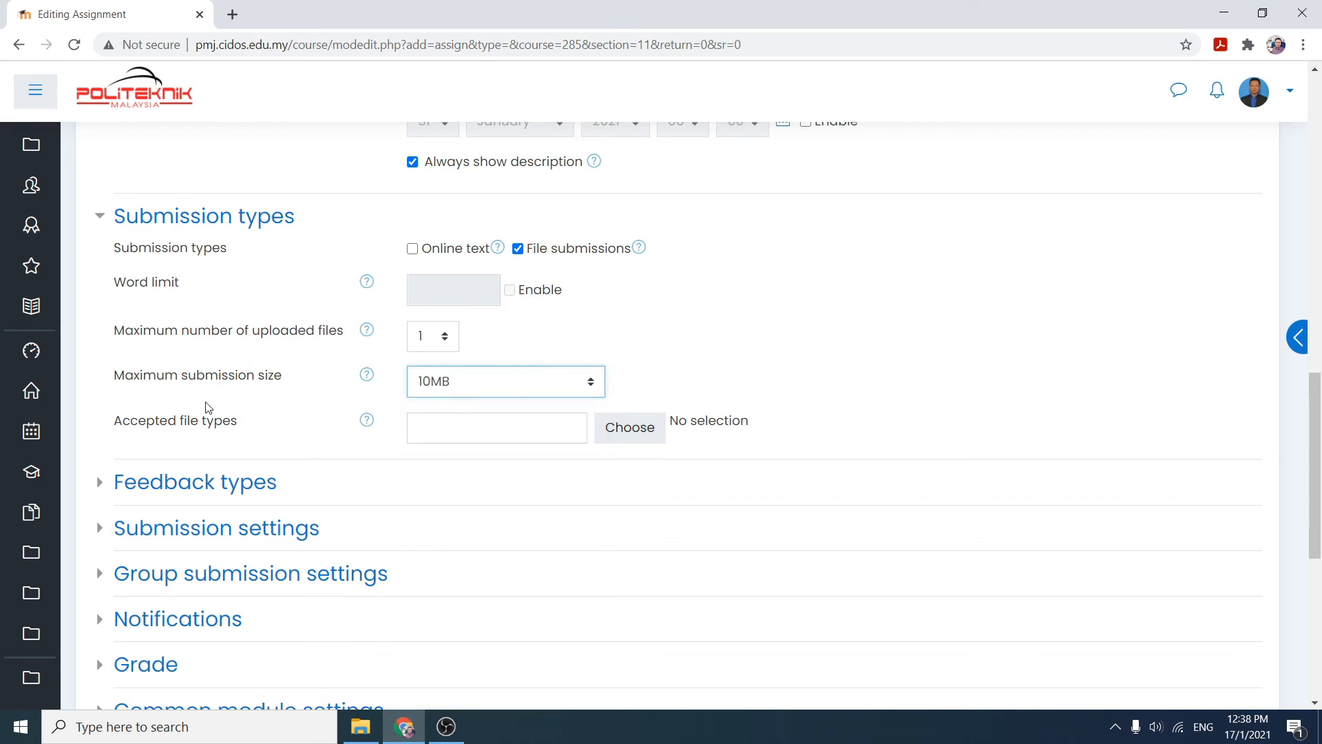
- Set the accepted file types to Document files and PDF document, and save the selection
click(646, 443)
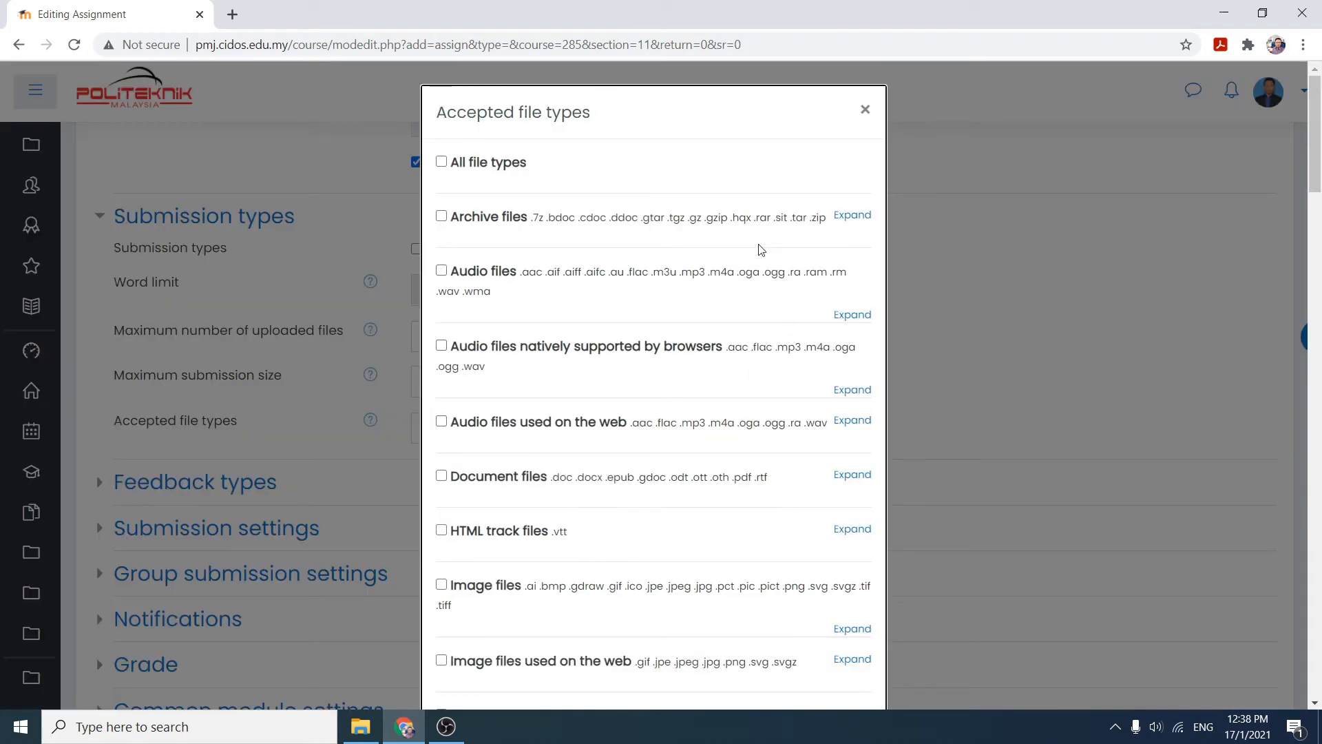
click(441, 476)
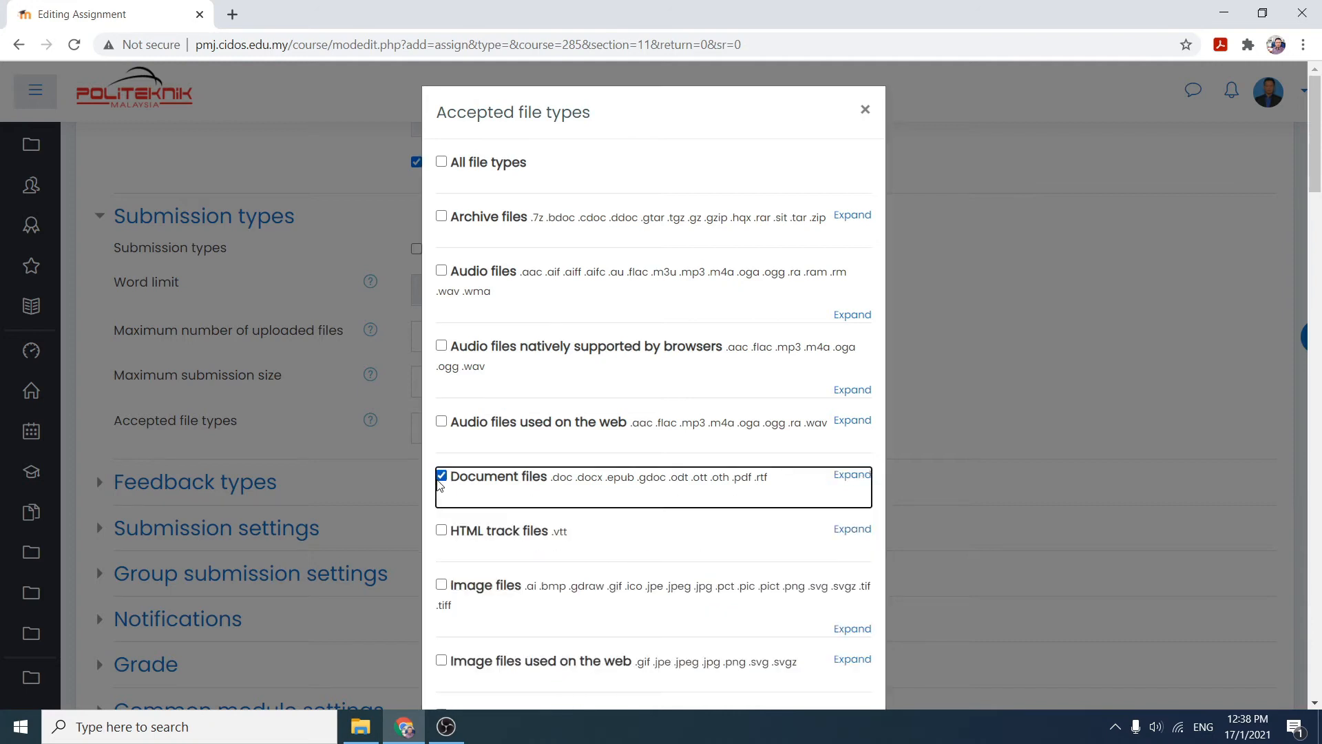
click(458, 475)
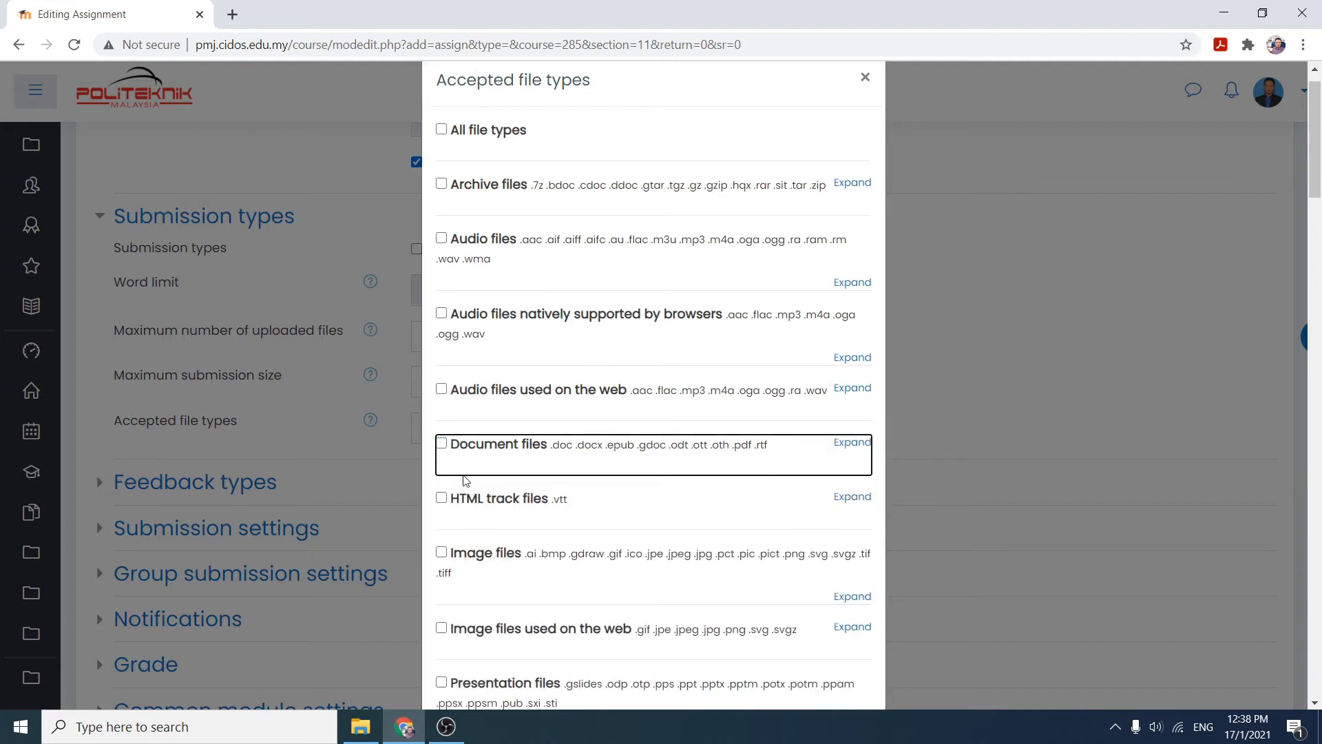
click(442, 451)
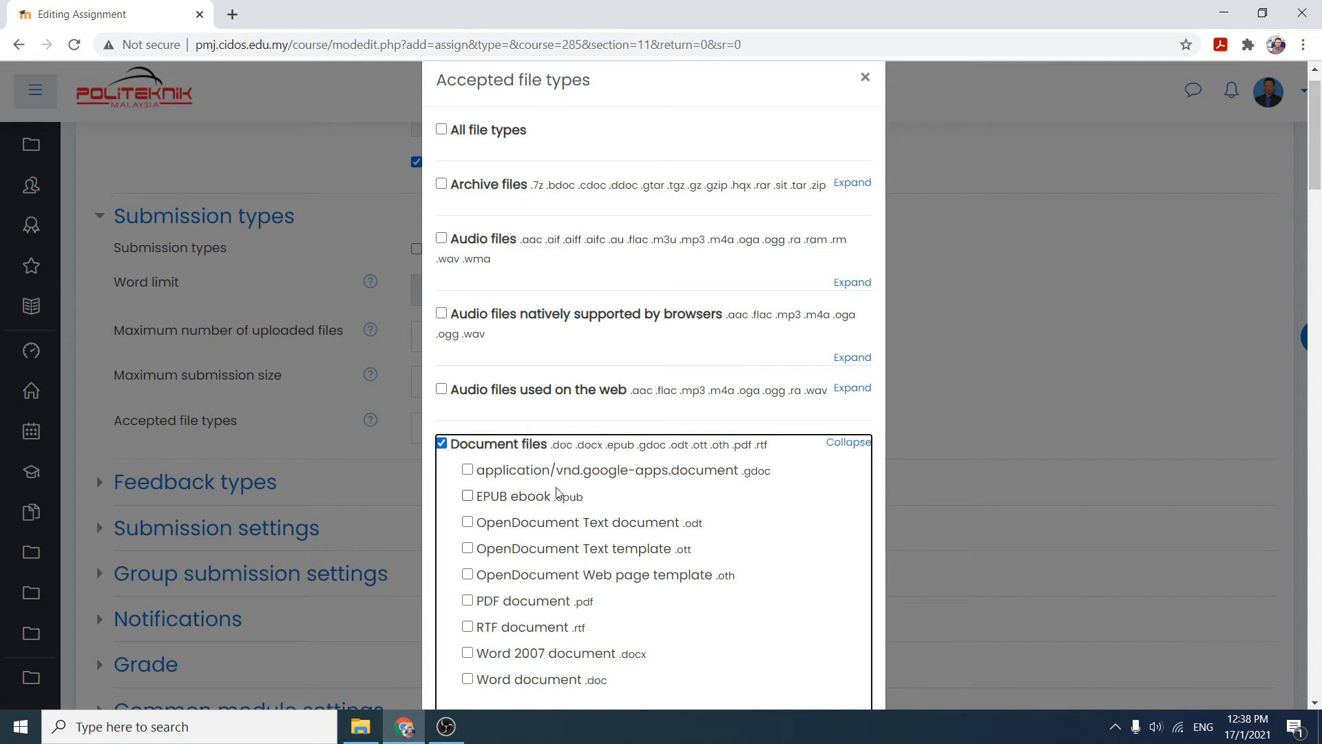
click(470, 602)
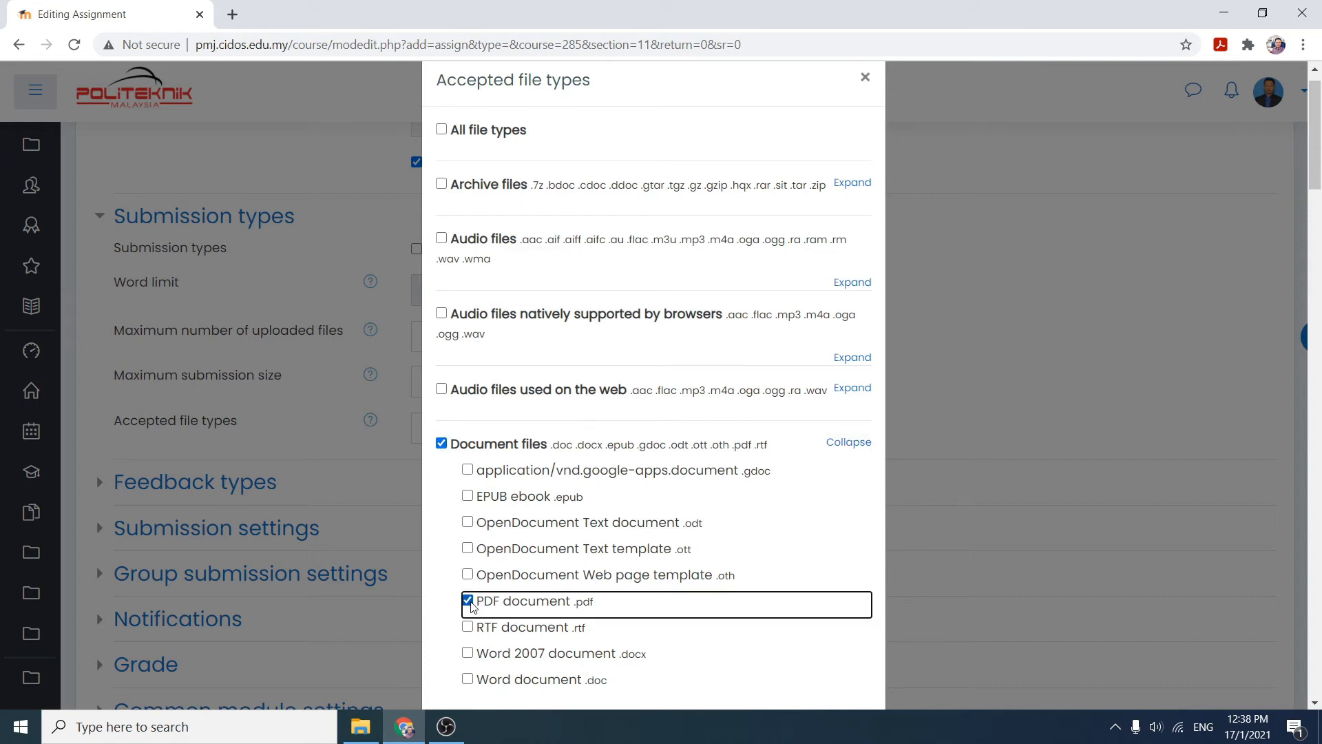
drag(1319, 169, 1319, 204)
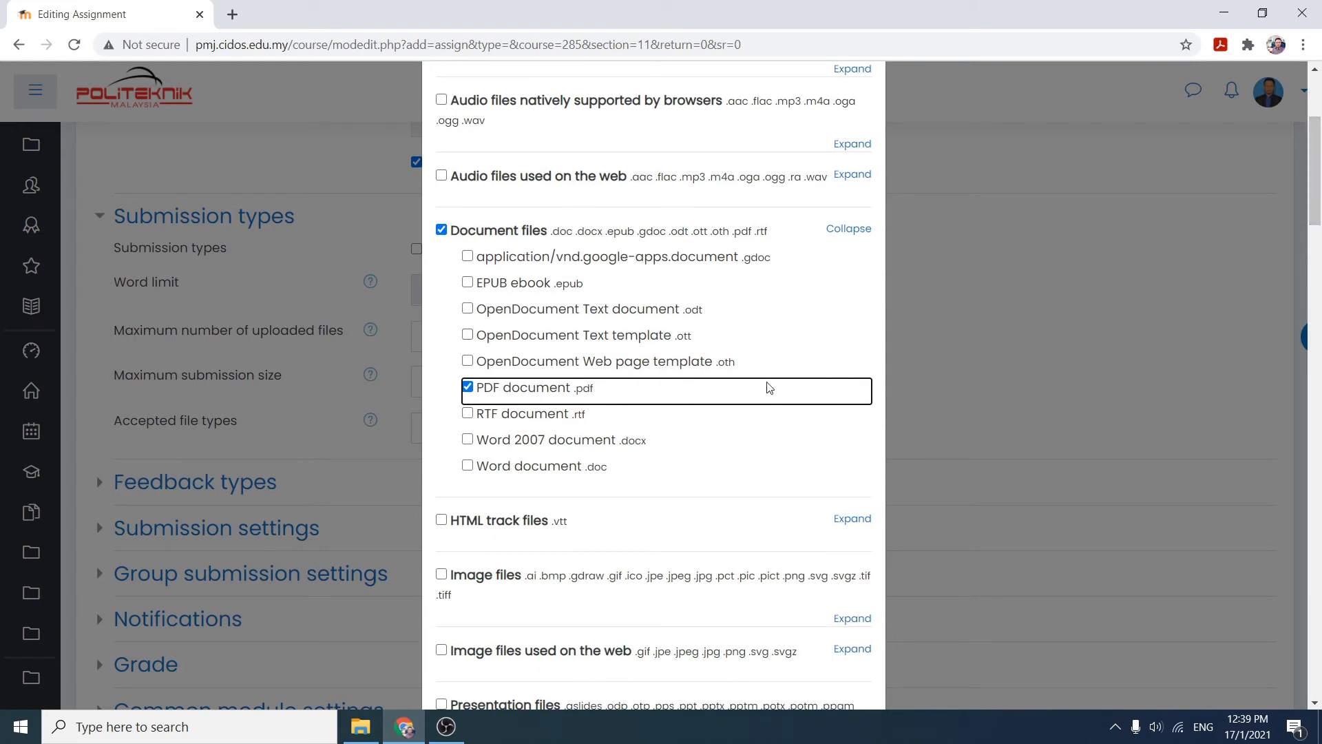
scroll(994, 289, down, 15)
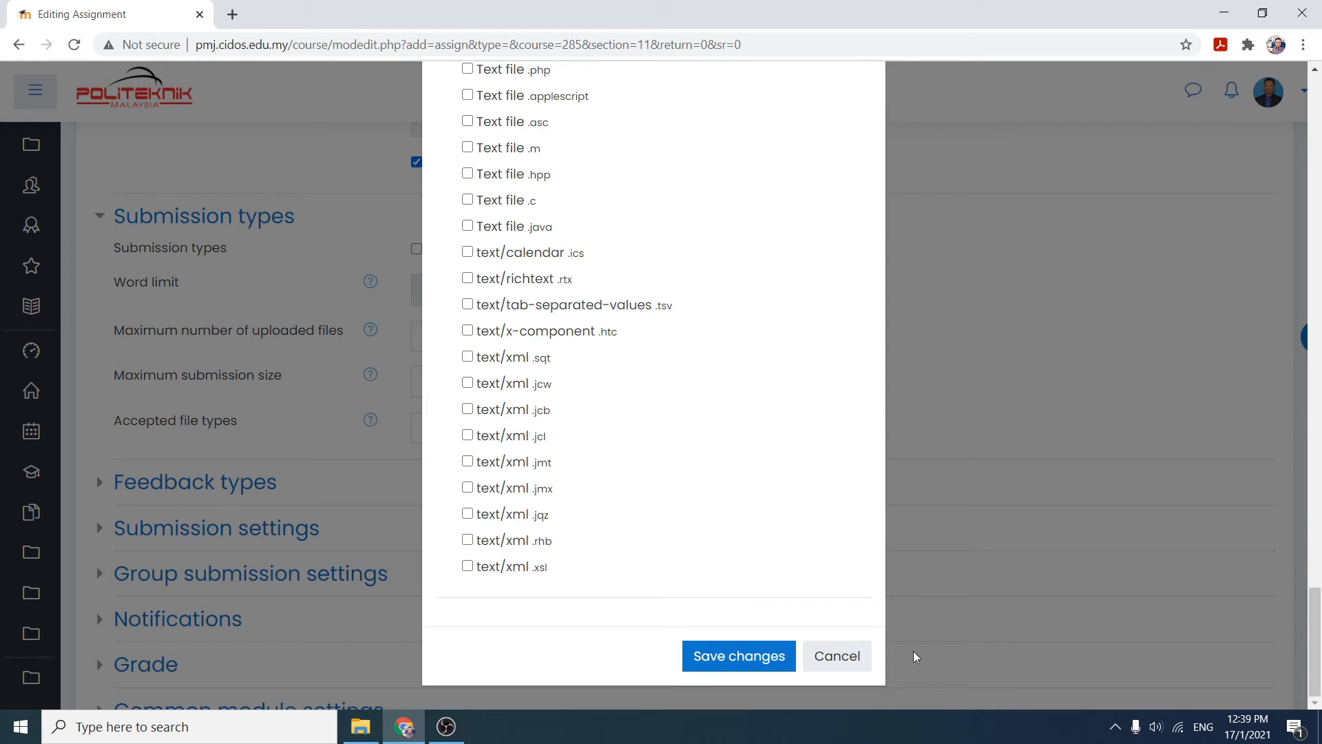
click(703, 671)
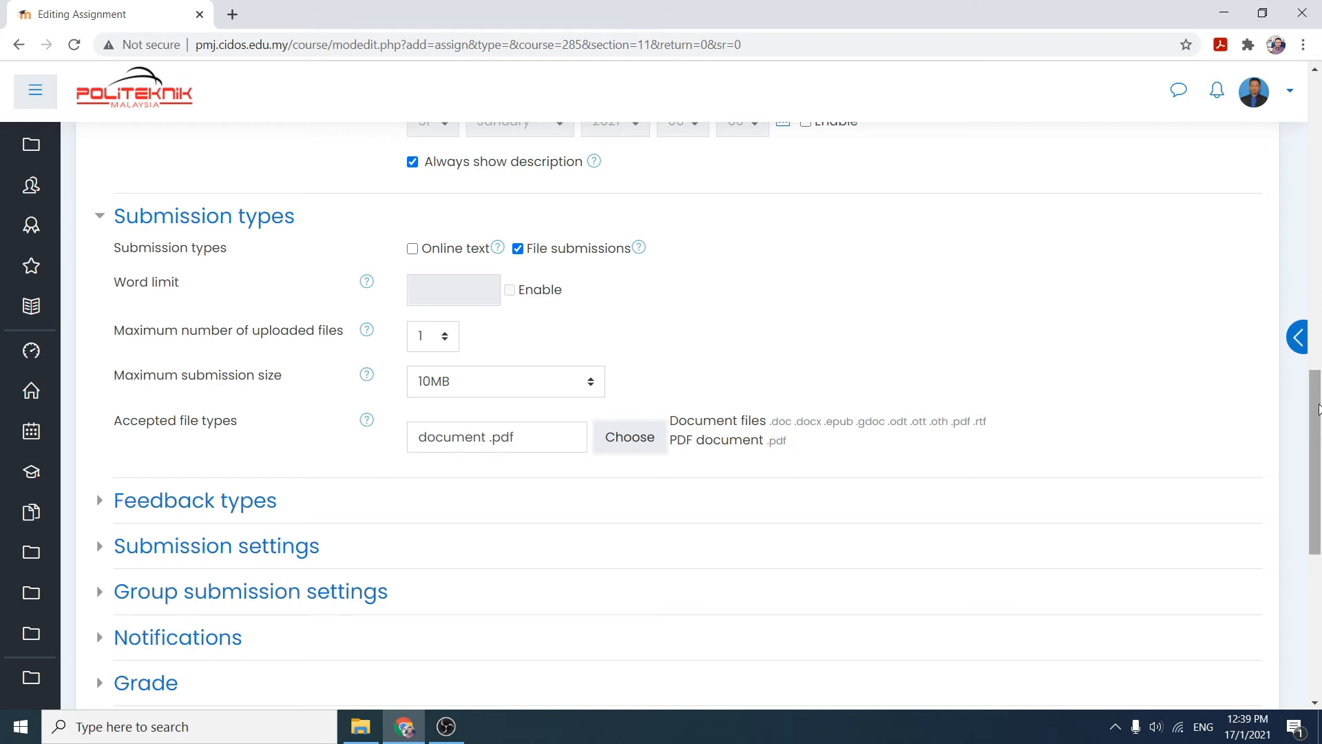
- Expand and review the Feedback types settings, then collapse the section
right_click(1321, 451)
click(1320, 434)
drag(1320, 435, 1318, 513)
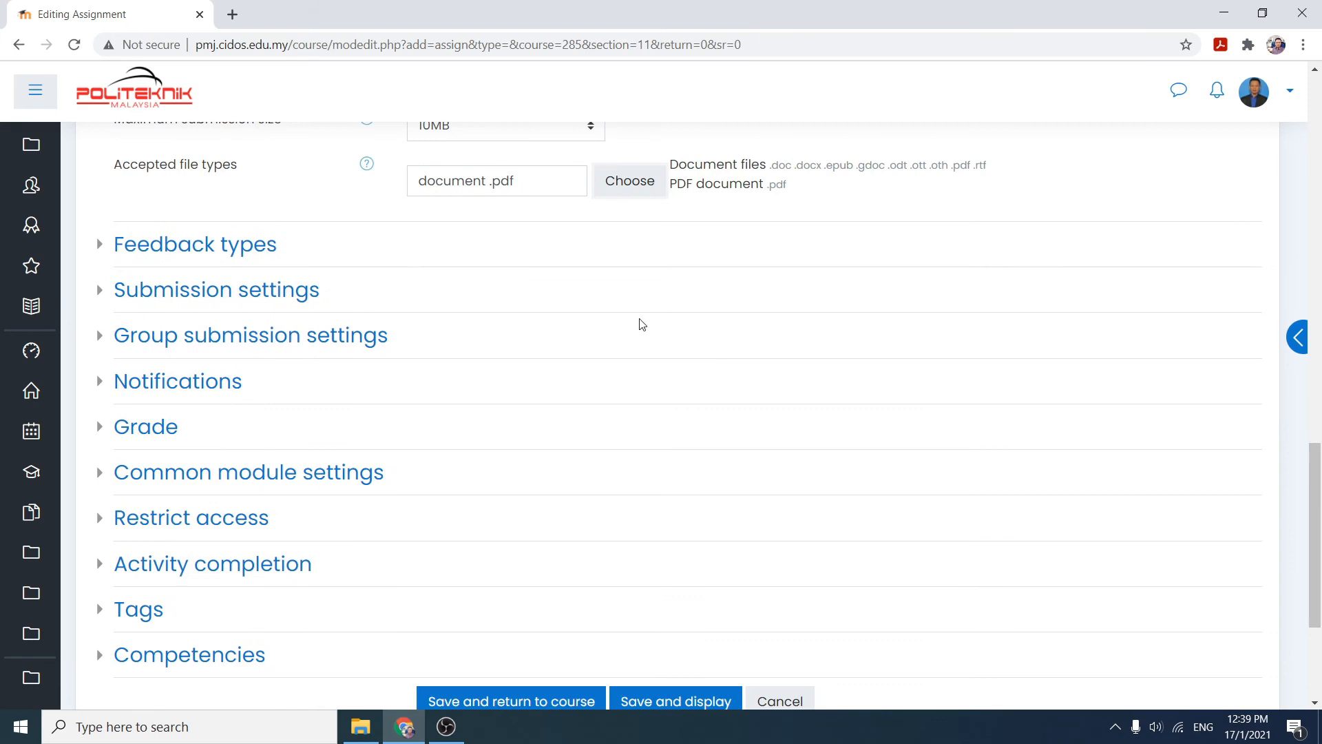
click(103, 246)
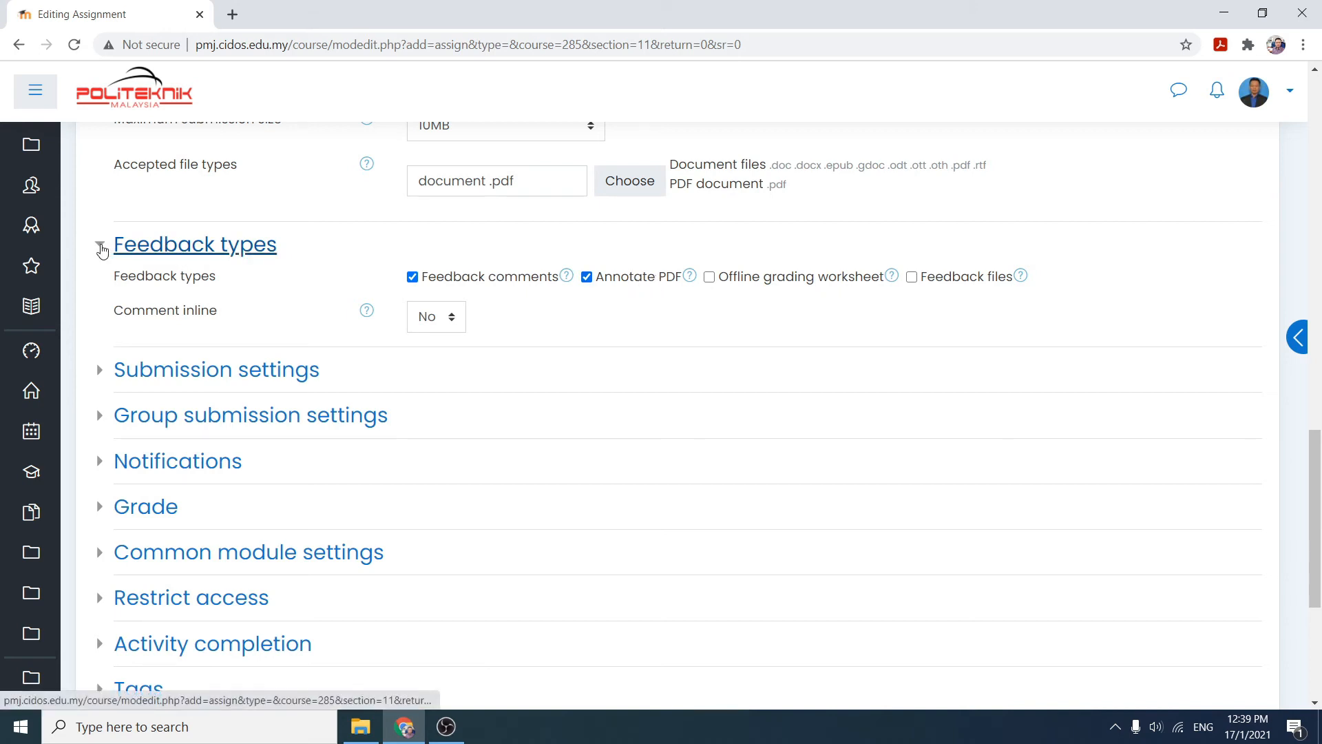
click(102, 248)
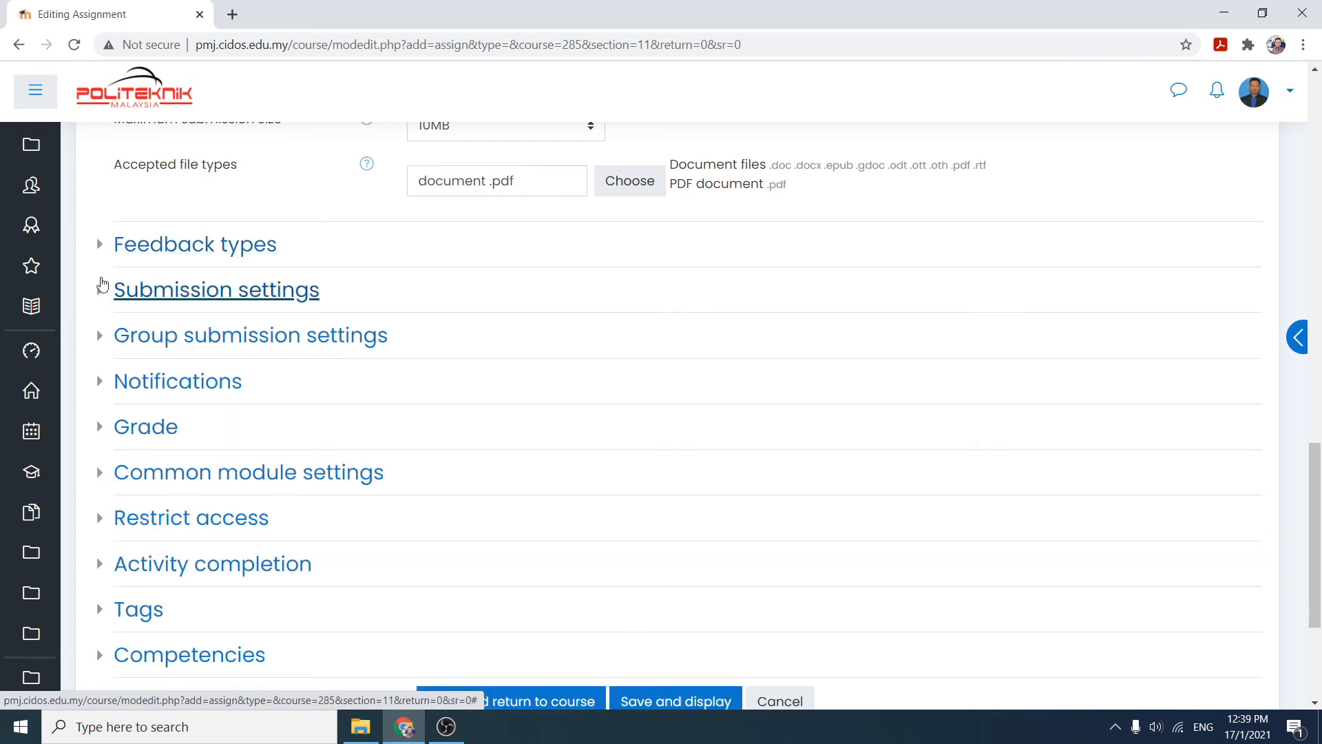
- Expand and review the Submission settings, Group submission settings and Notifications sections, collapsing each again
click(100, 293)
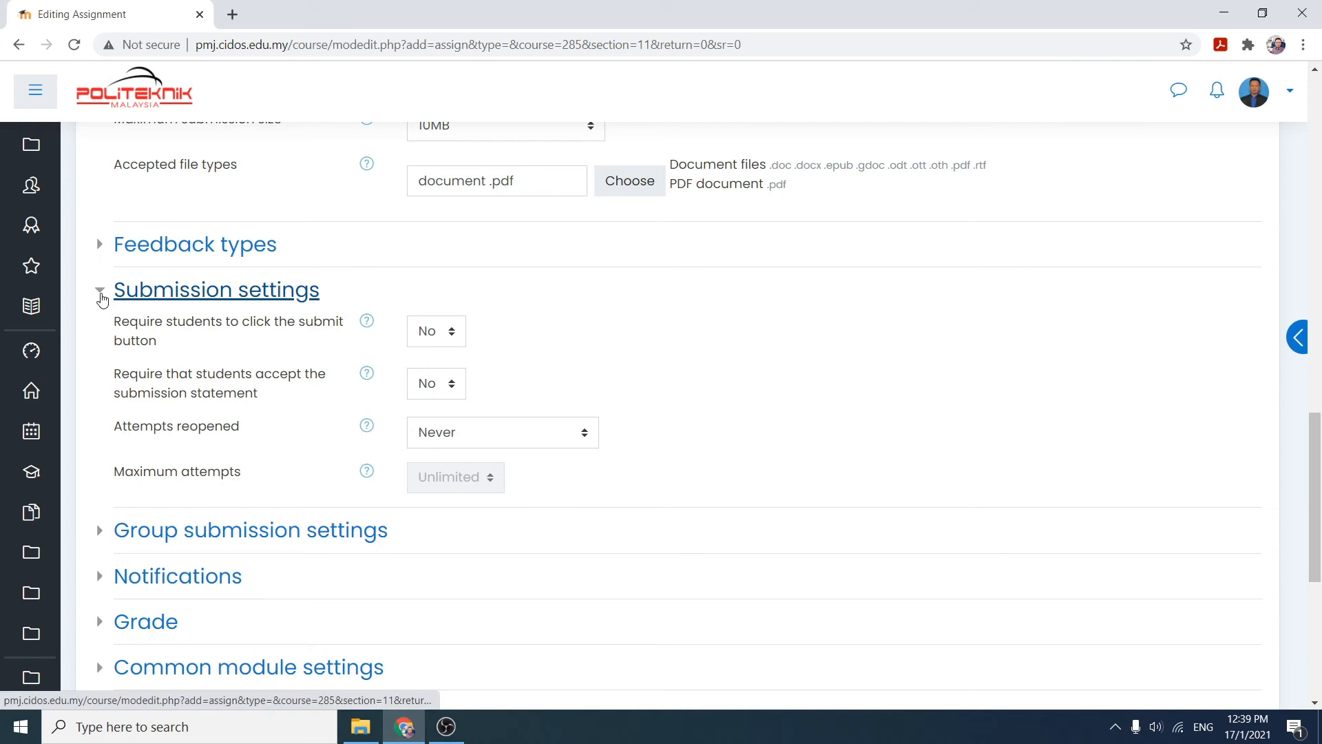
click(102, 296)
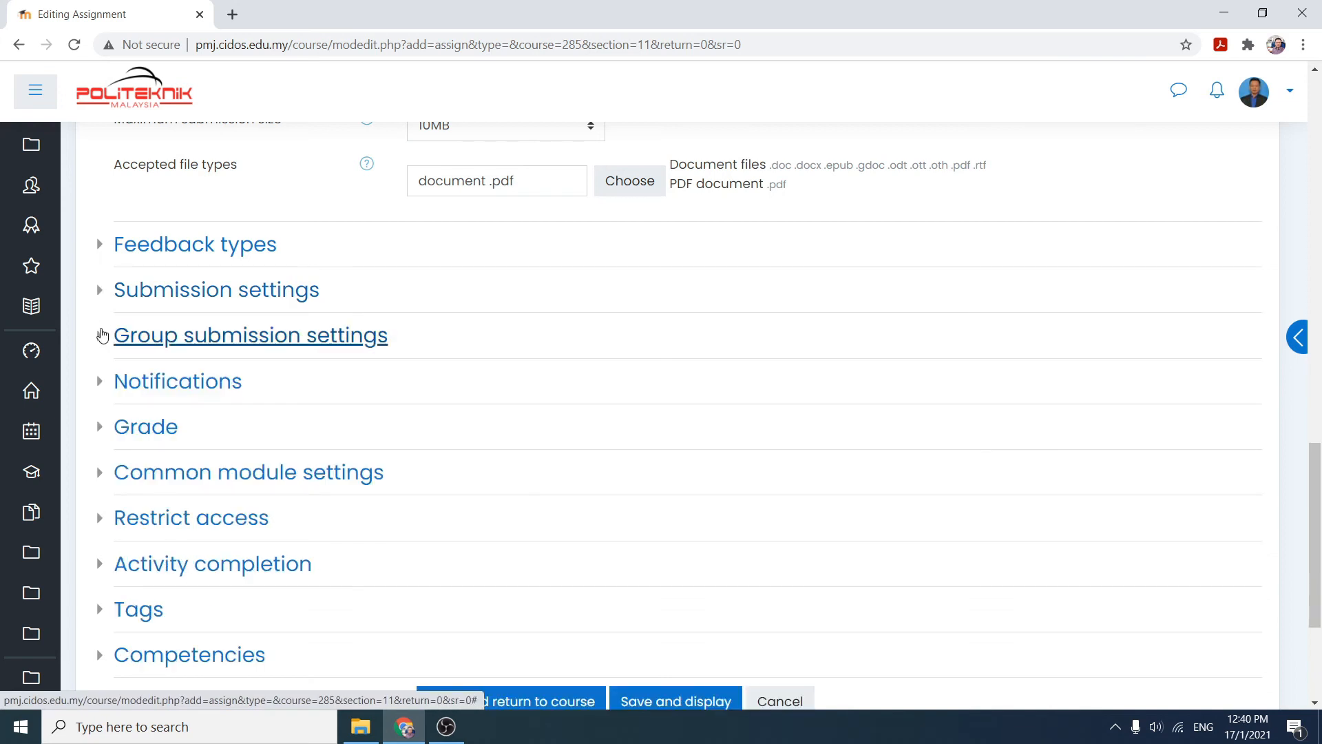
click(99, 340)
click(100, 340)
click(100, 386)
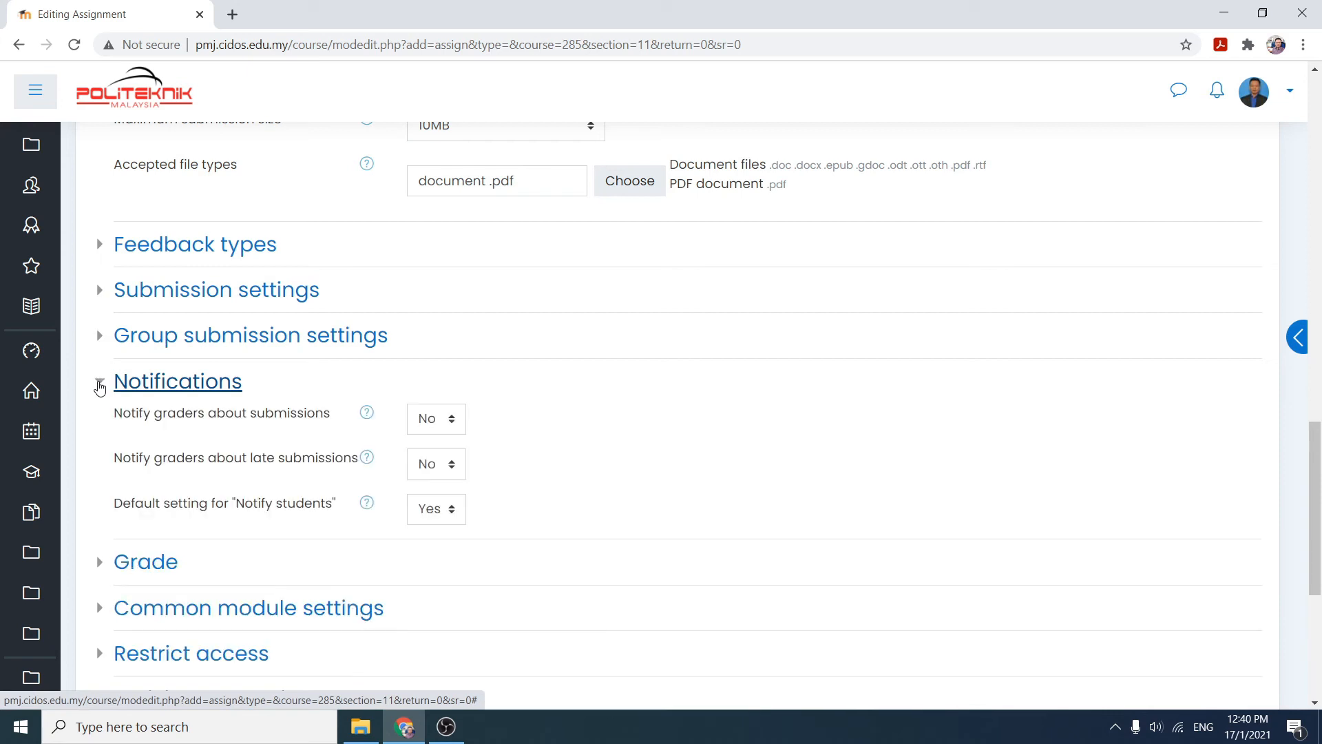
click(99, 386)
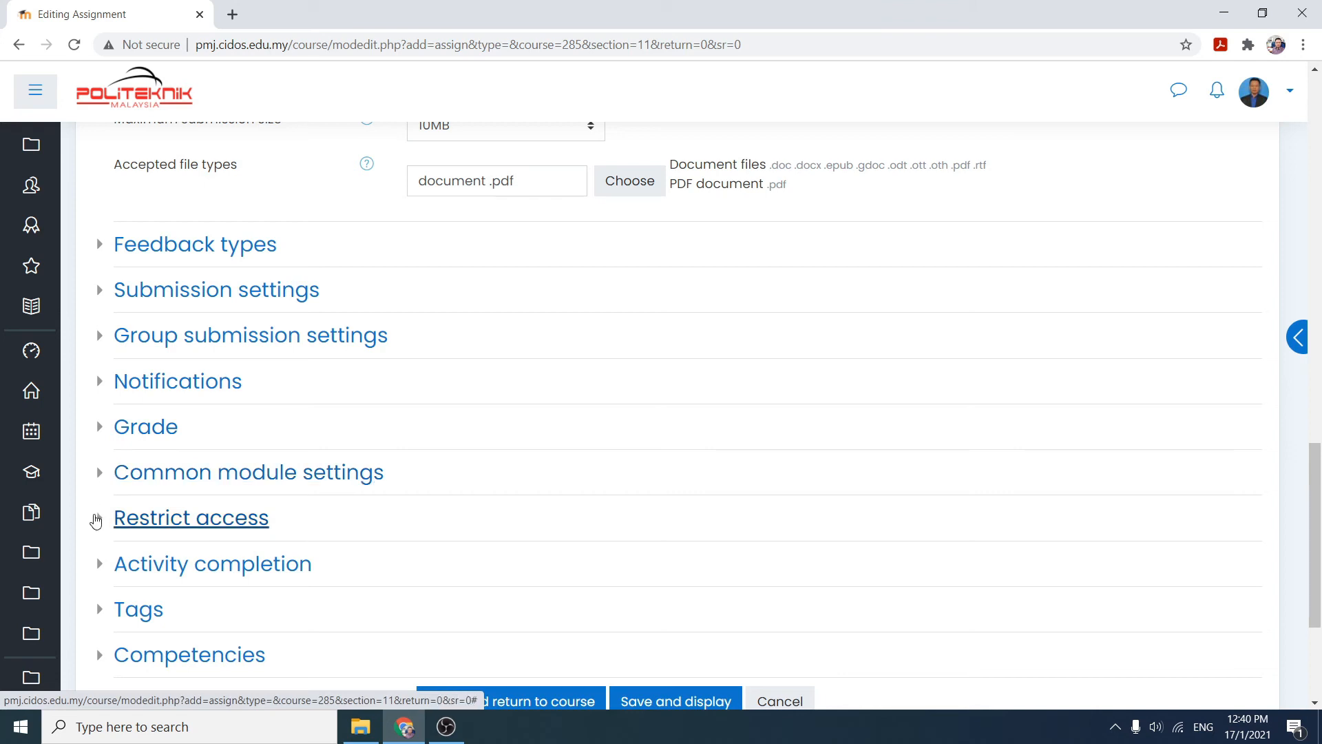
- Open Restrict access and add a group restriction requiring group DEE3C
click(96, 522)
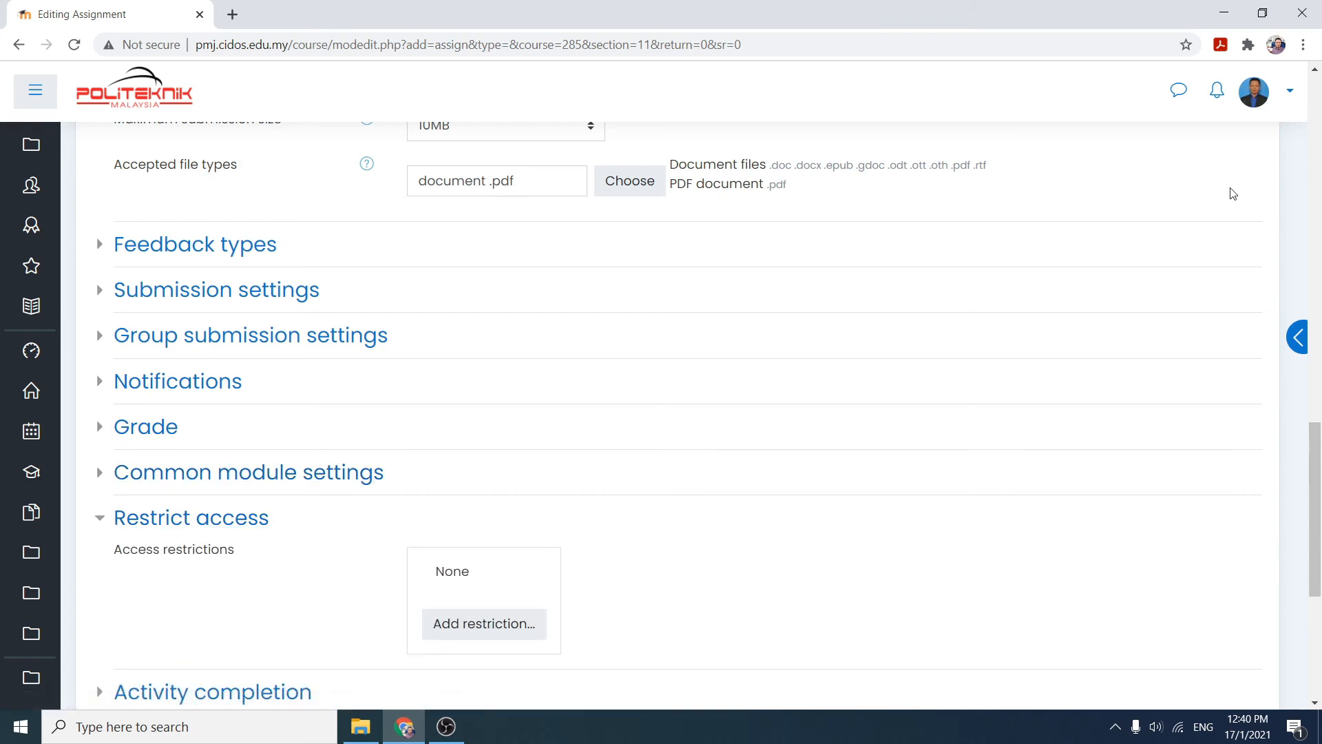
drag(1317, 472, 1317, 530)
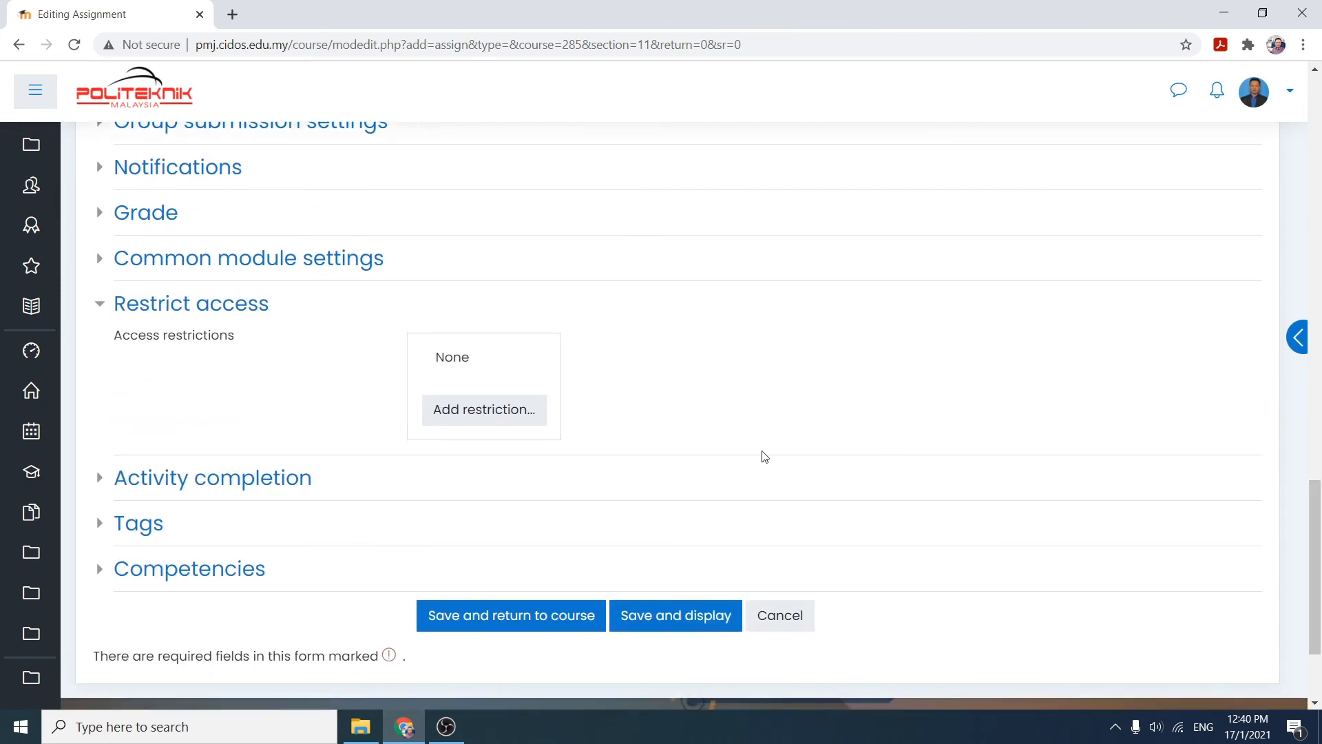
click(466, 414)
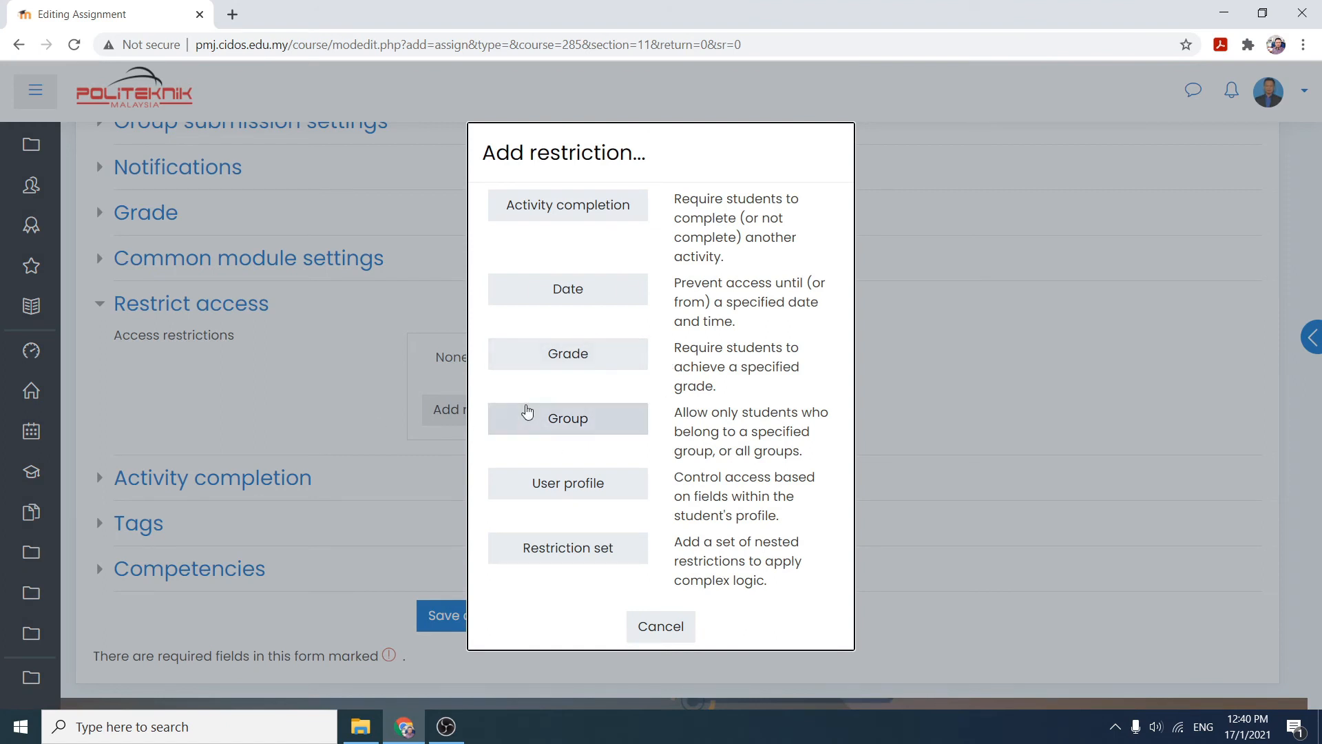
click(534, 416)
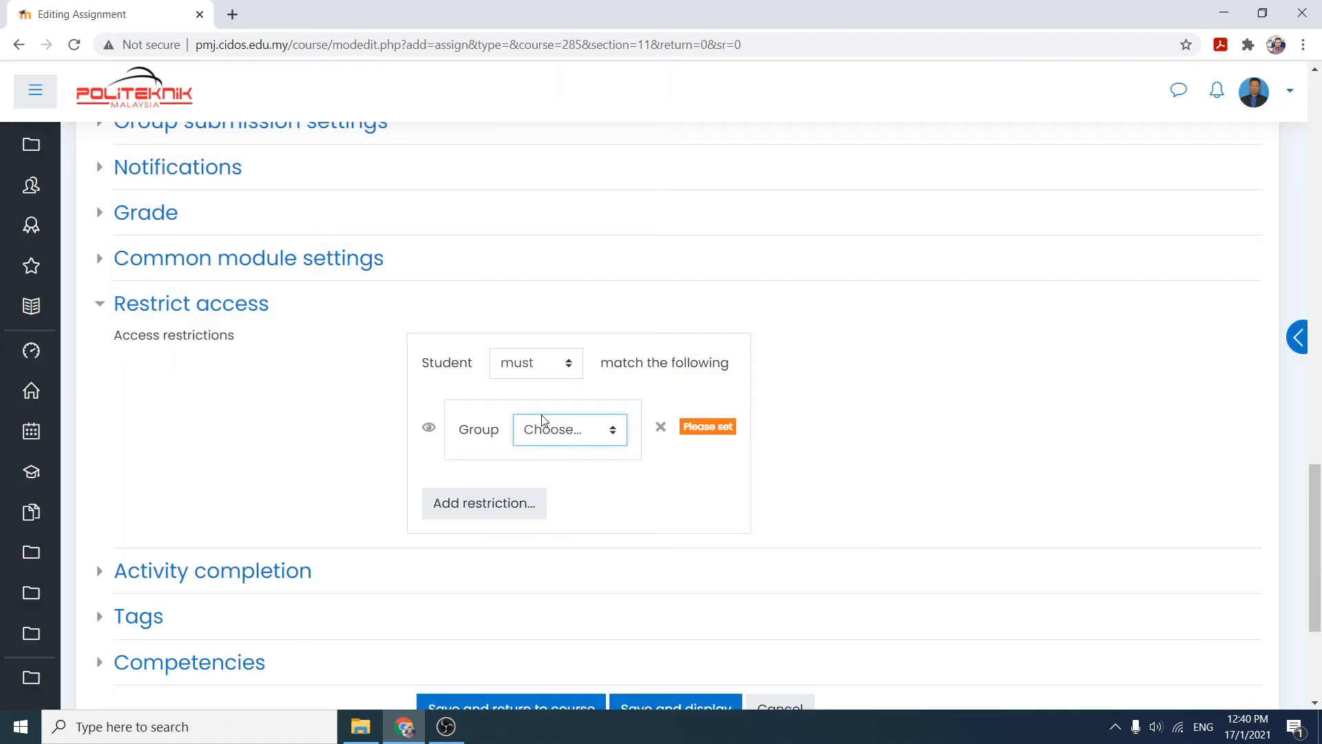
click(614, 429)
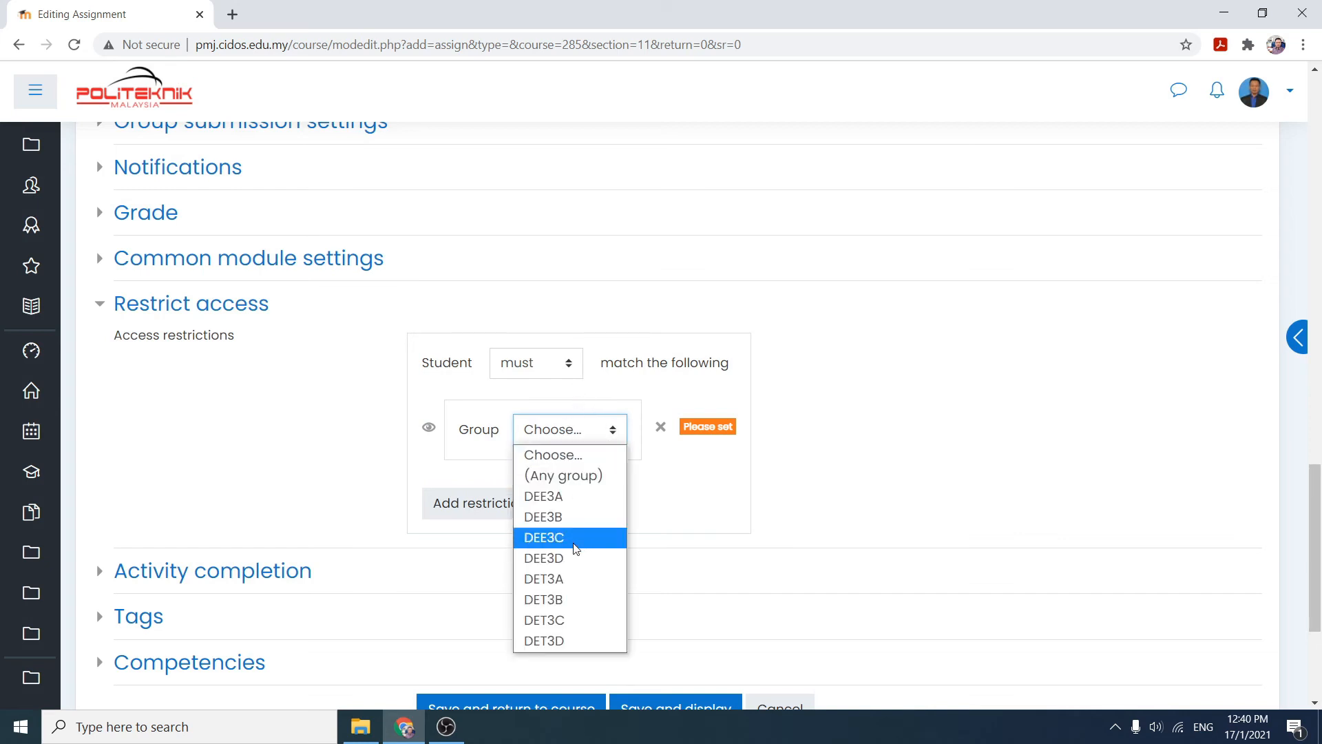
click(588, 543)
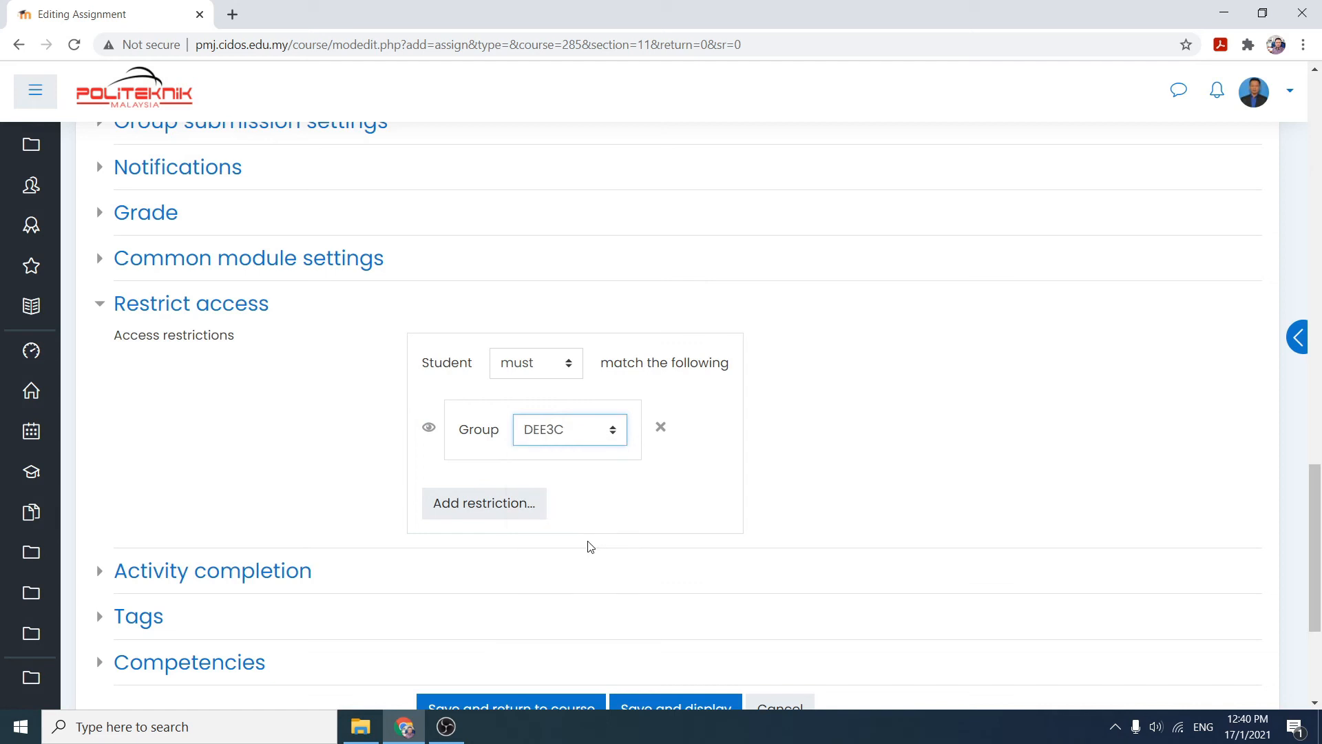
- Add a second group restriction for DET3D and set students to match any of the conditions
click(567, 374)
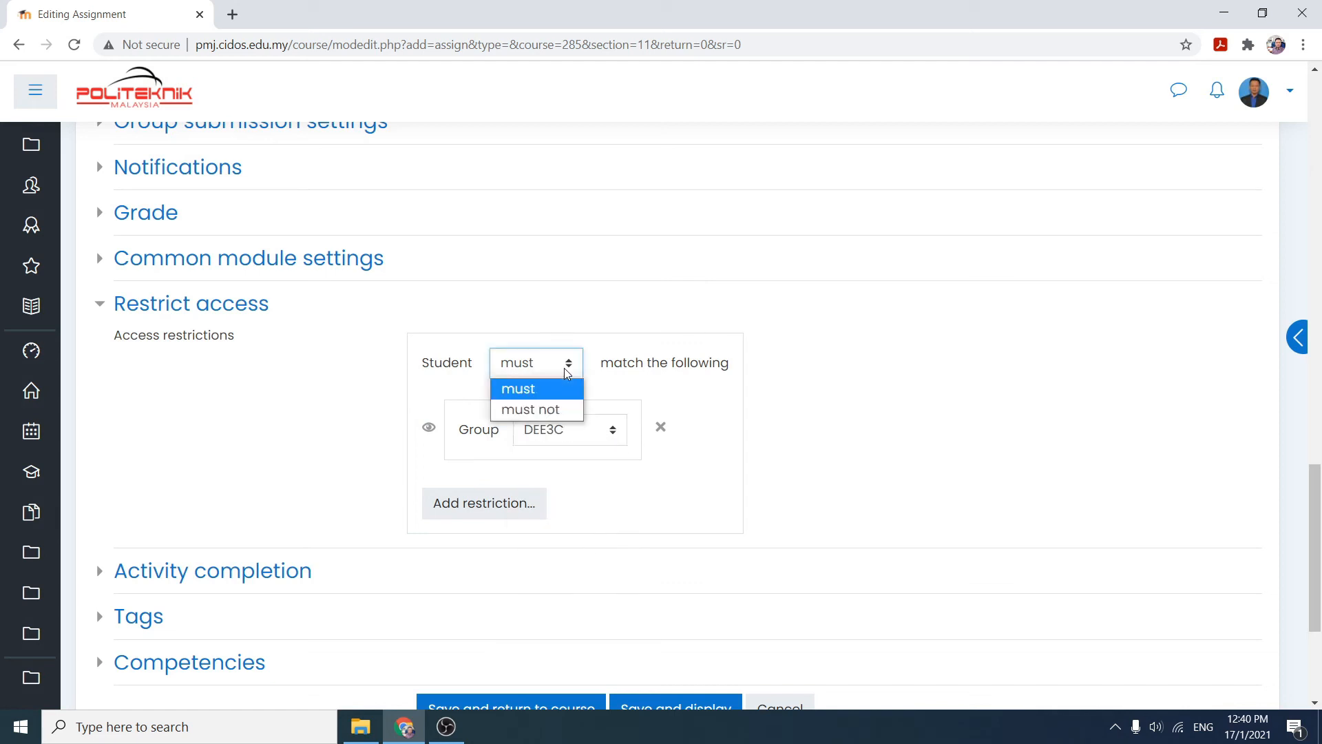
click(617, 335)
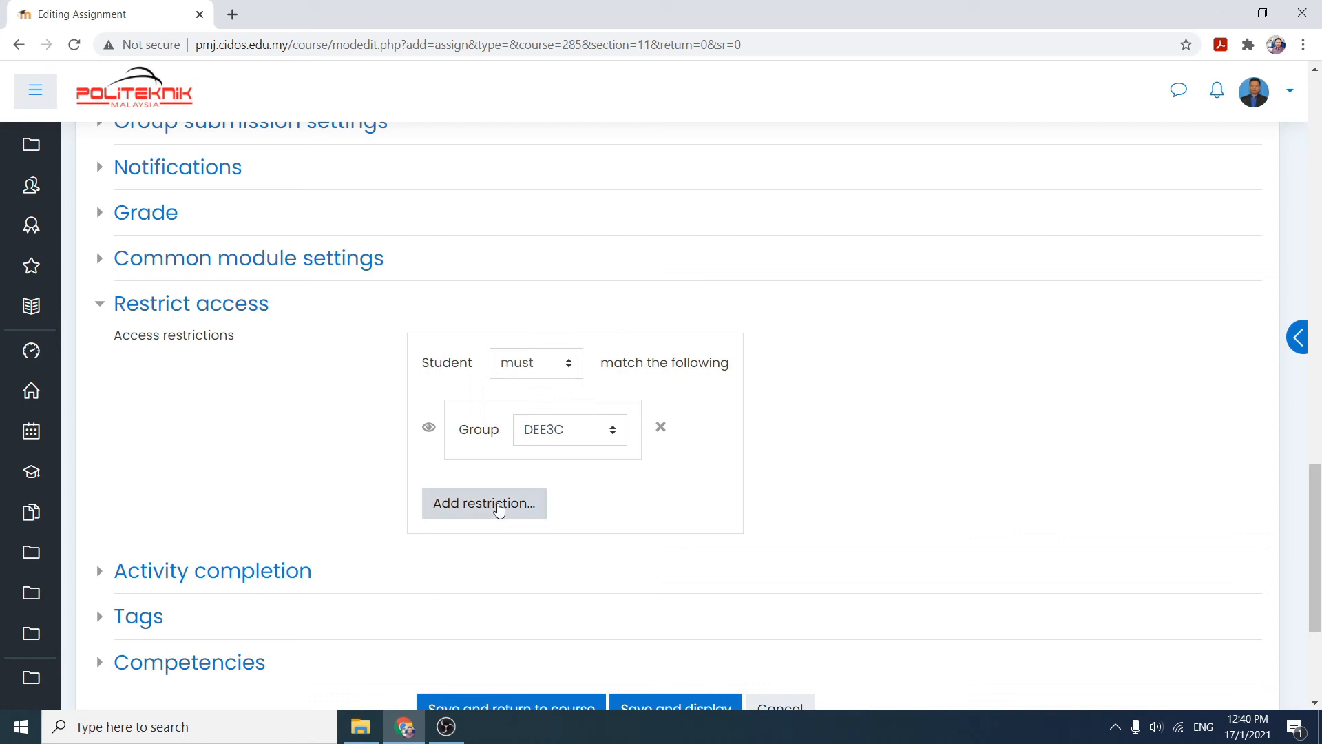
click(499, 510)
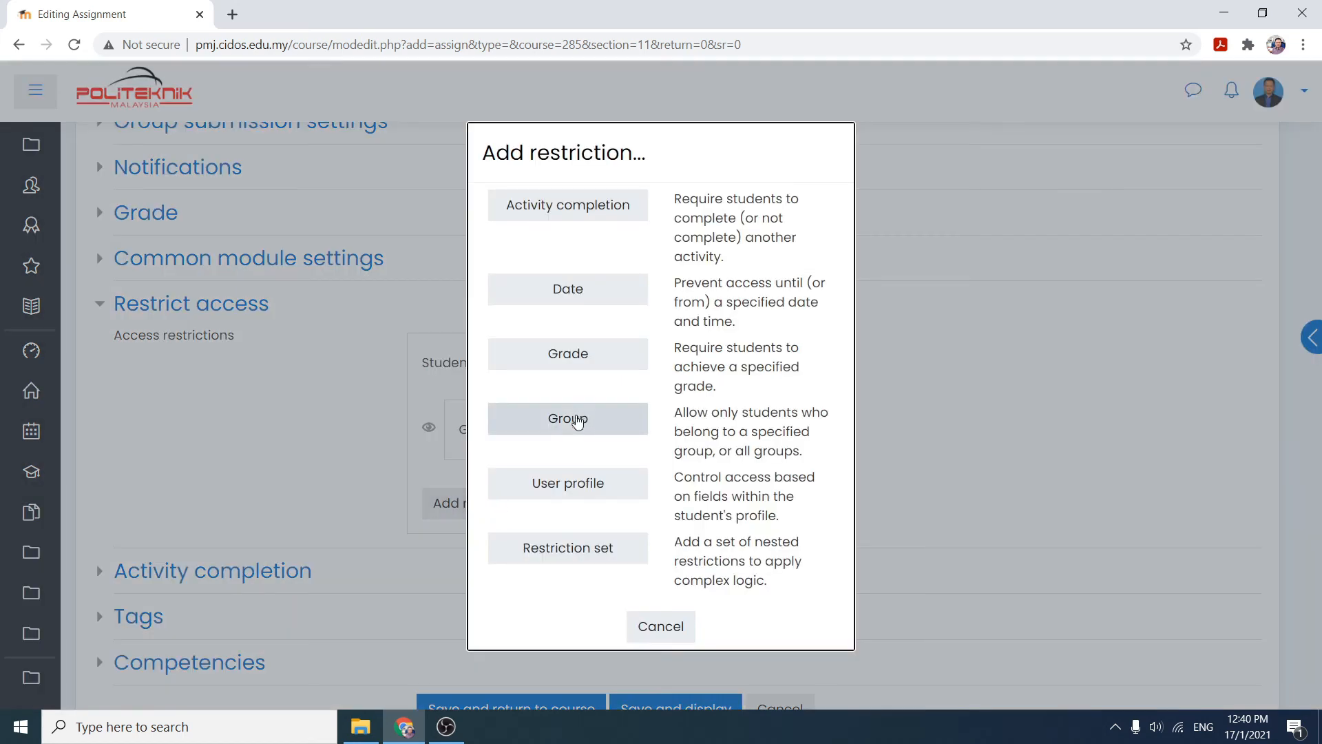
click(577, 418)
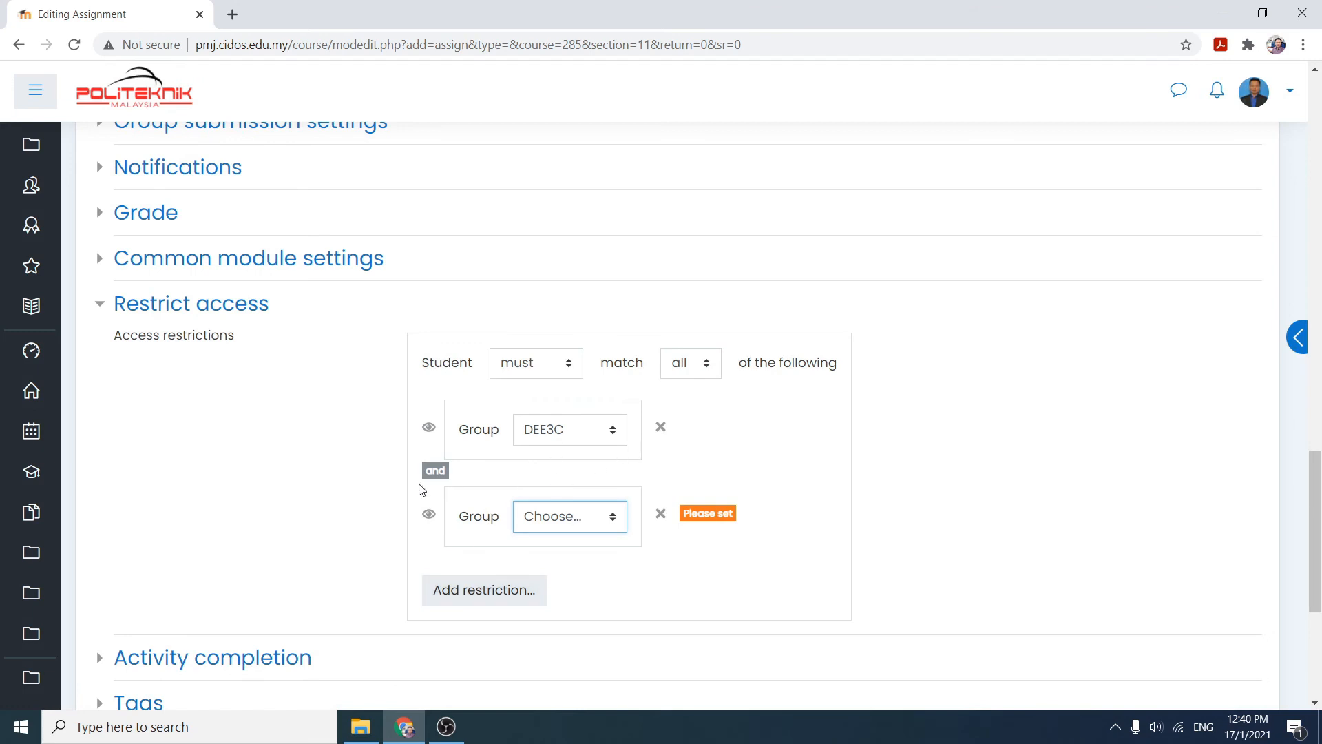
click(707, 367)
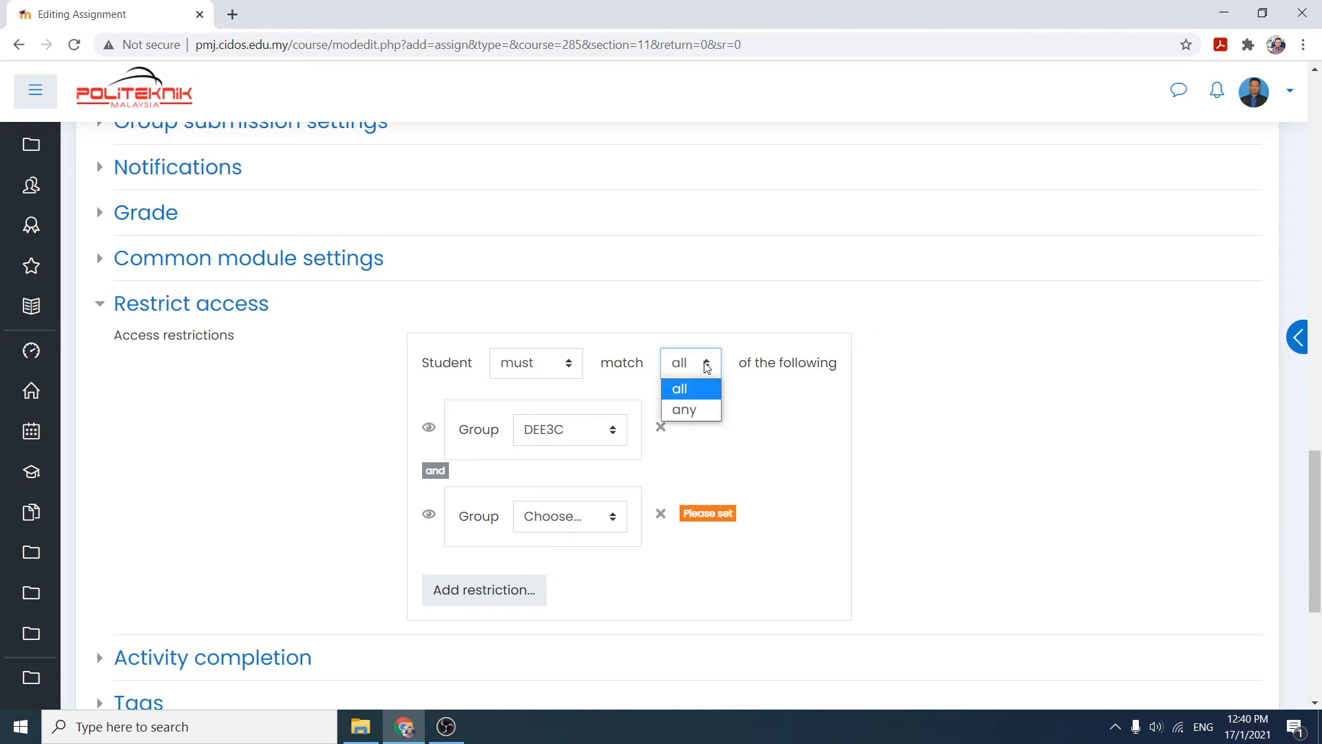
click(691, 415)
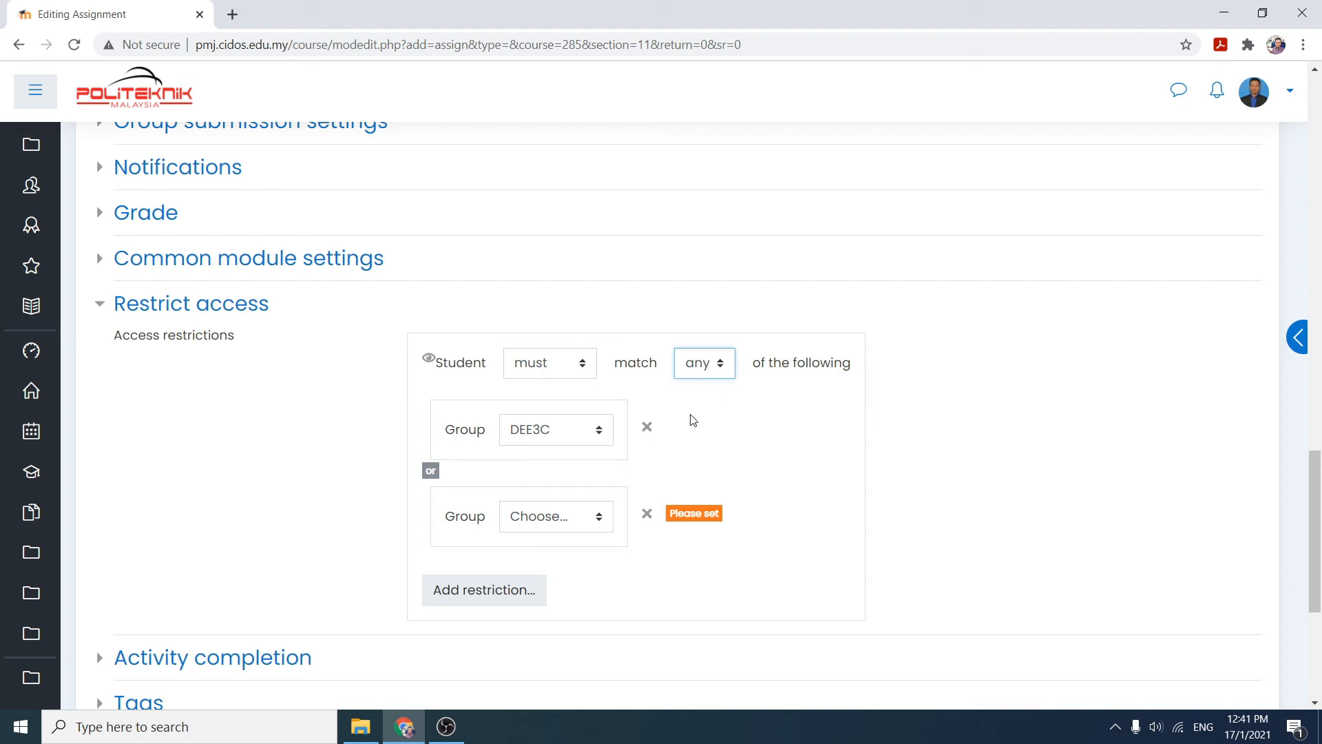
click(584, 517)
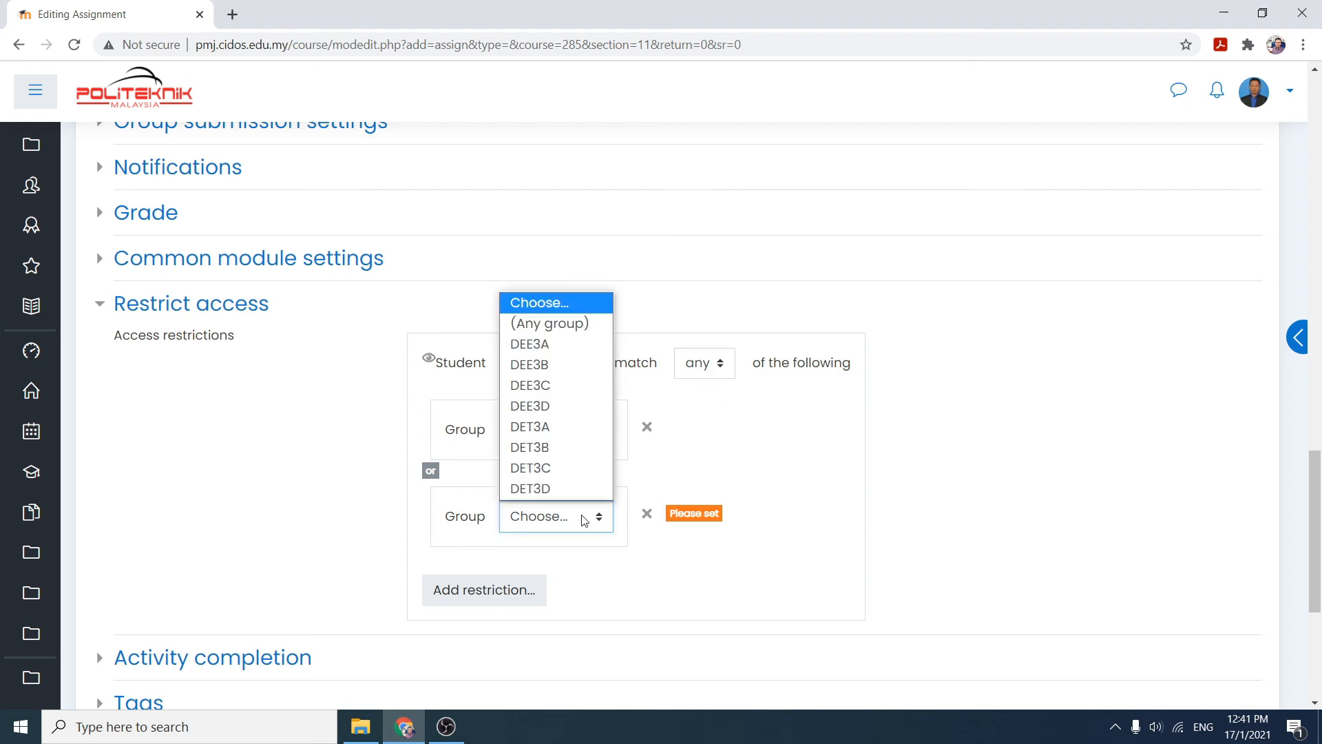
click(546, 489)
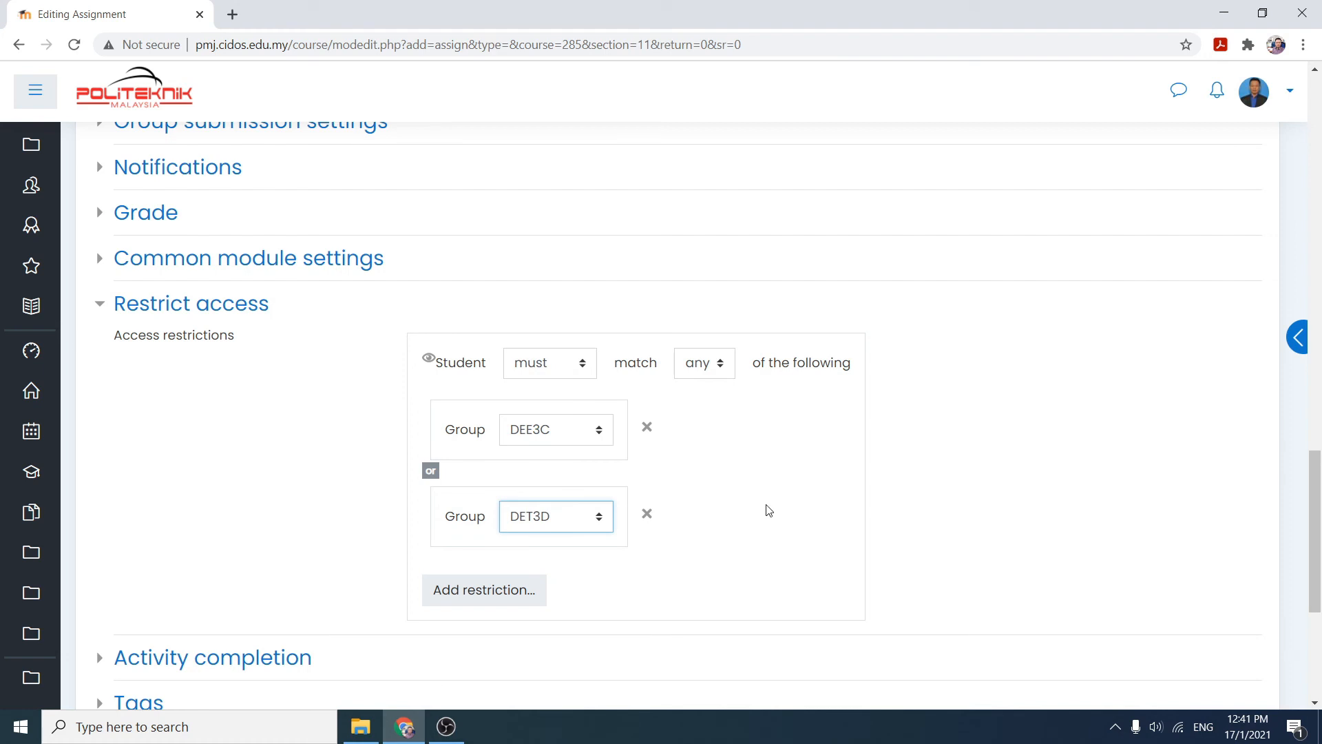
click(1224, 428)
key(ctrl+a)
scroll(1317, 530, down, 3)
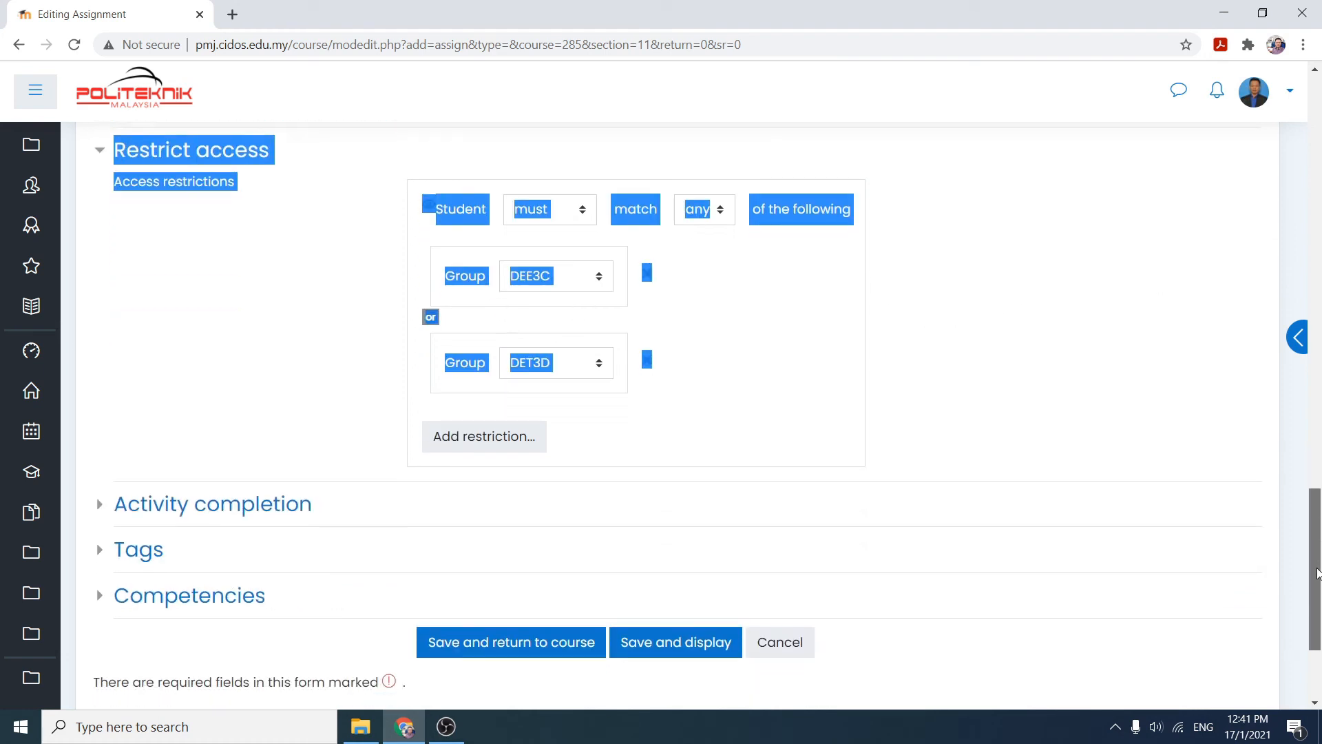
click(920, 366)
scroll(128, 500, down, 3)
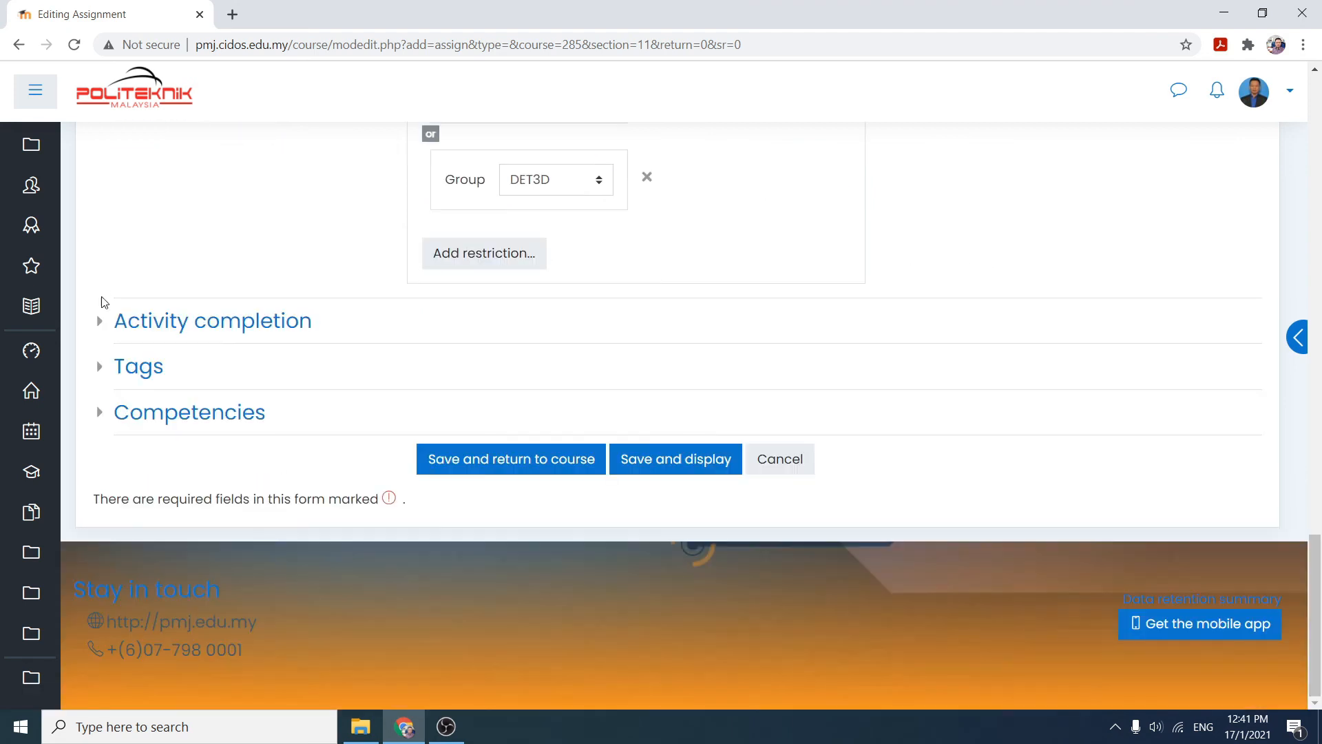
- Expand and review the Competencies section, then collapse it
click(100, 417)
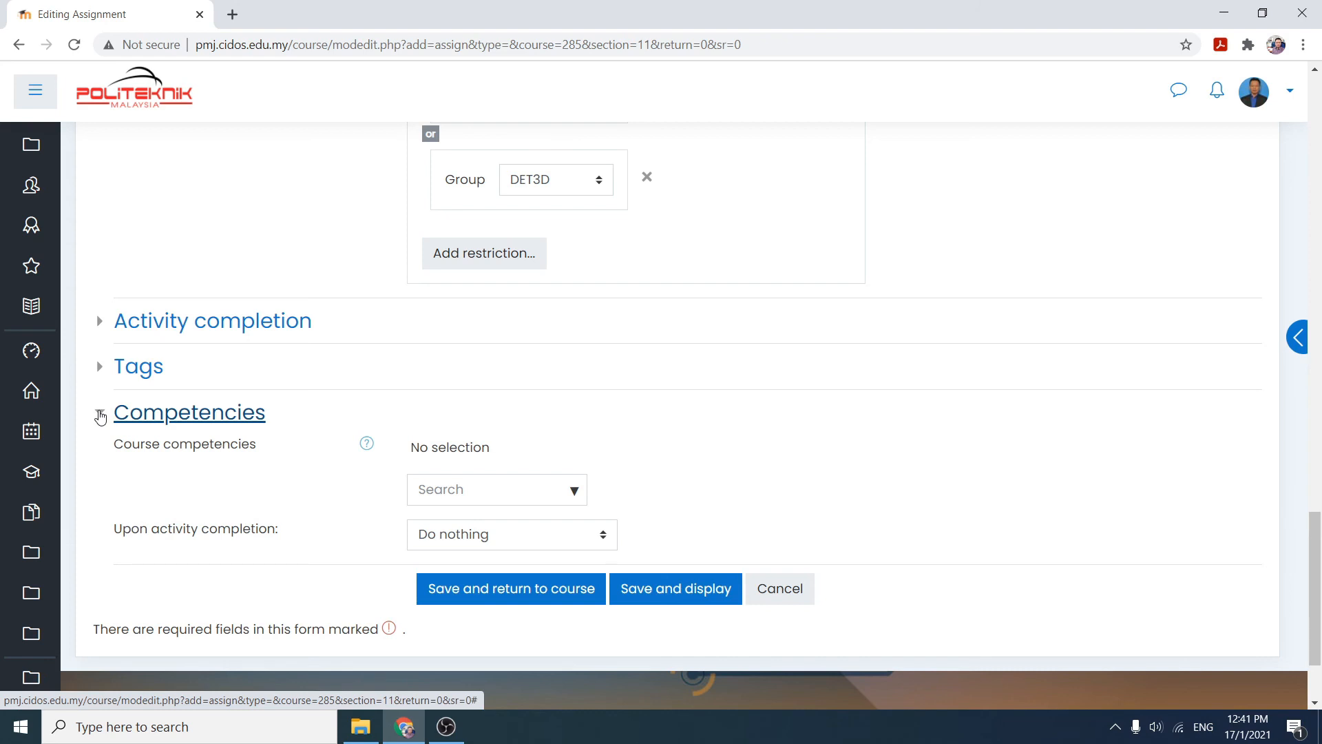
click(101, 417)
- Save the assignment and return to the course
drag(1319, 547, 1320, 141)
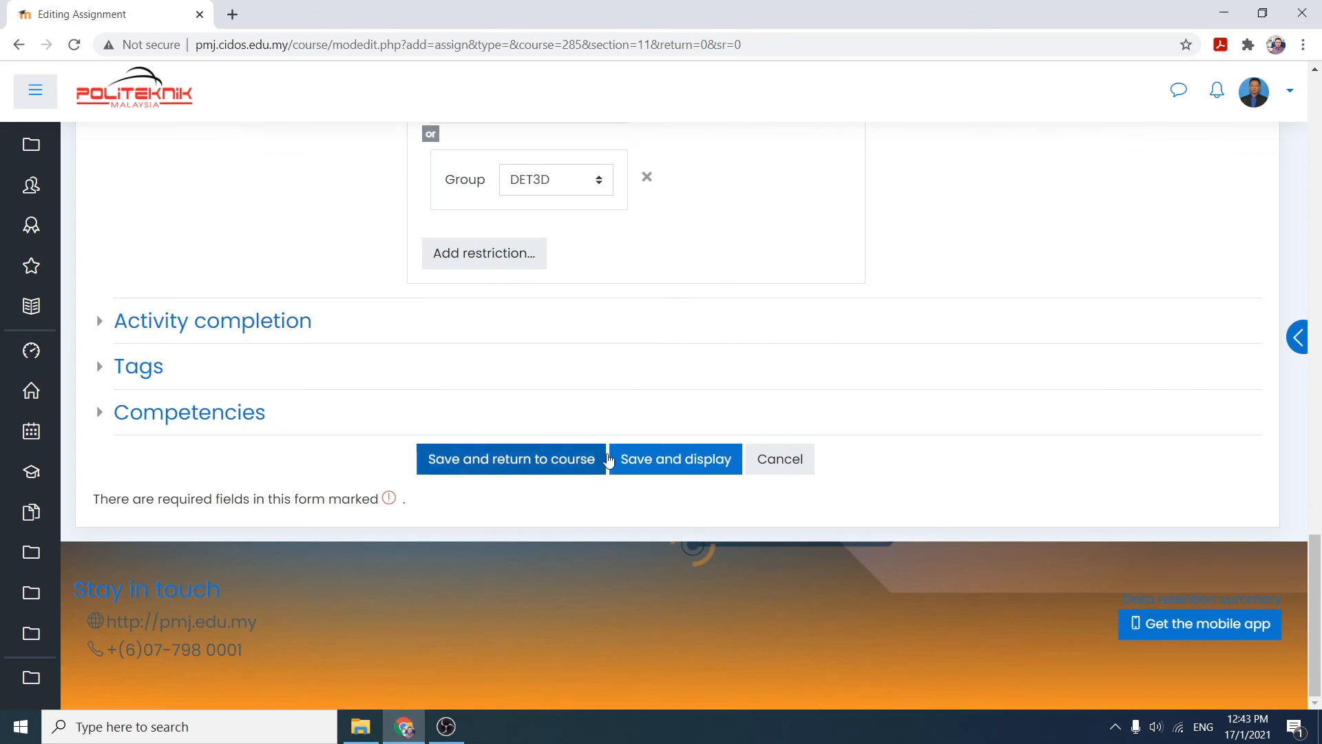
click(496, 465)
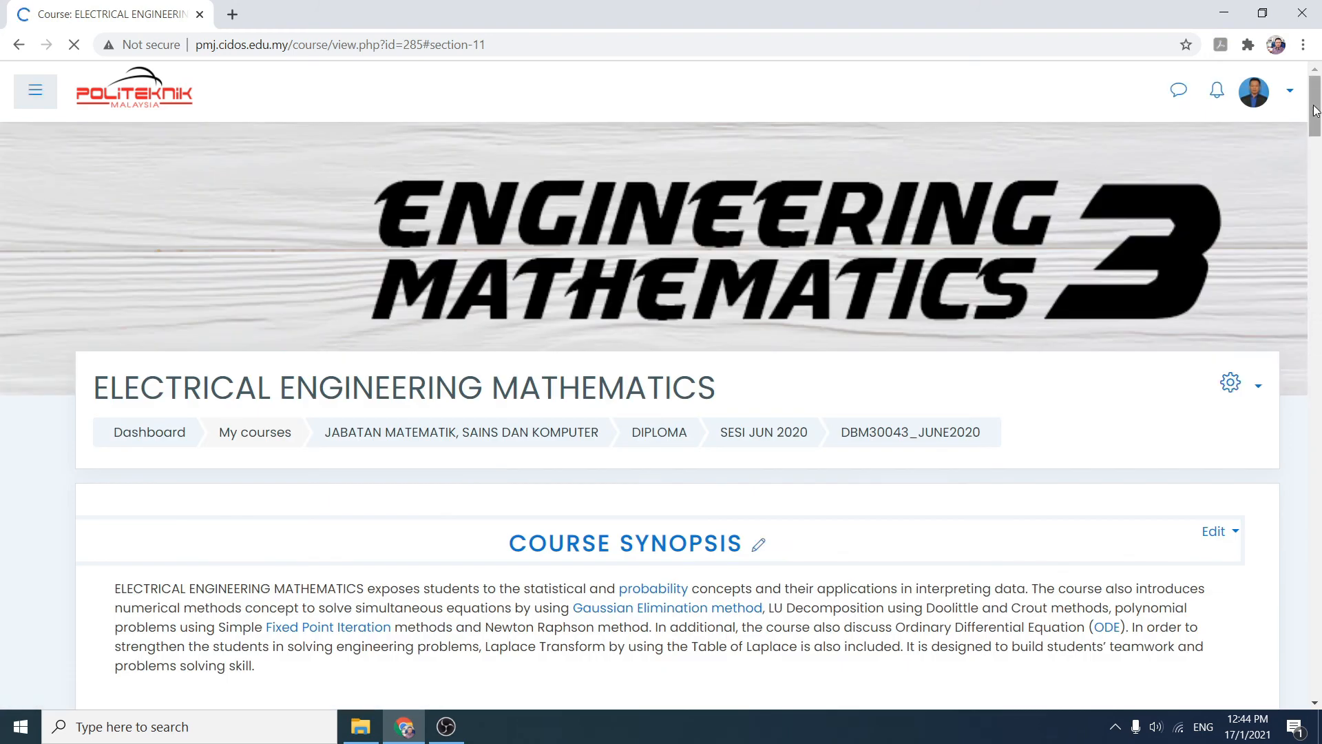
- Locate the PAlt assignment on the course page and hide it from students
drag(1315, 110, 1313, 250)
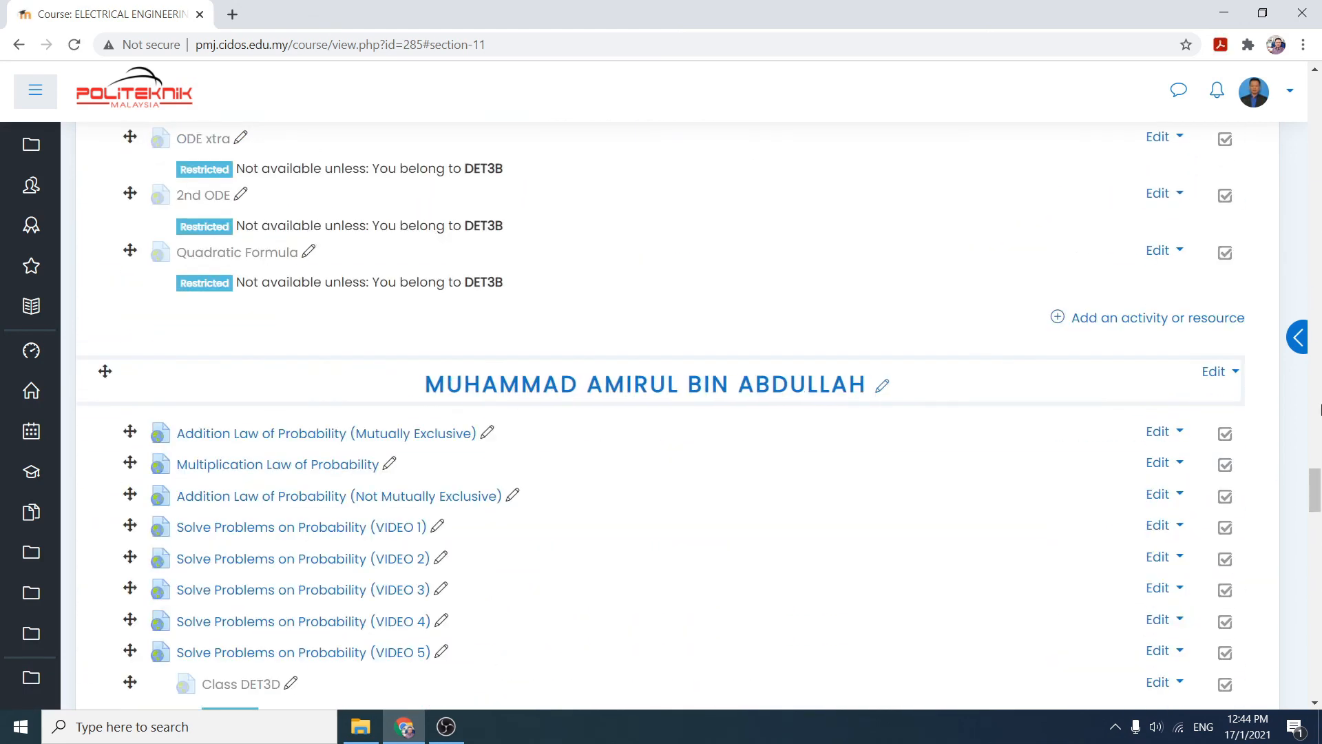
drag(1320, 485, 1320, 564)
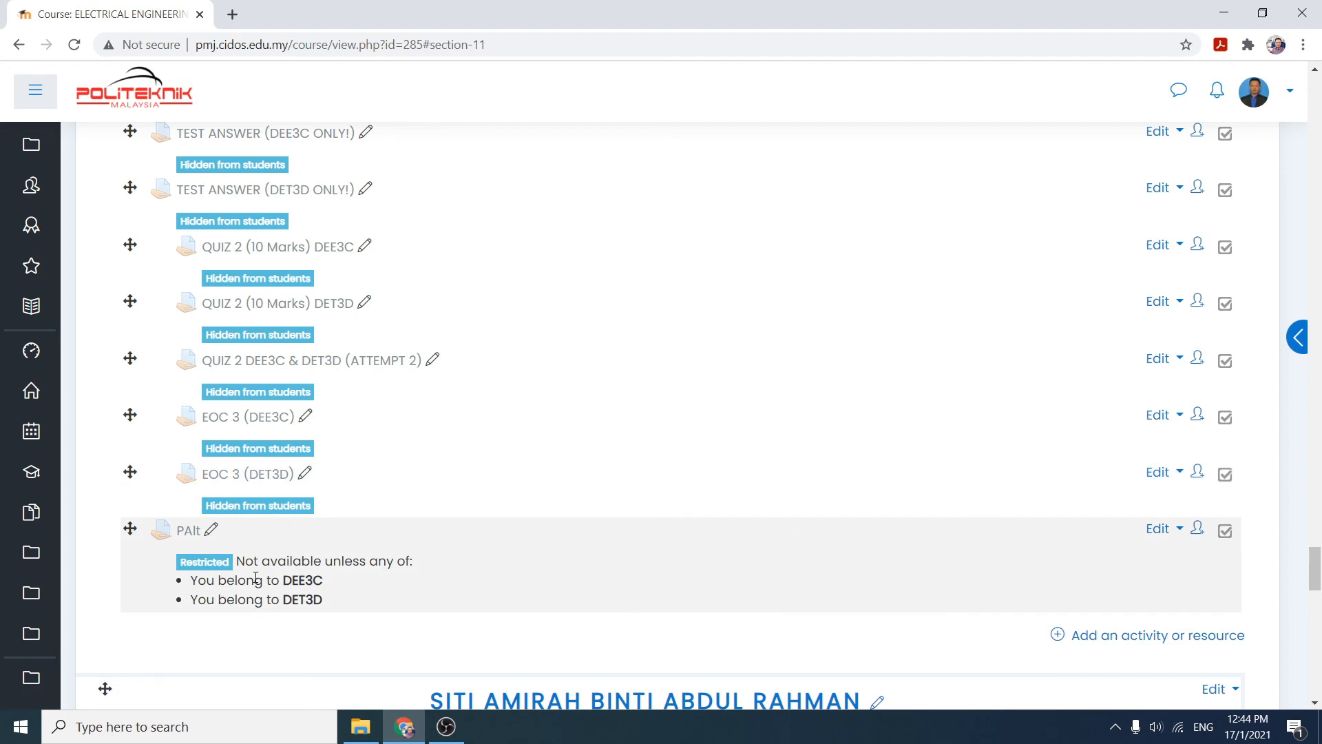
drag(1314, 557, 1315, 525)
scroll(1104, 637, down, 7)
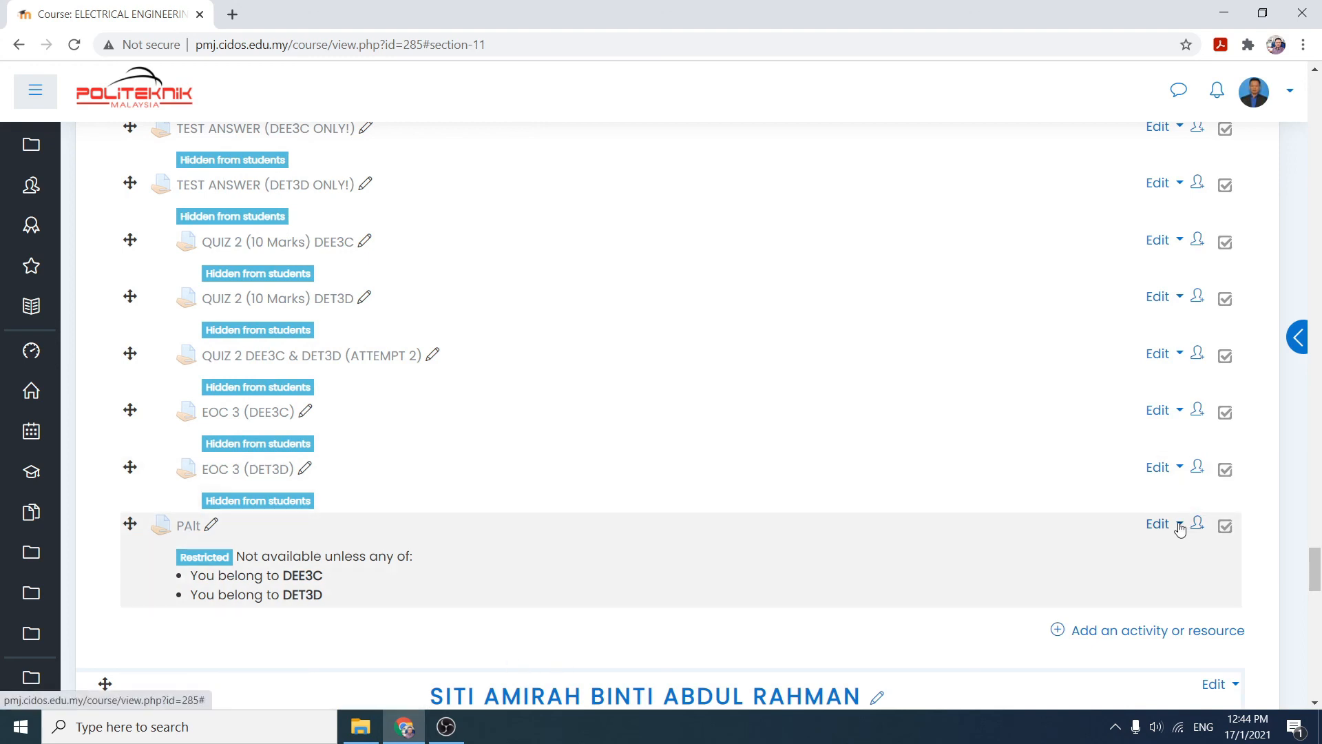
click(1180, 527)
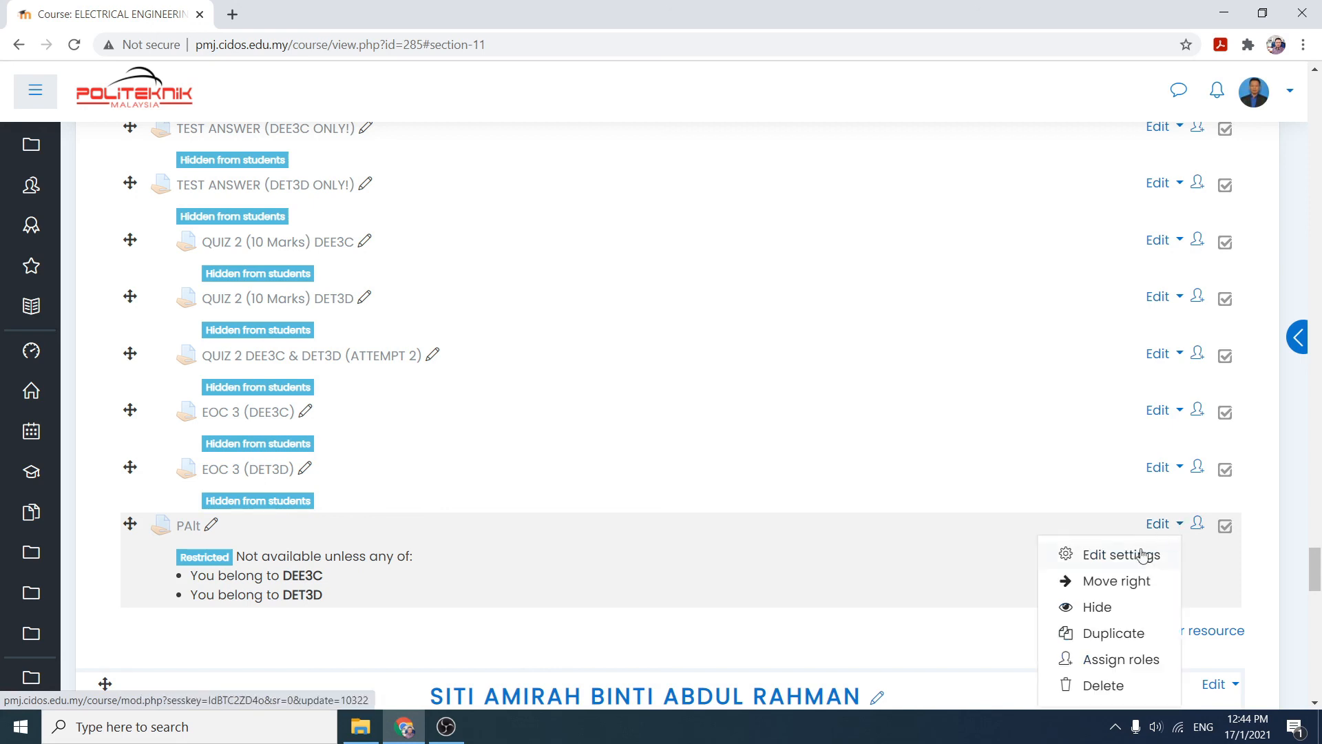
click(1097, 609)
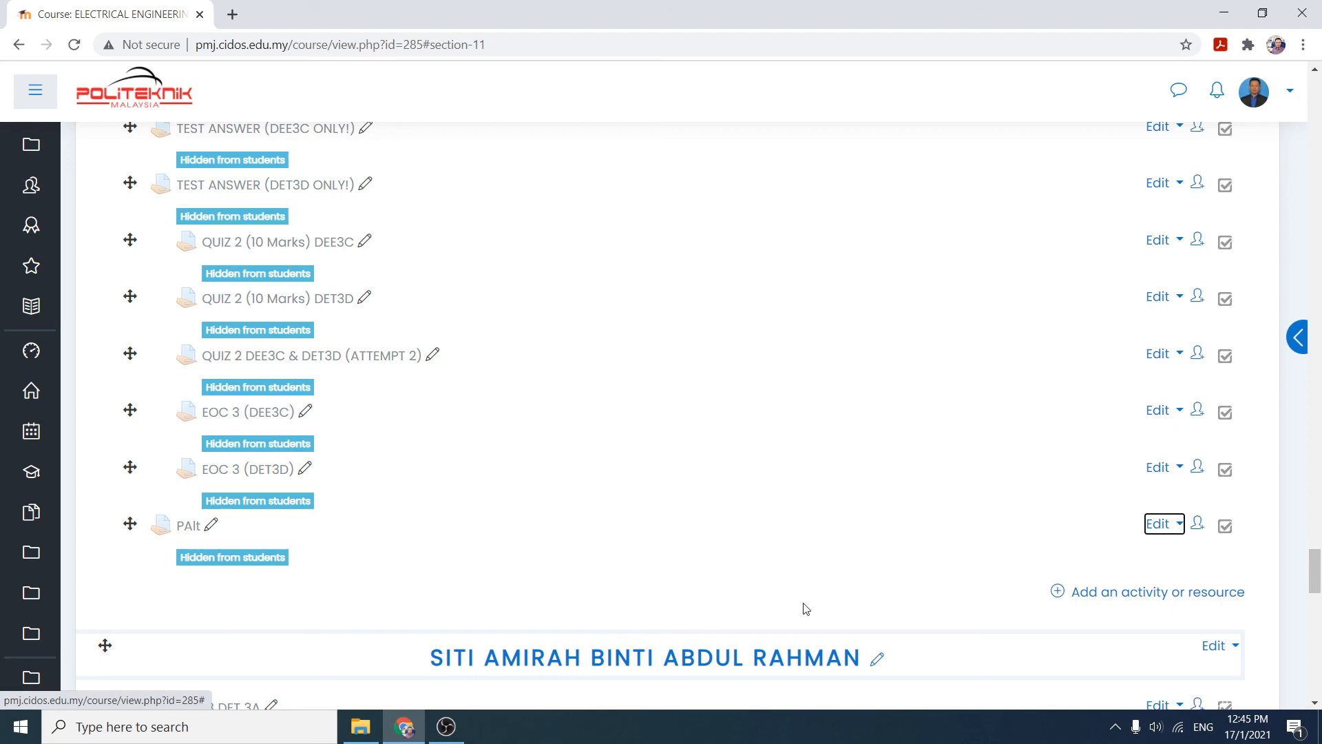
click(1176, 526)
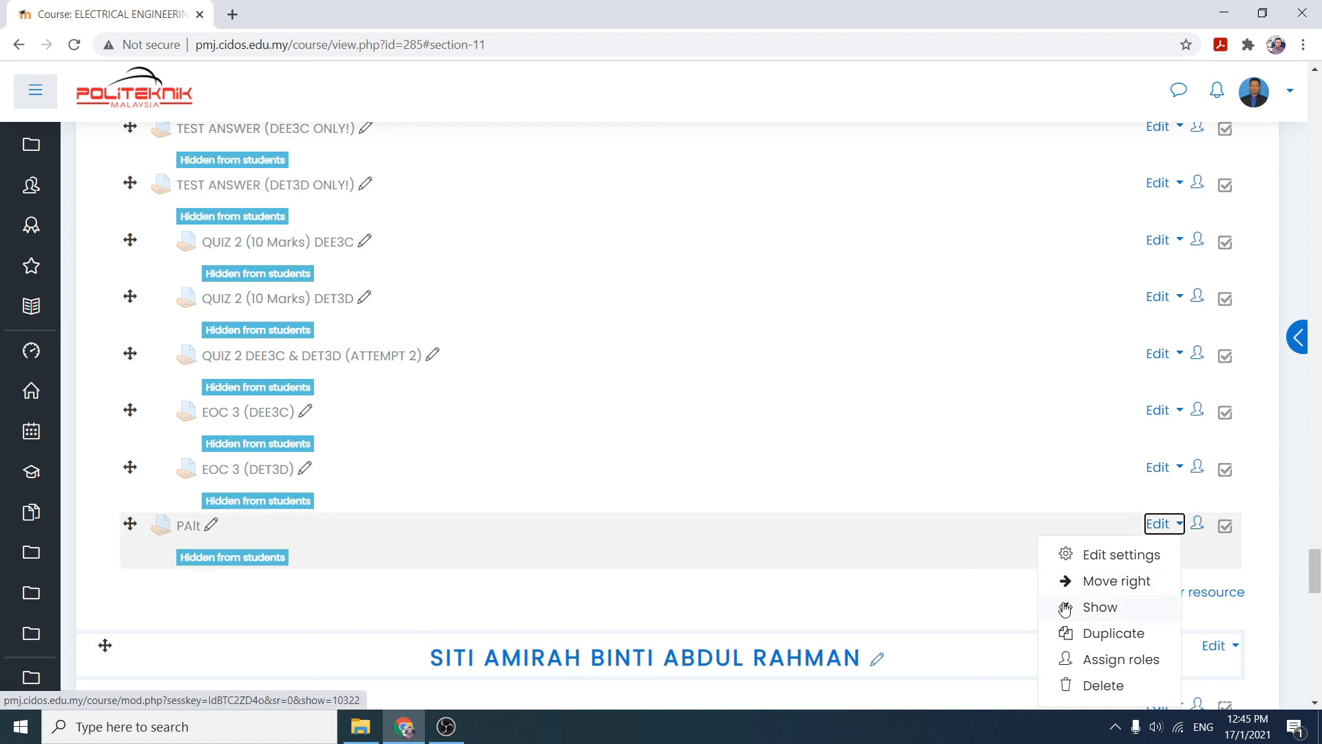
click(809, 617)
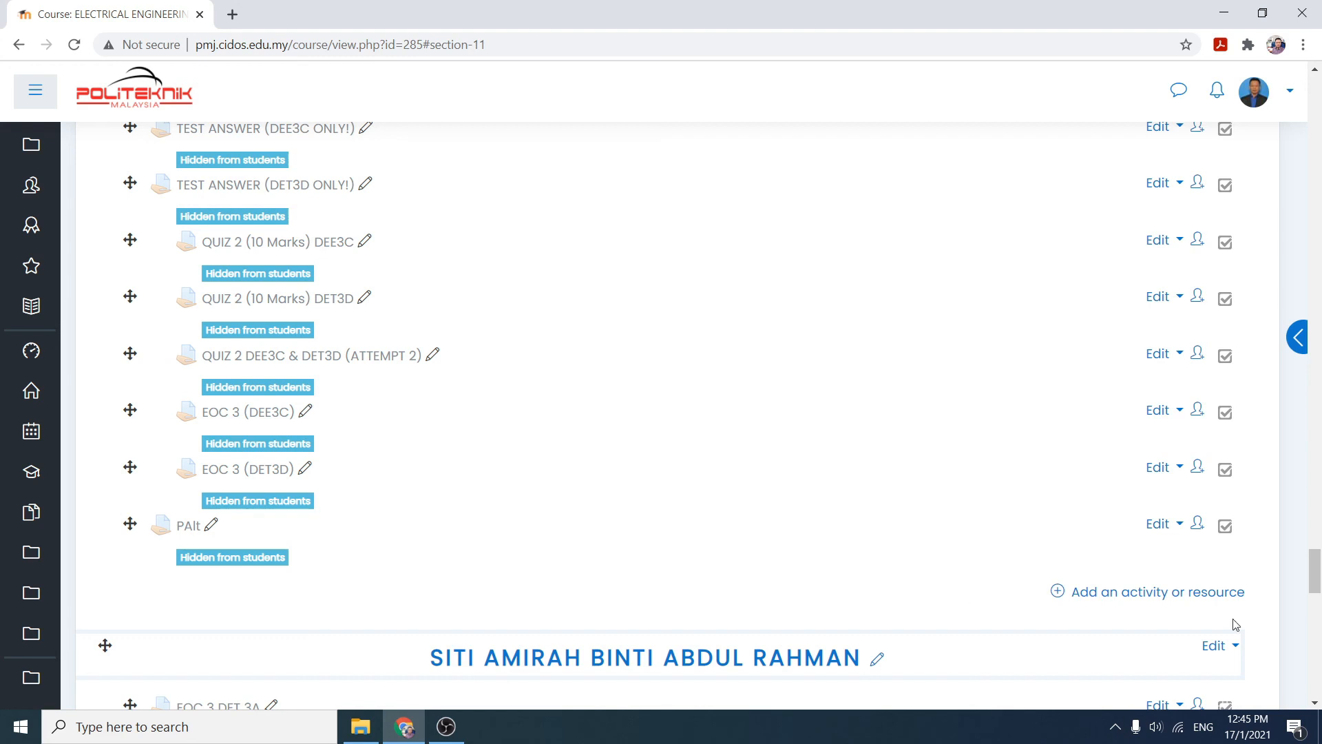
drag(1315, 571, 1316, 215)
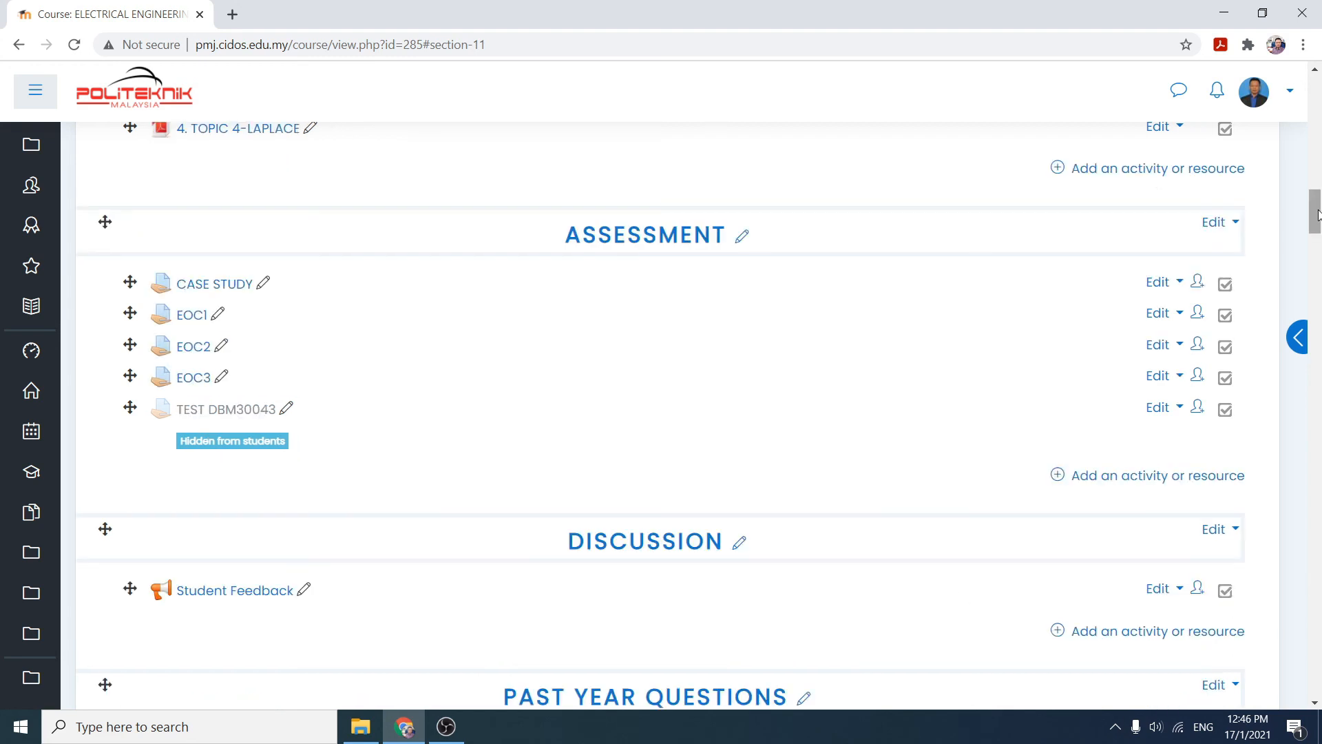